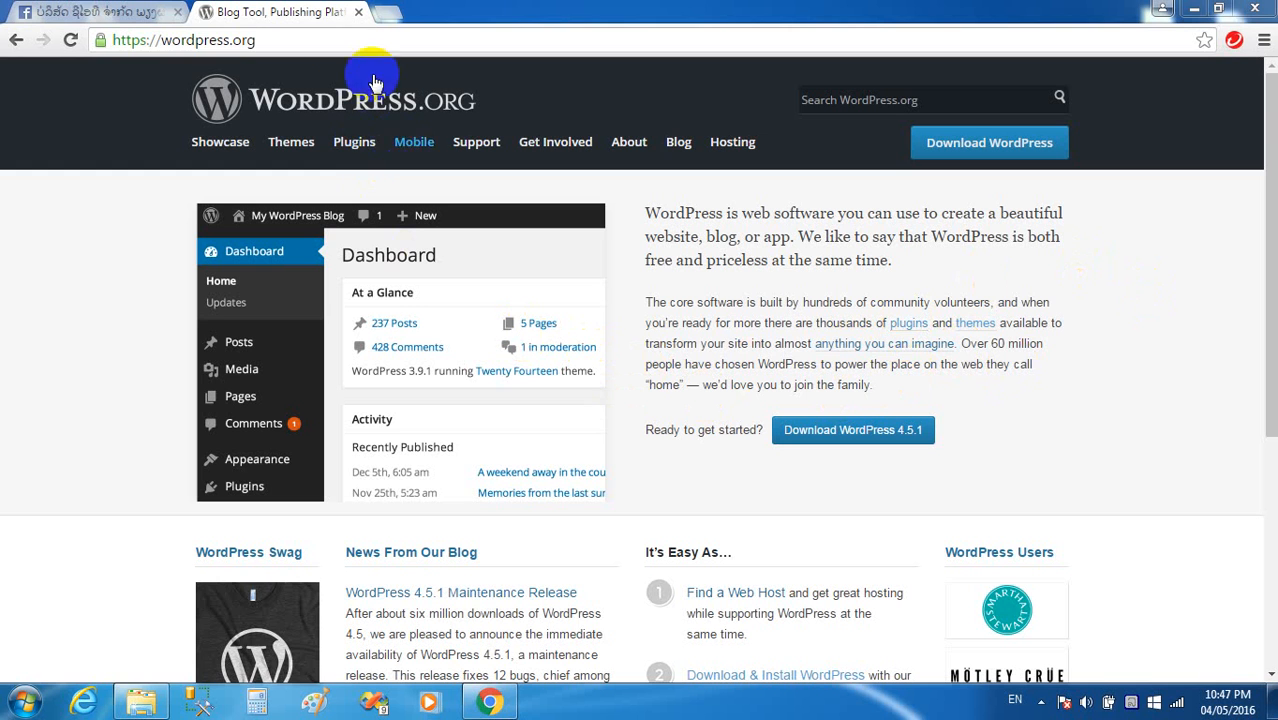
# Select the wordpress.org address in the browser's address bar.
pyautogui.click(322, 40)
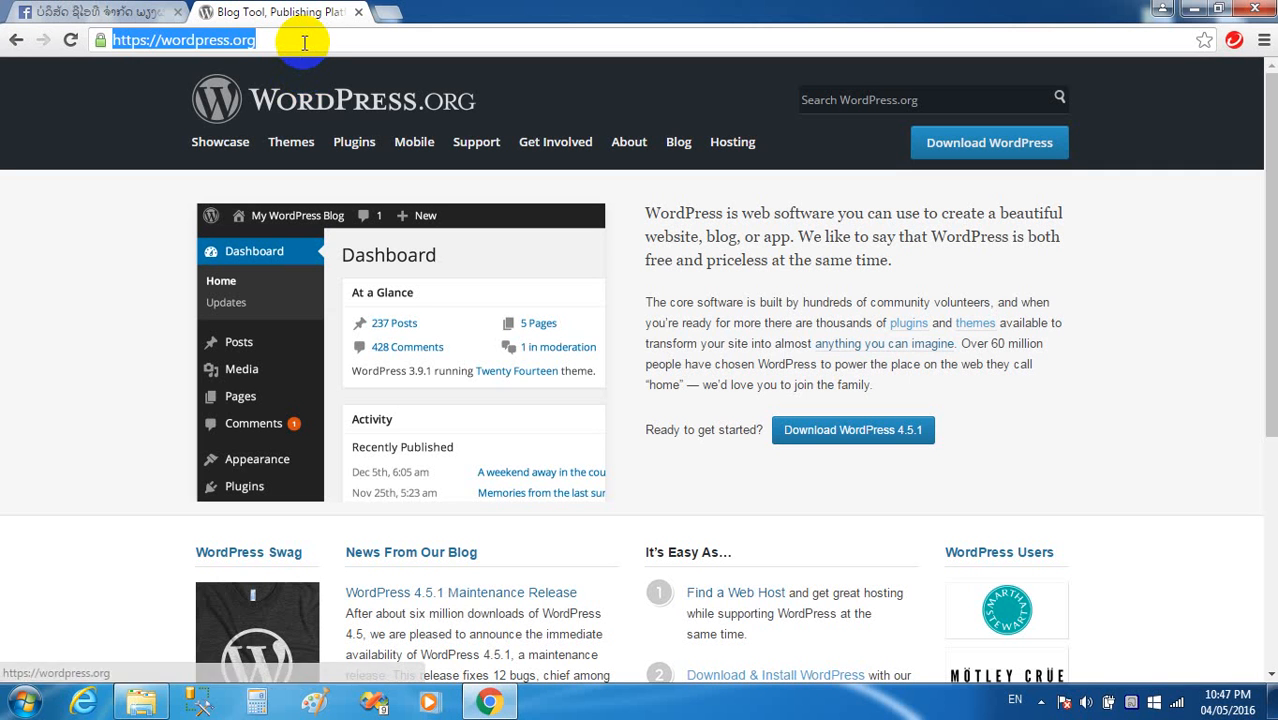
pyautogui.click(304, 41)
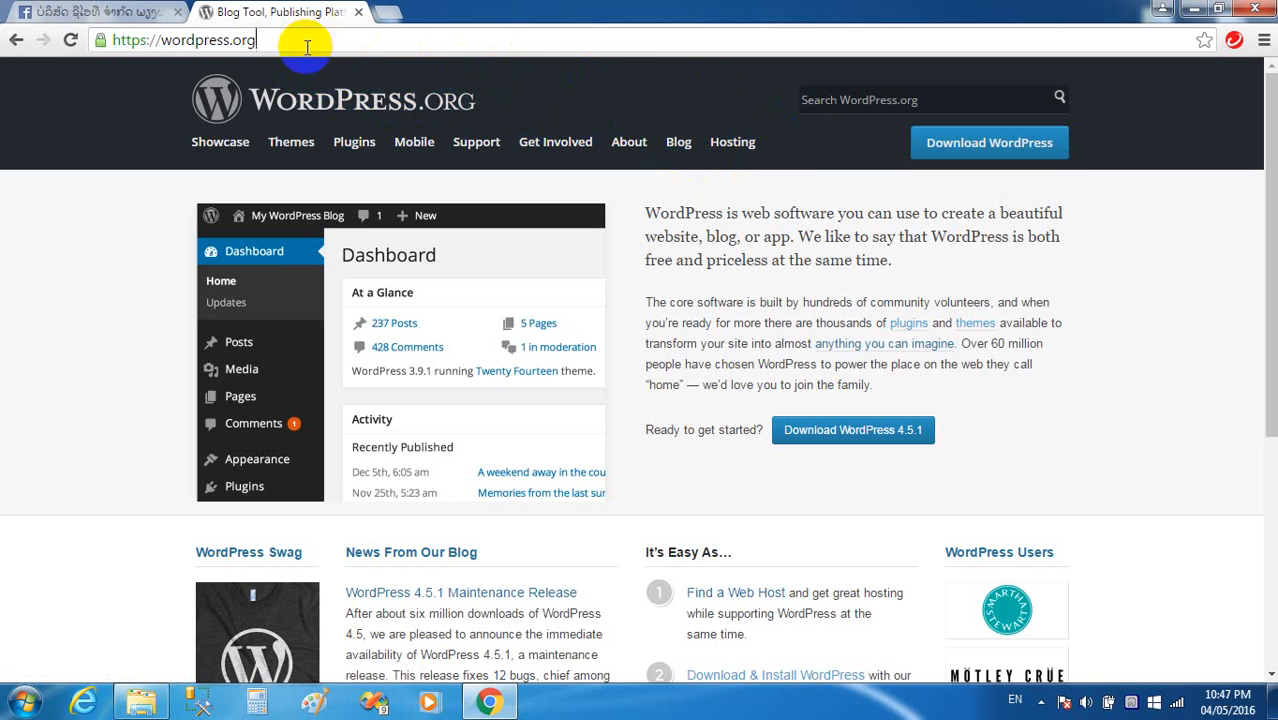
pyautogui.click(150, 40)
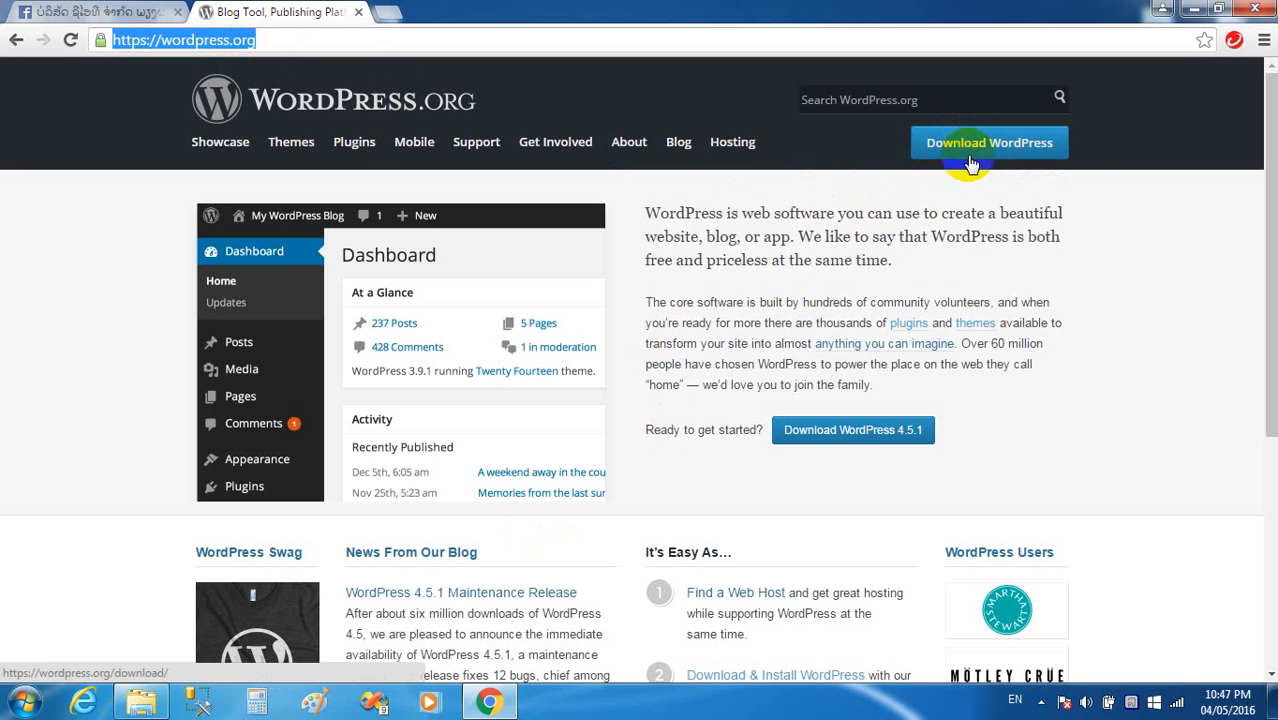
# Open wordpress-4.5.1.zip from the Wordpress2016 folder in WinRAR.
pyautogui.click(165, 665)
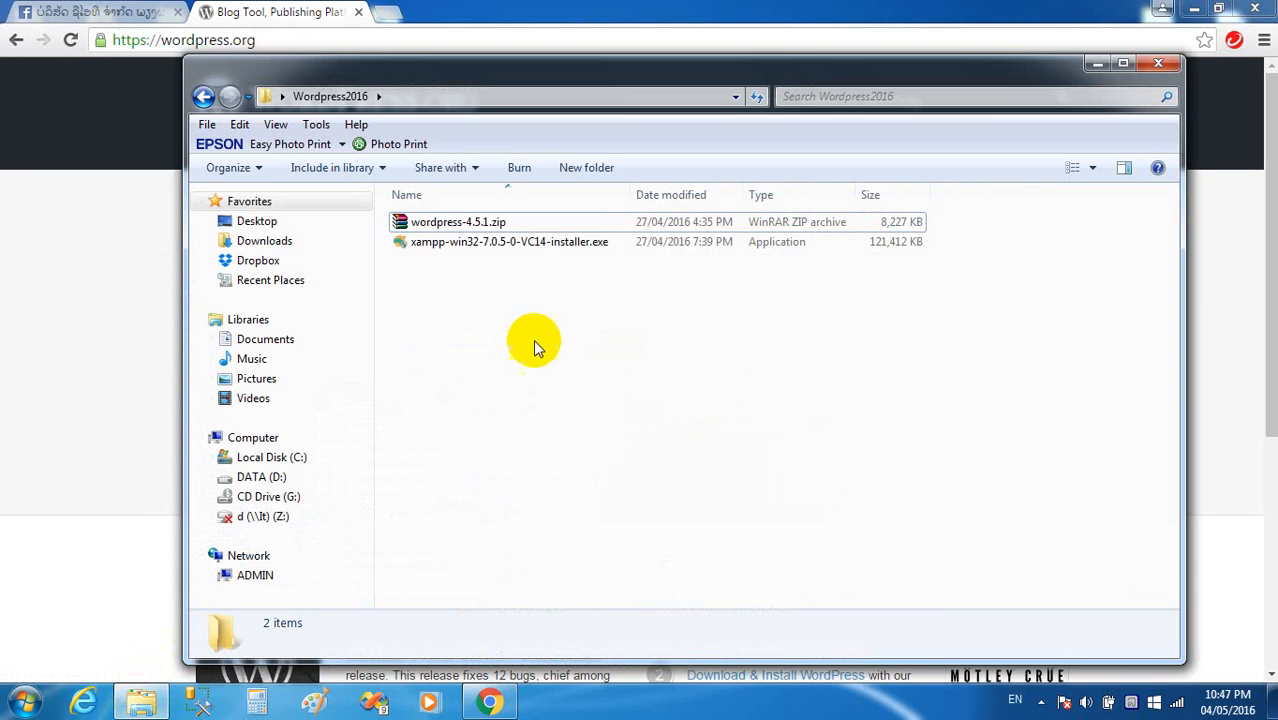
pyautogui.click(452, 224)
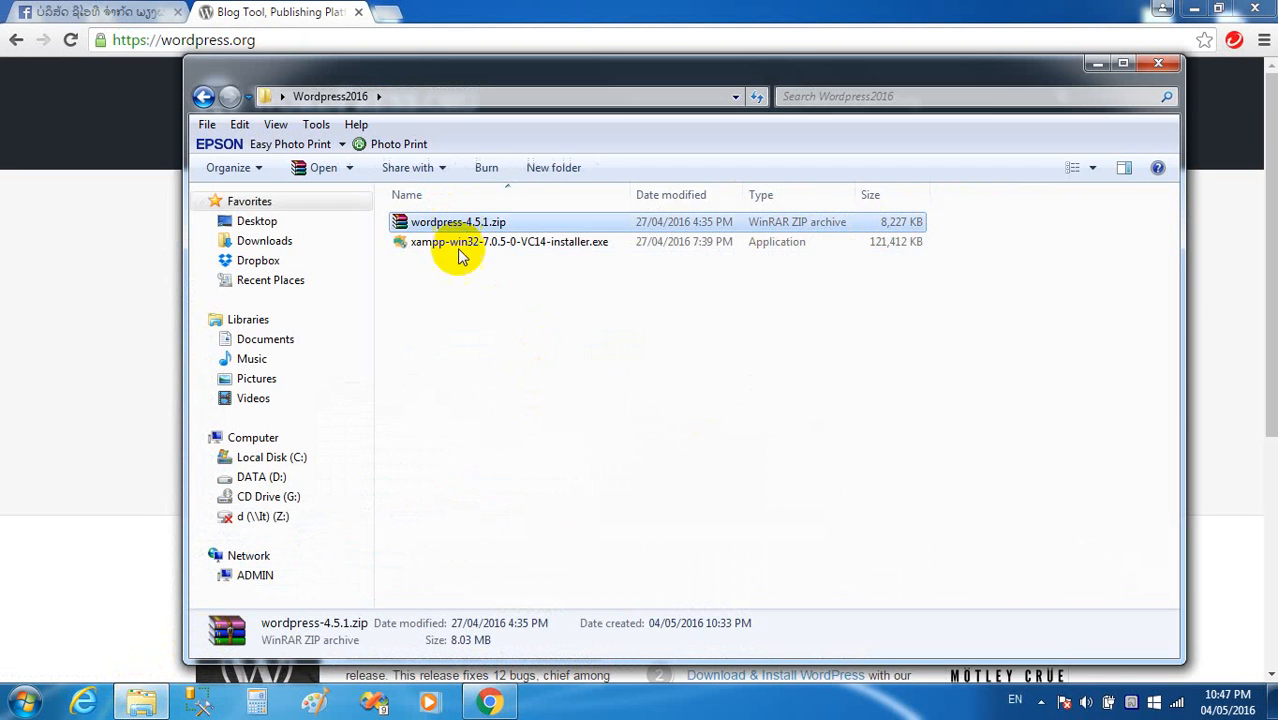
pyautogui.click(461, 366)
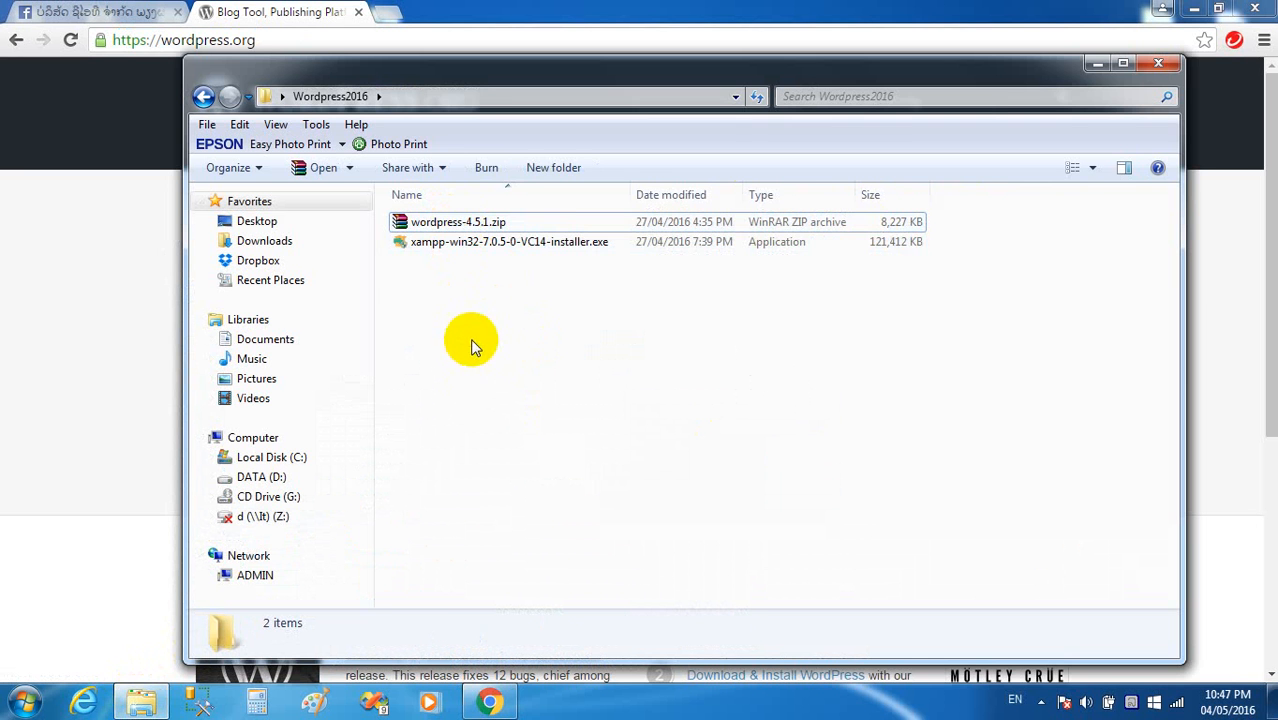
pyautogui.rightClick(478, 226)
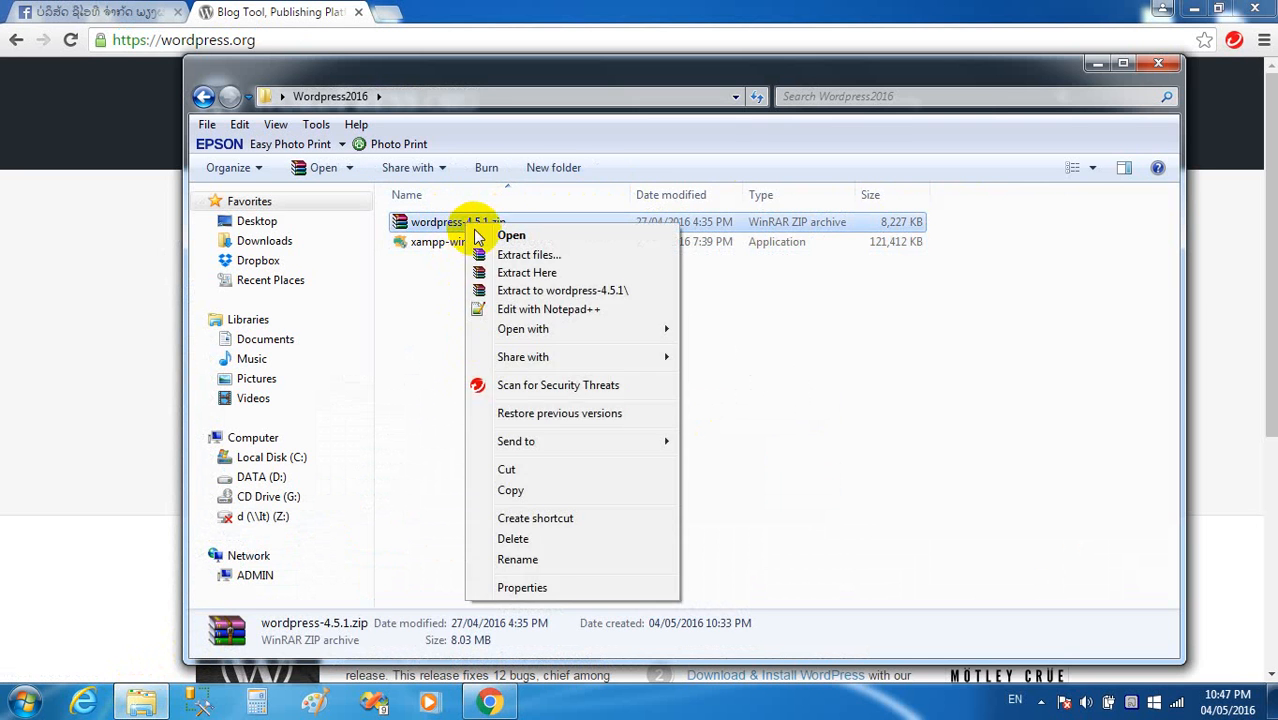
pyautogui.click(514, 238)
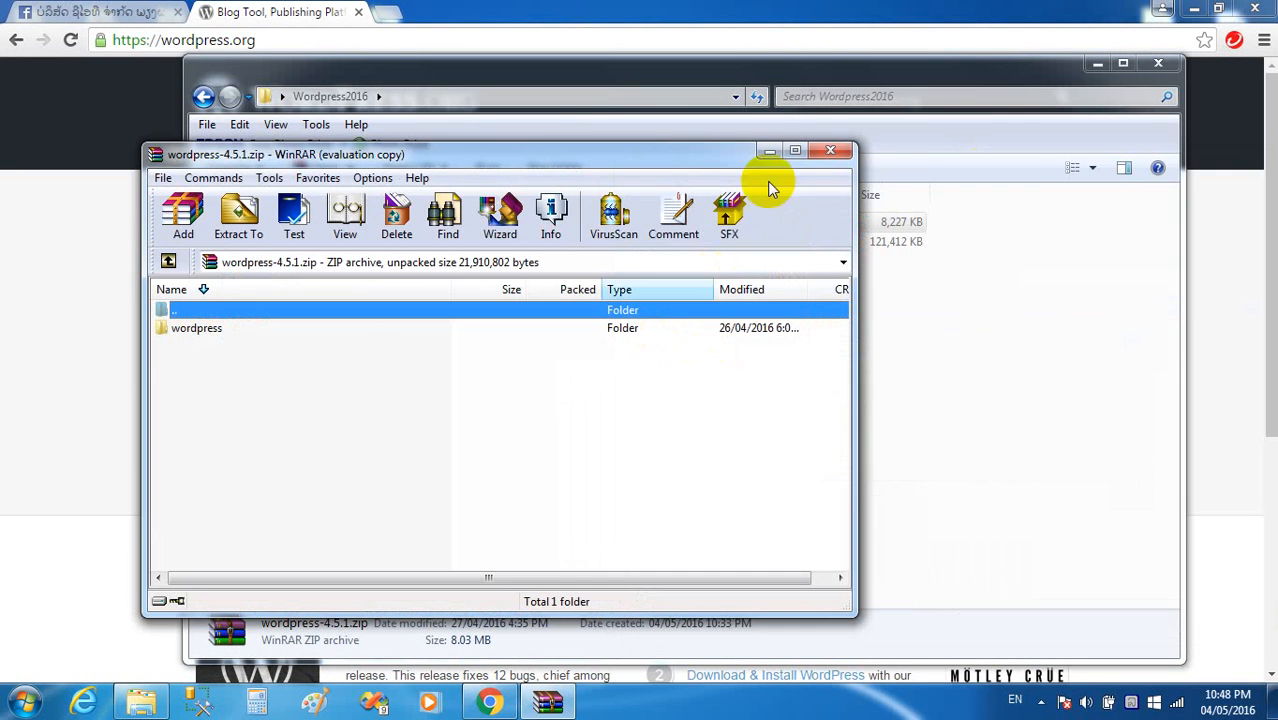
# Extract the archive's wordpress folder into Wordpress2016 next to the zip and close WinRAR.
pyautogui.moveTo(551, 152); pyautogui.dragTo(1013, 185)
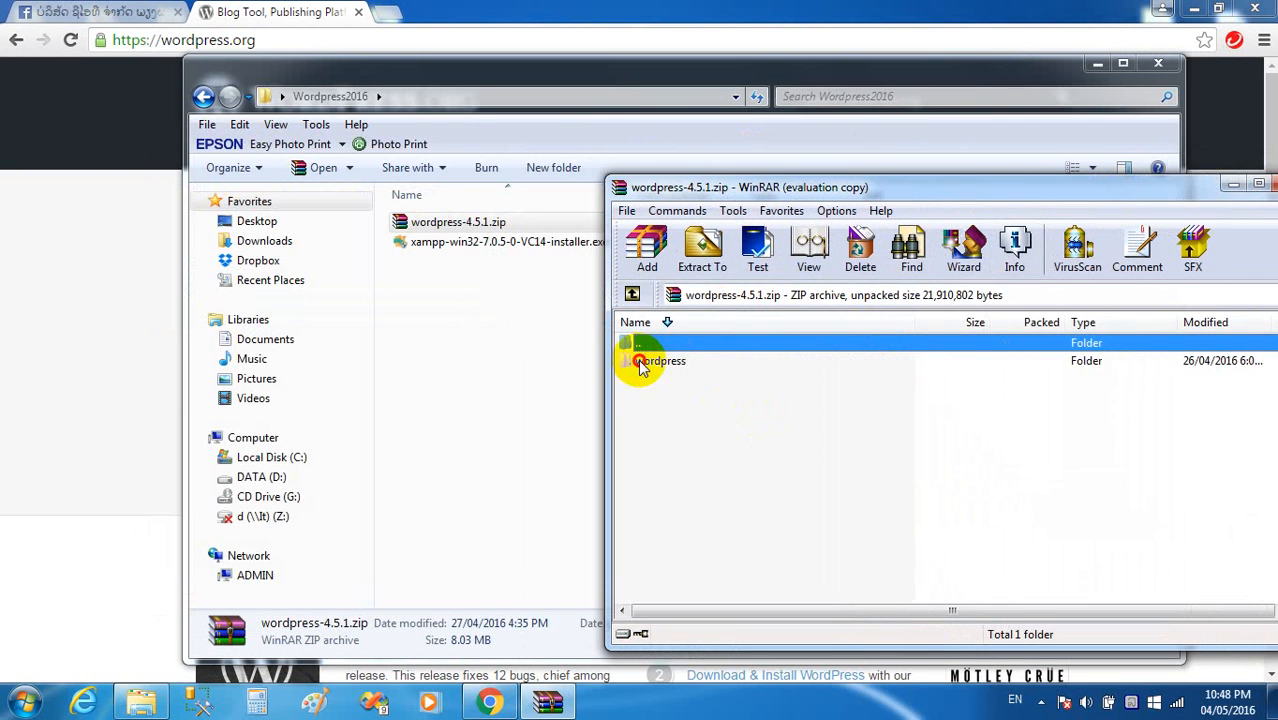
pyautogui.click(640, 366)
pyautogui.moveTo(645, 370); pyautogui.dragTo(456, 379)
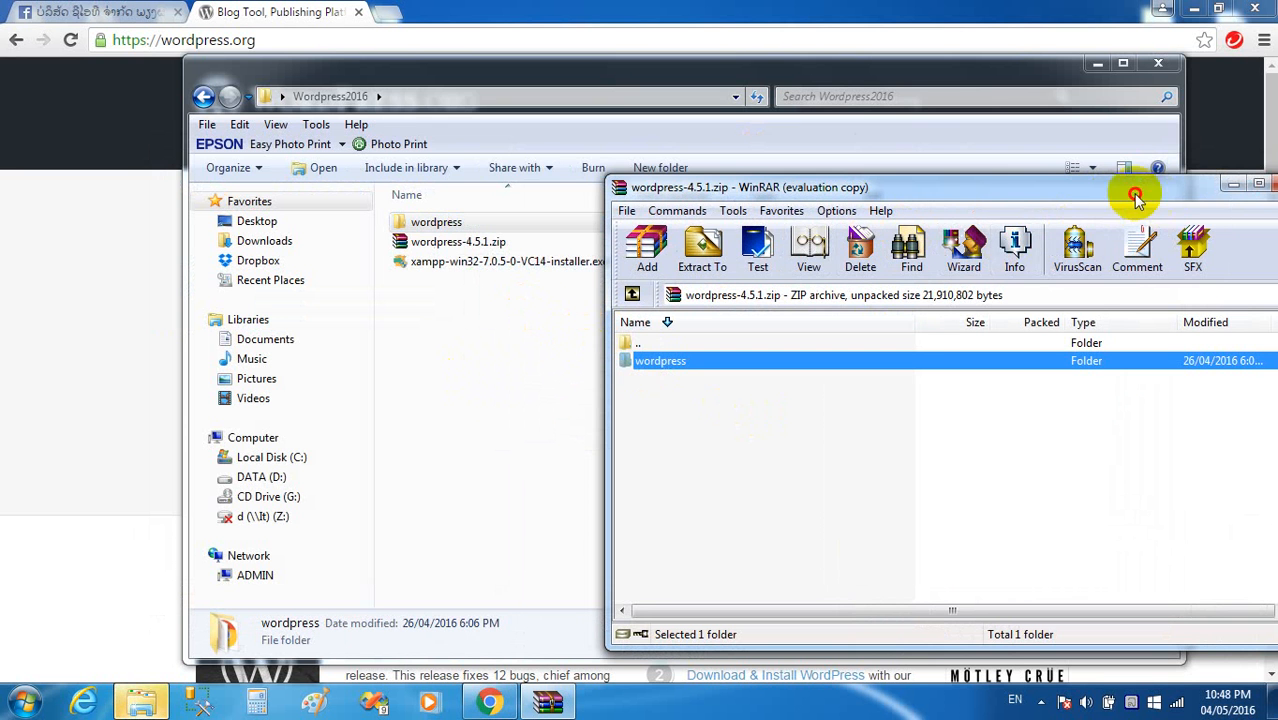
pyautogui.moveTo(1135, 199); pyautogui.dragTo(1087, 191)
pyautogui.click(1088, 181)
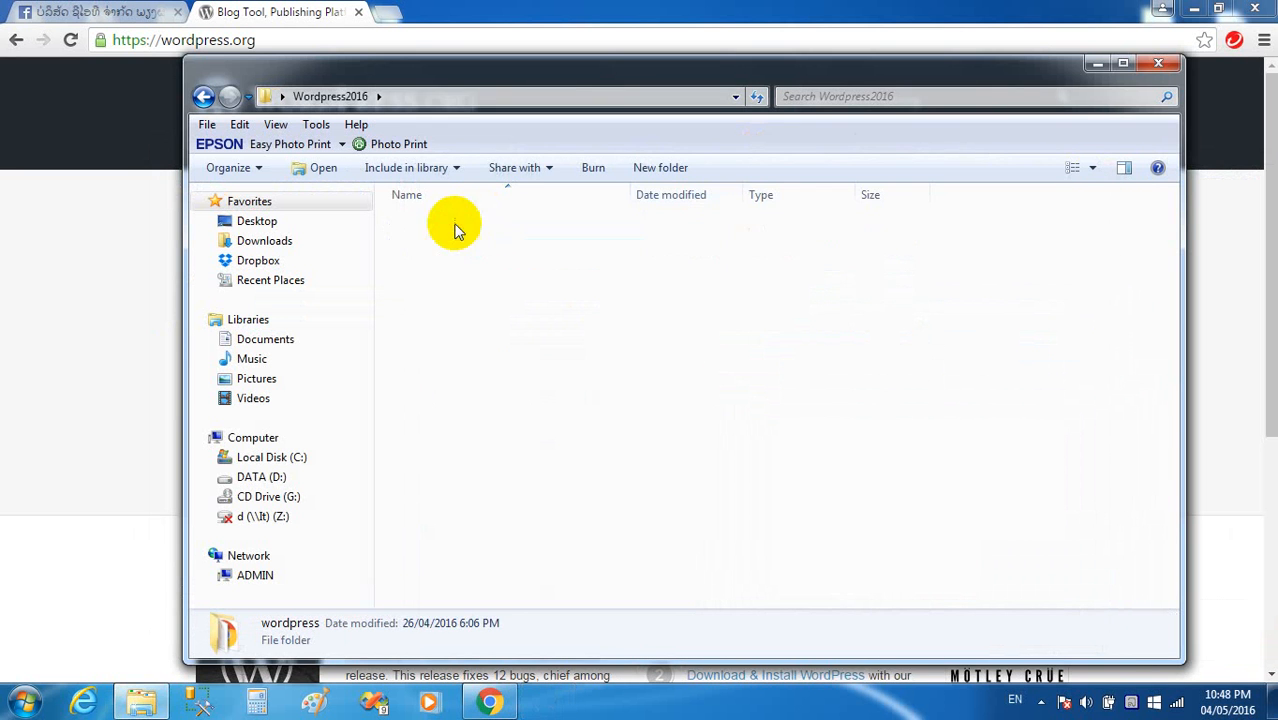
# Copy the extracted wordpress folder from Wordpress2016.
pyautogui.doubleClick(454, 230)
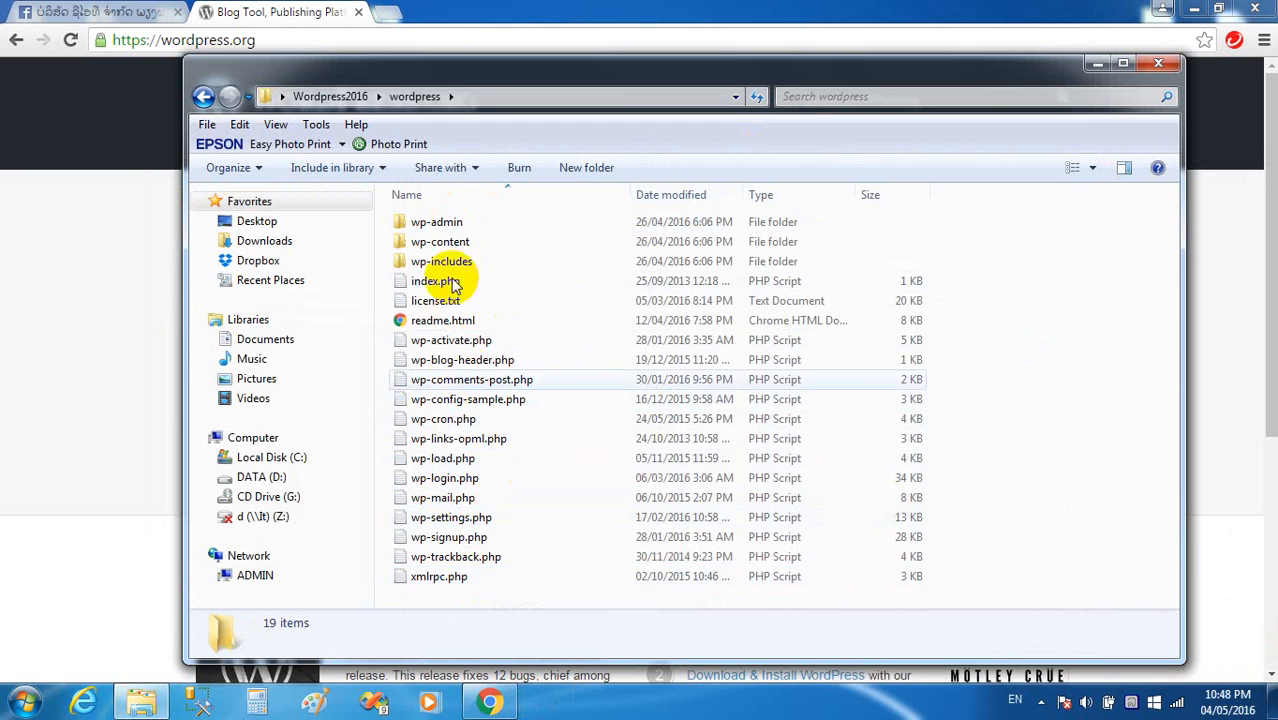
pyautogui.click(335, 96)
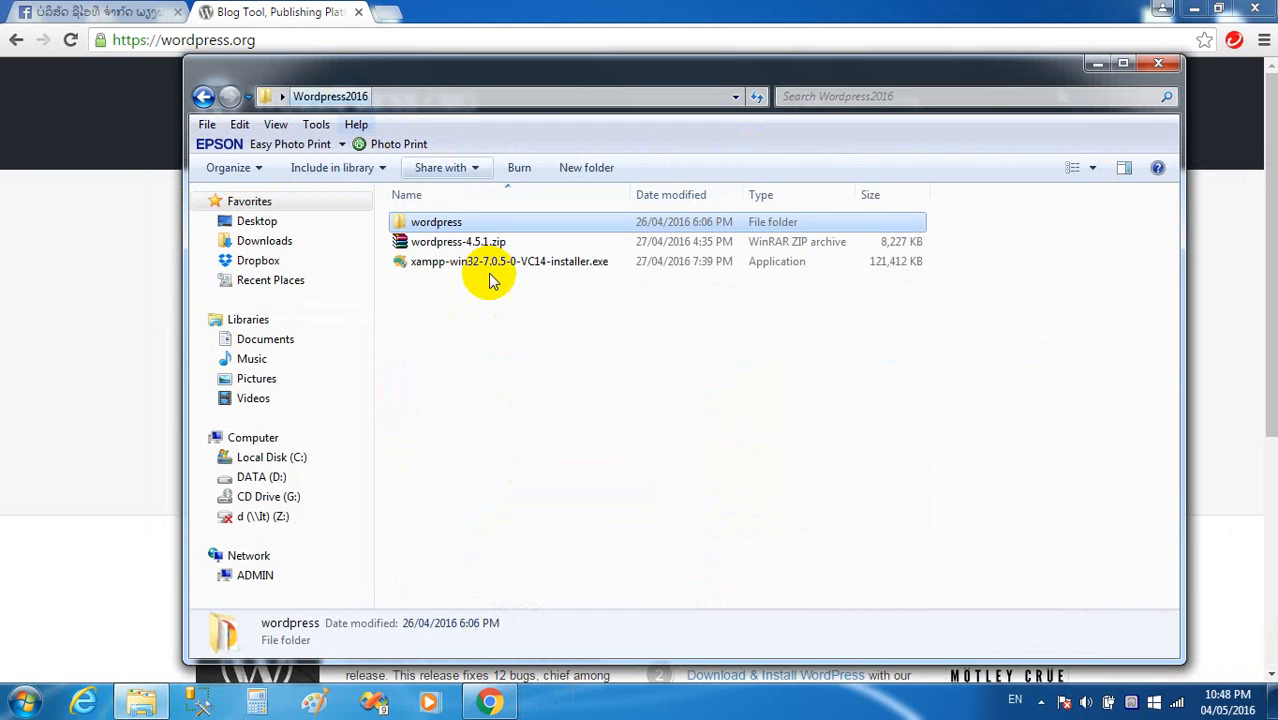
pyautogui.rightClick(429, 222)
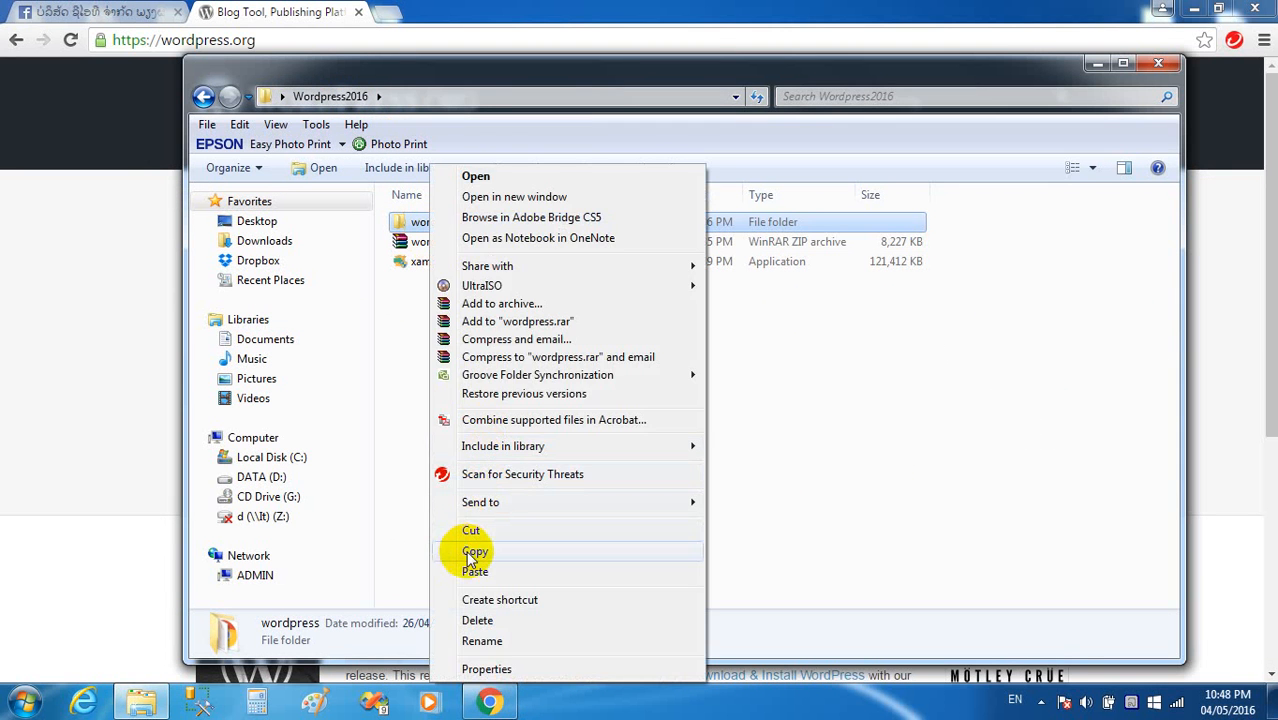
pyautogui.click(472, 553)
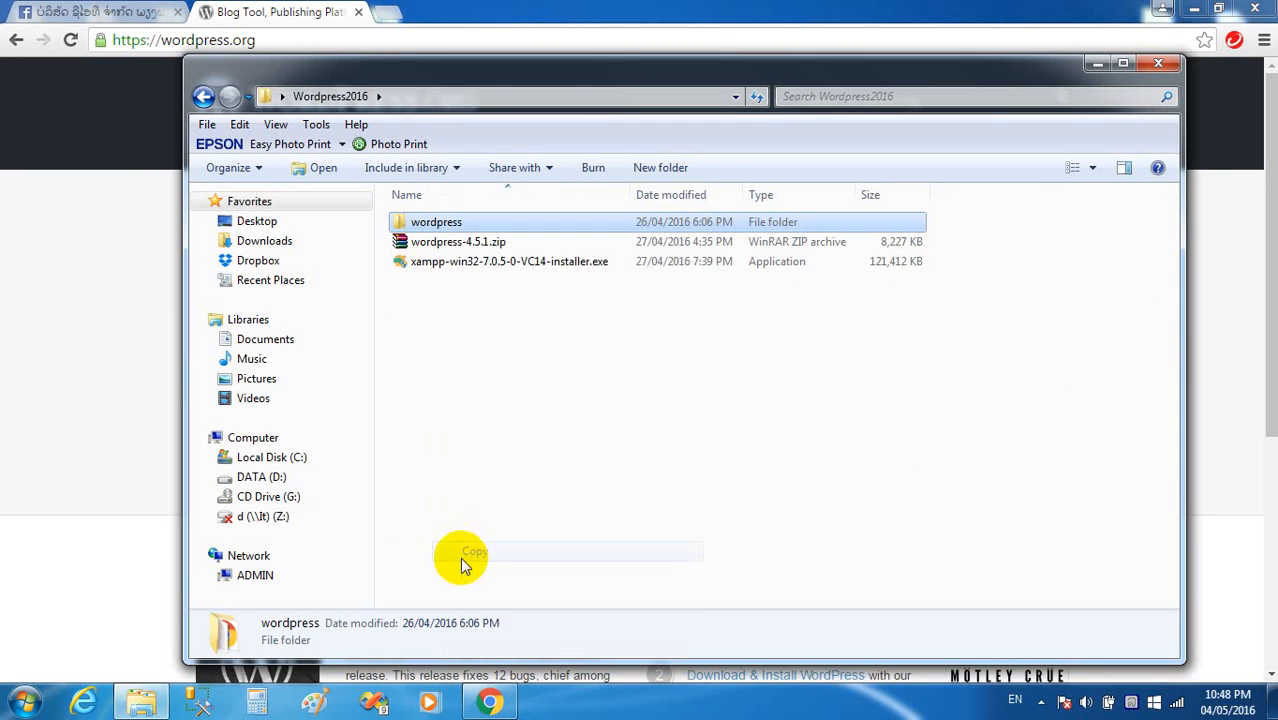
# Navigate to the C:\xampp\htdocs folder.
pyautogui.click(285, 460)
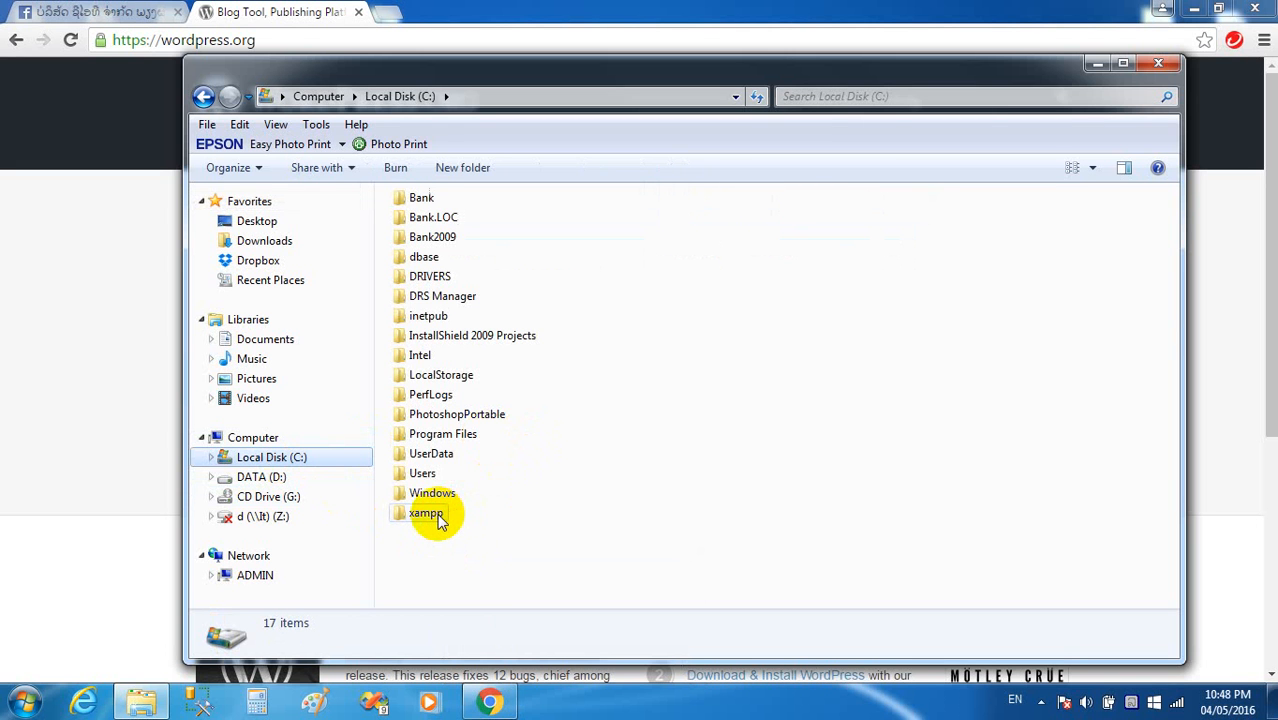
pyautogui.doubleClick(438, 516)
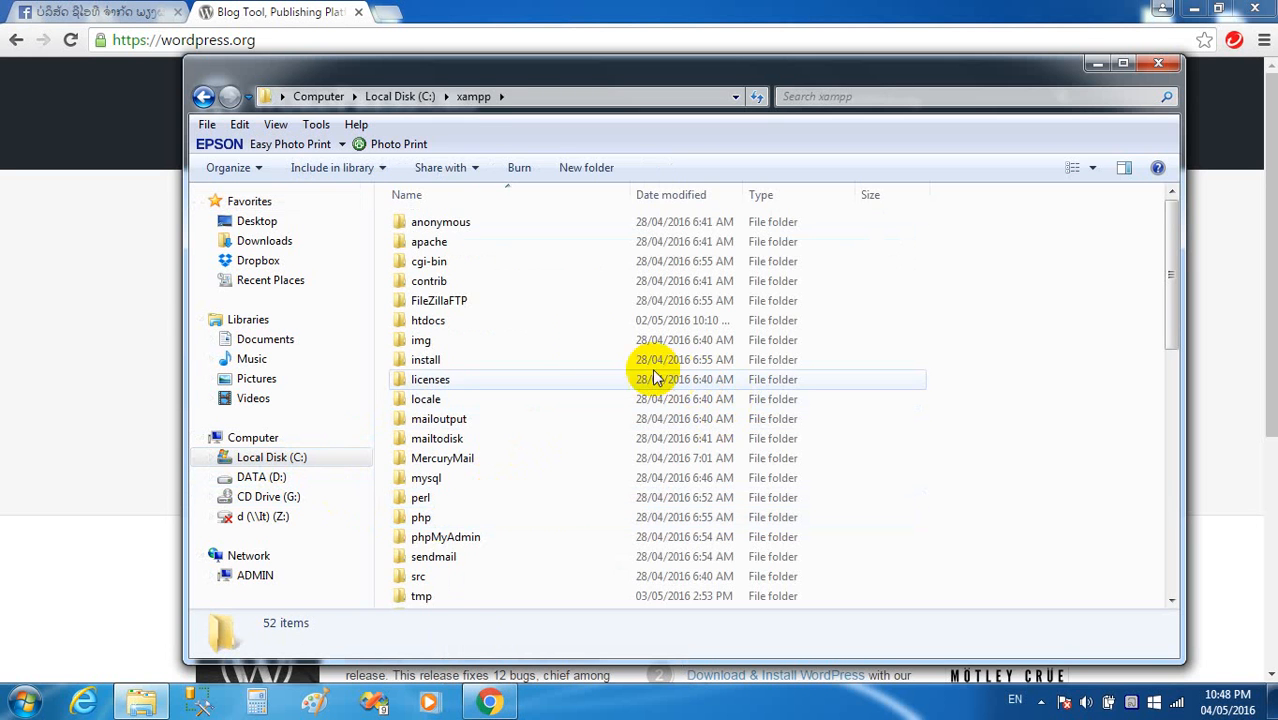
pyautogui.click(420, 96)
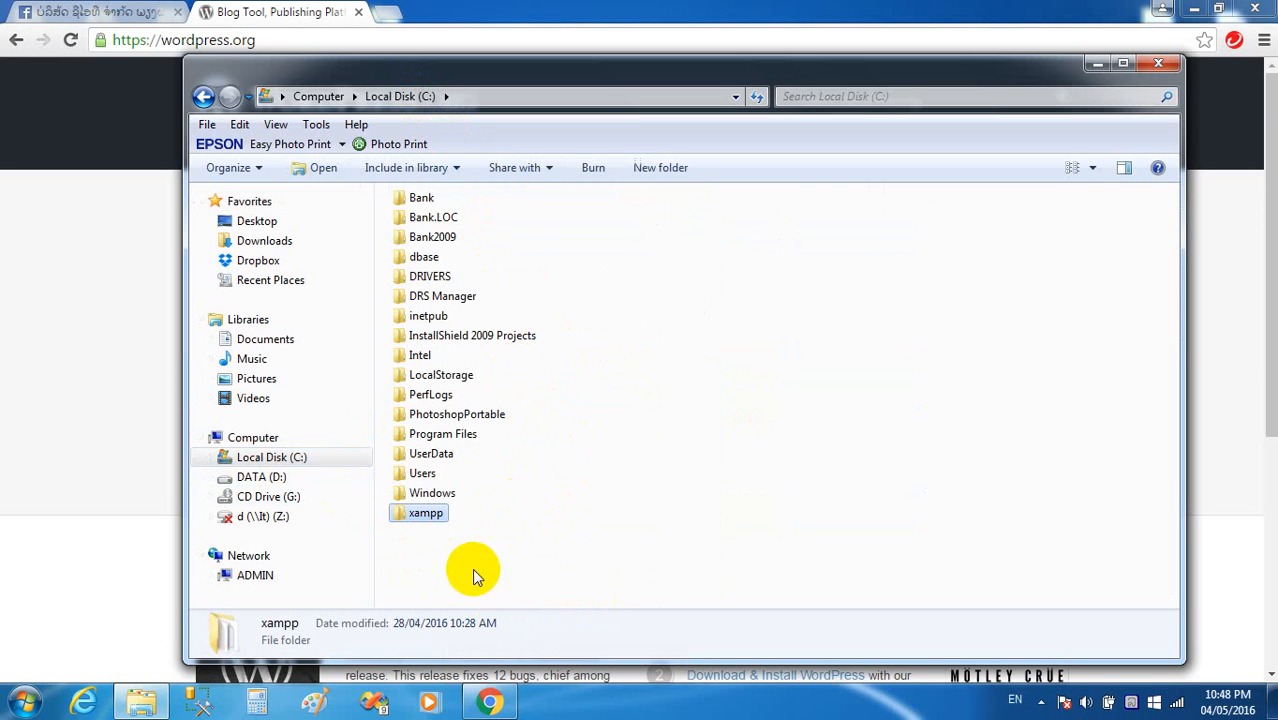
pyautogui.doubleClick(430, 514)
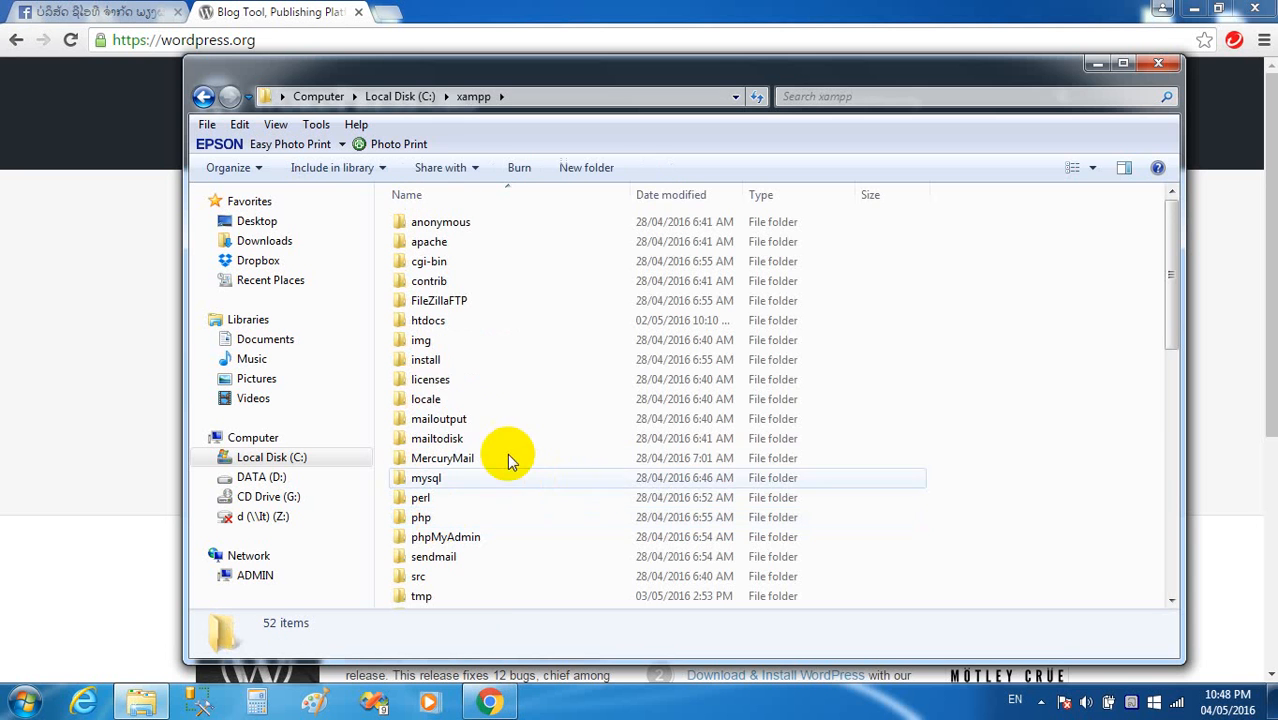
pyautogui.doubleClick(452, 322)
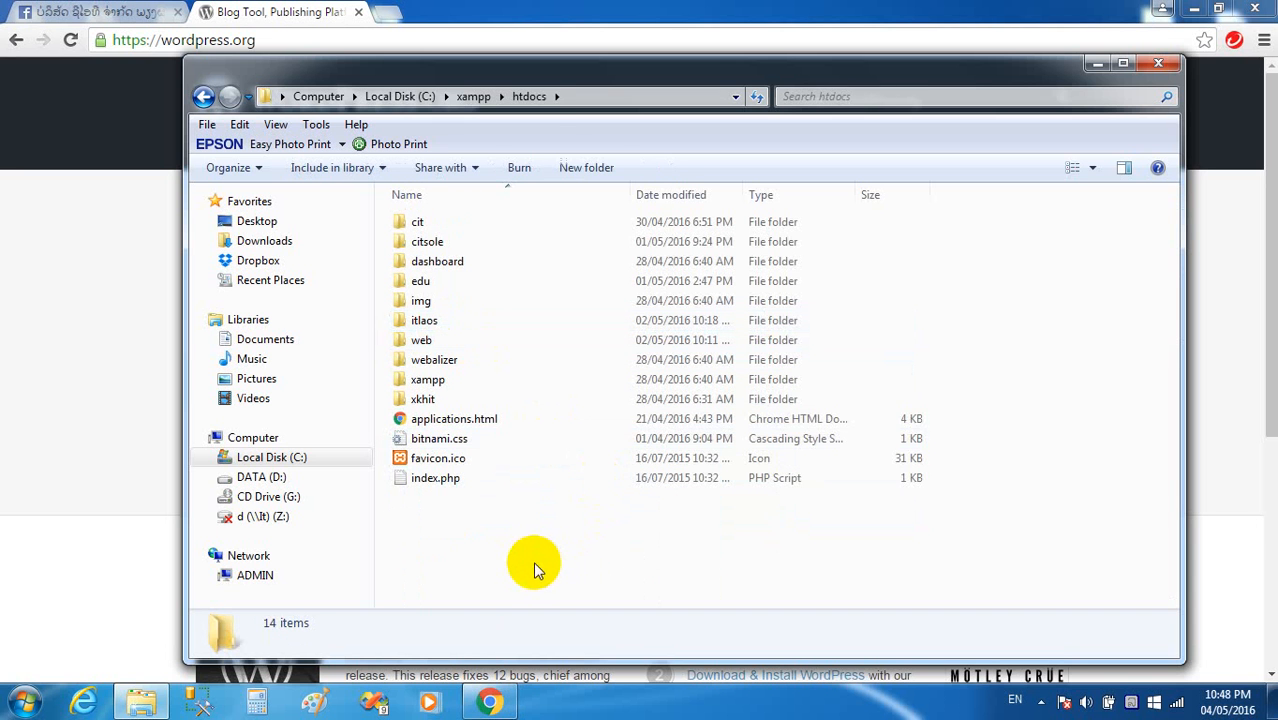
# Paste the copied wordpress folder into C:\xampp\htdocs.
pyautogui.click(571, 96)
pyautogui.click(394, 96)
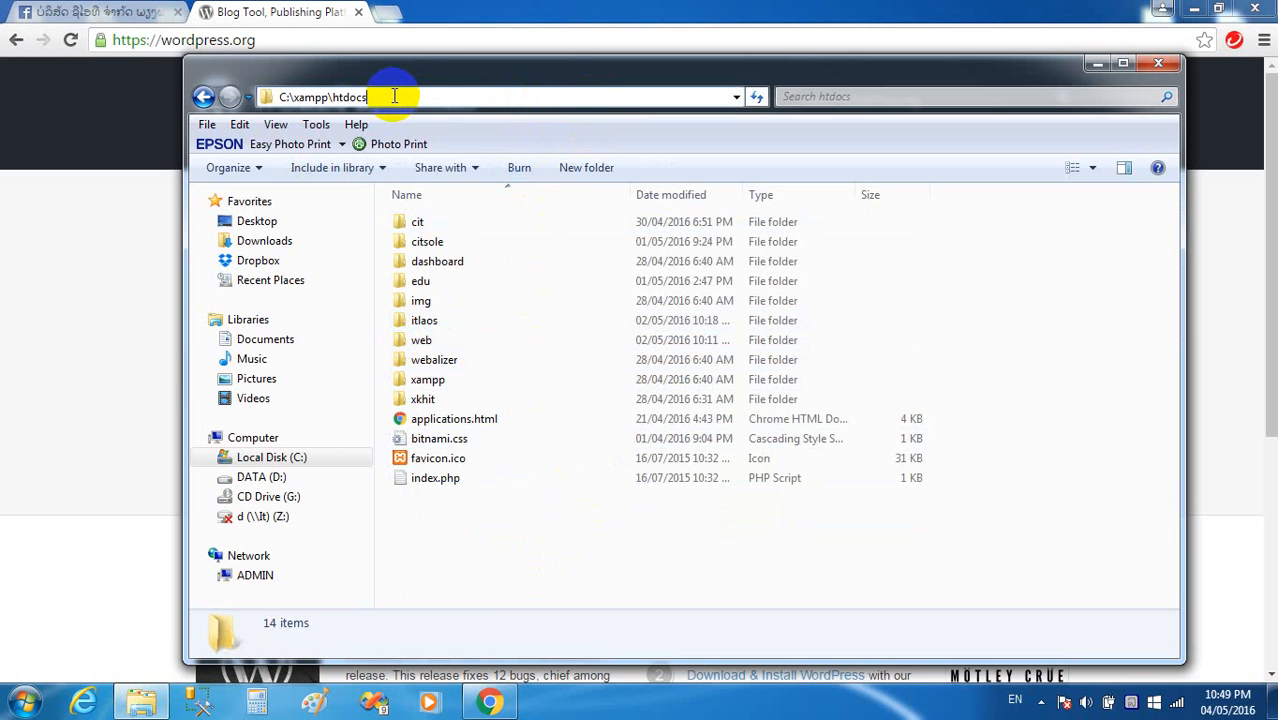
pyautogui.rightClick(500, 544)
pyautogui.click(547, 389)
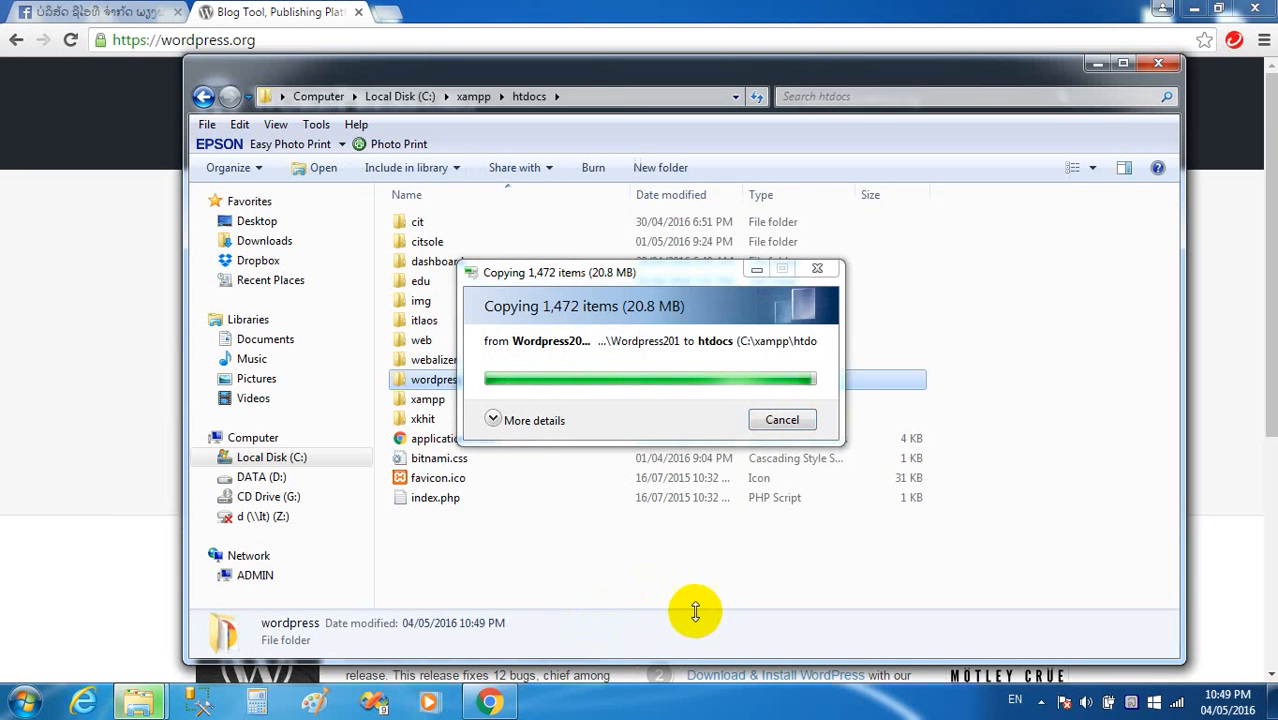
# Rename the pasted wordpress folder to testworpress.
pyautogui.click(517, 590)
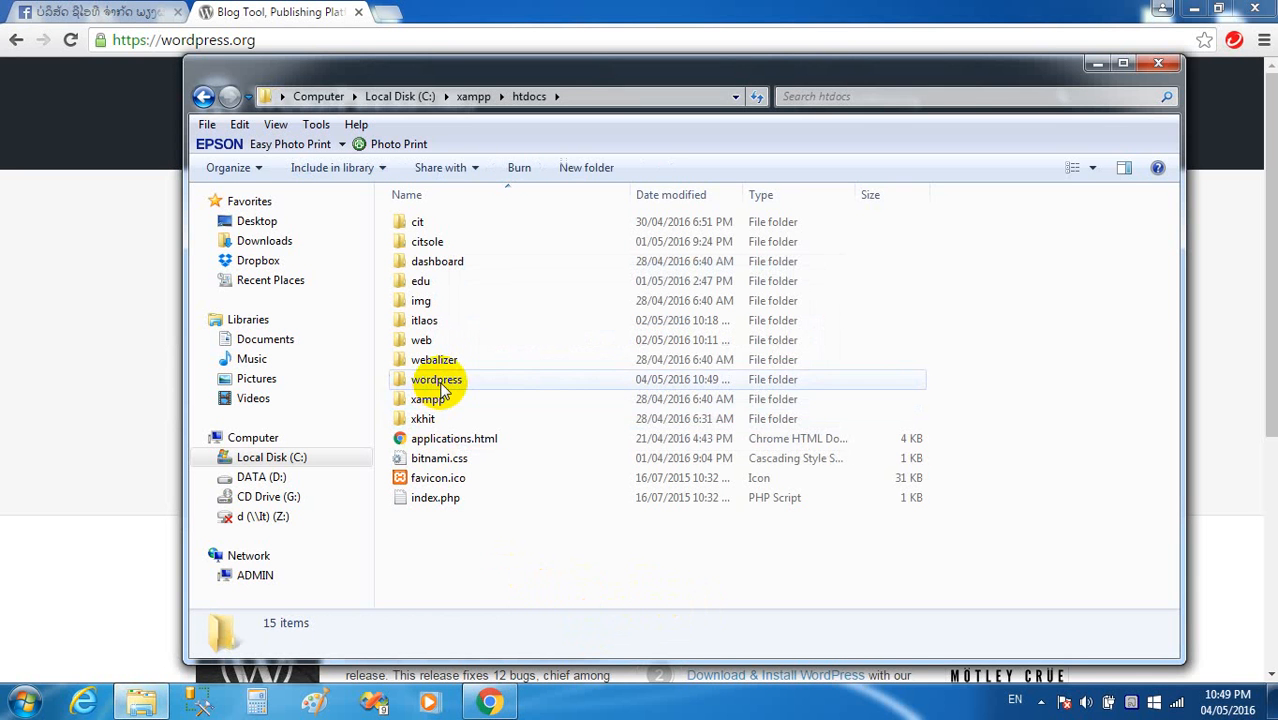
pyautogui.click(443, 382)
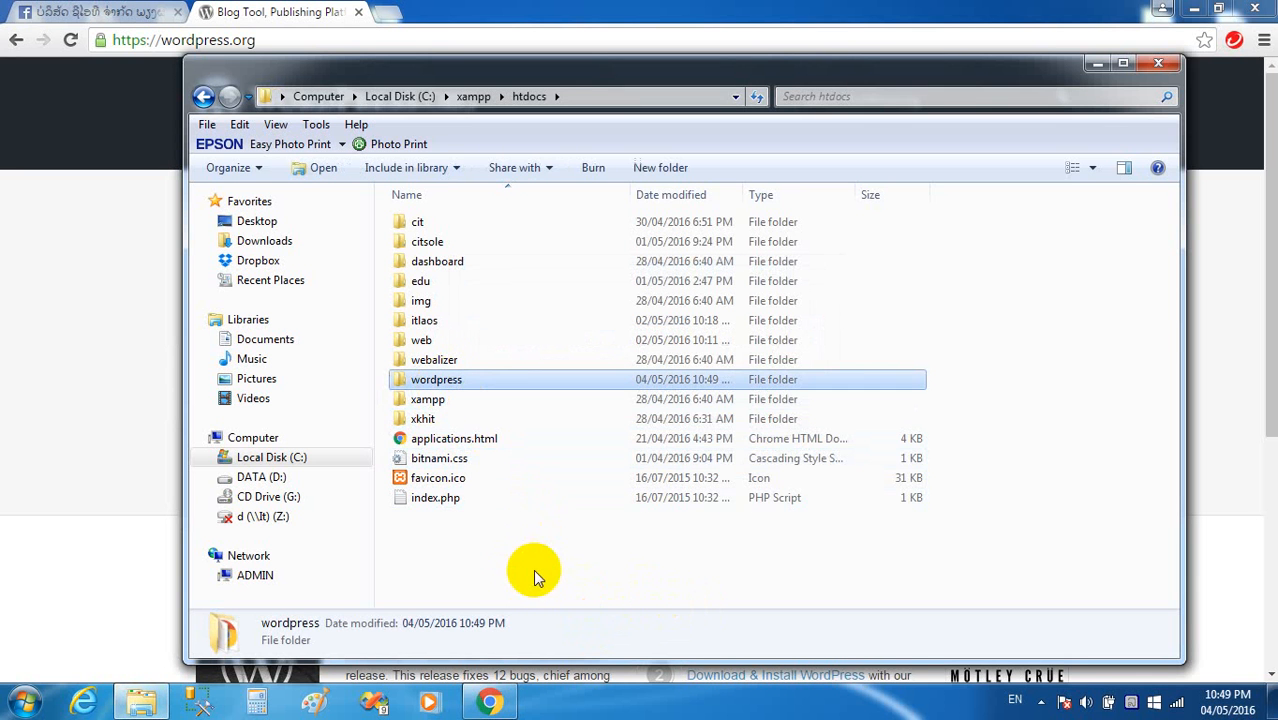
pyautogui.click(532, 568)
pyautogui.click(445, 382)
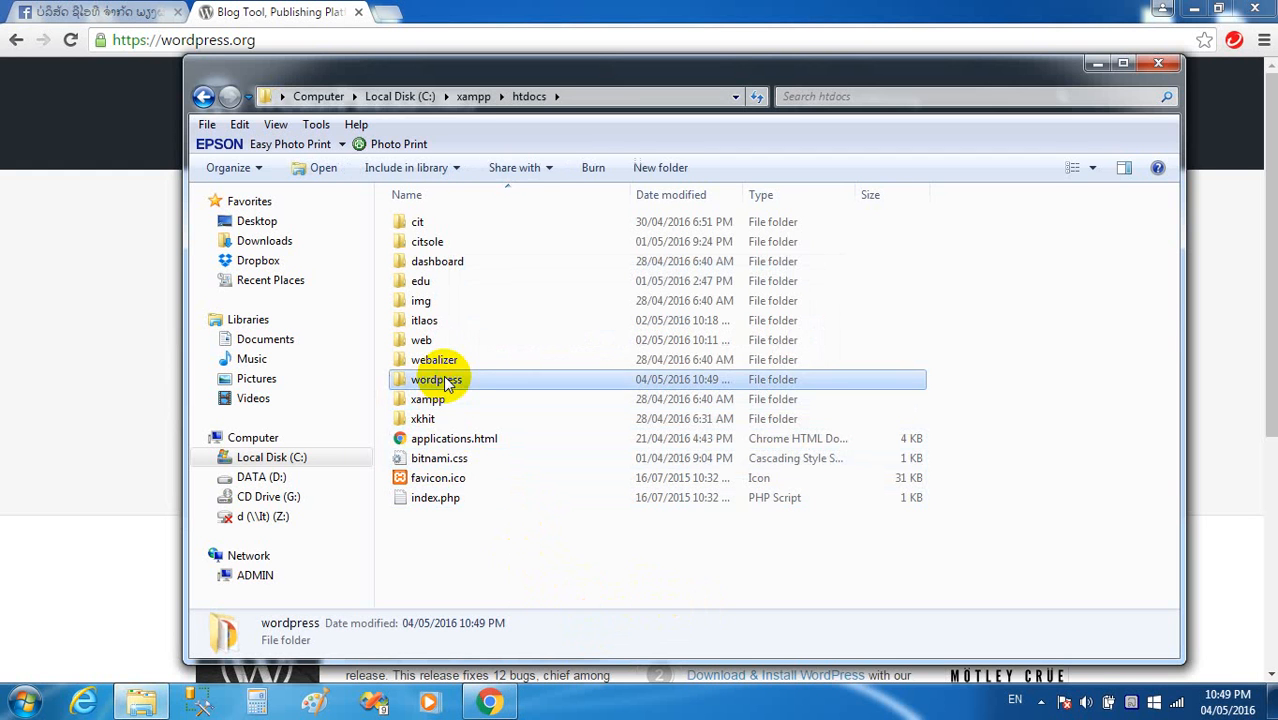
pyautogui.click(447, 382)
pyautogui.write('testw')
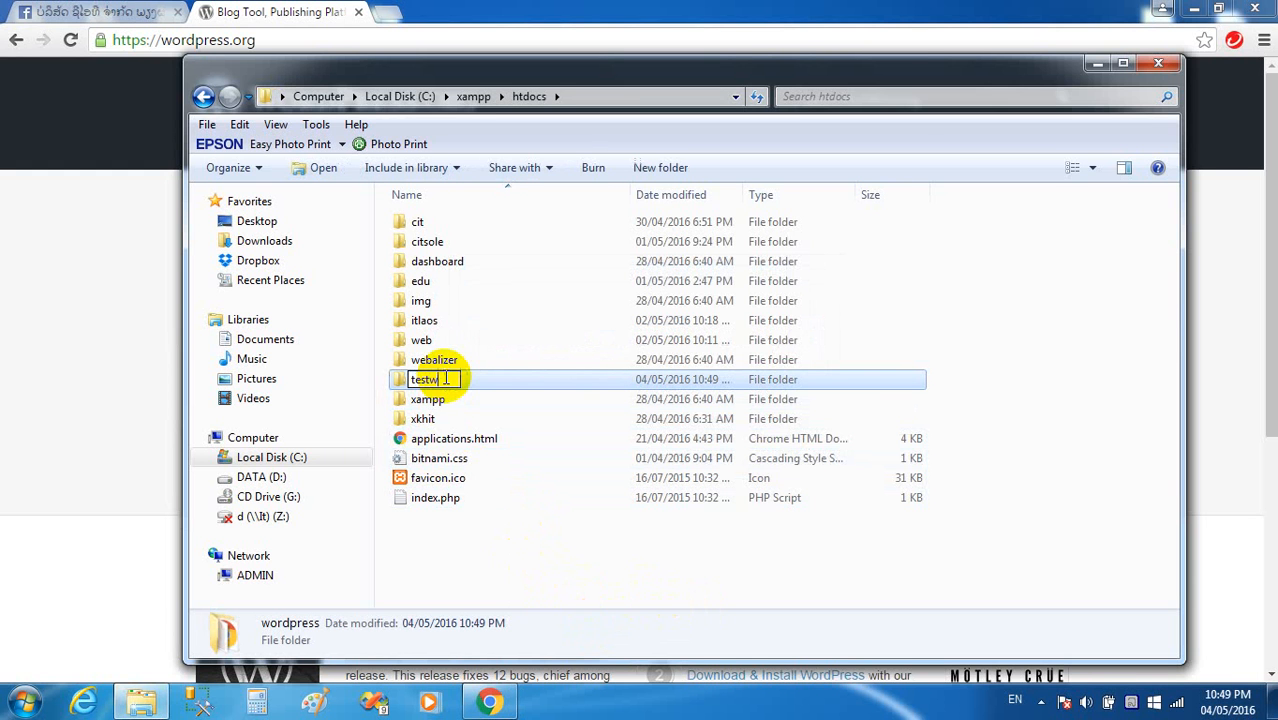
pyautogui.press('BackSpace')
pyautogui.press('BackSpace')
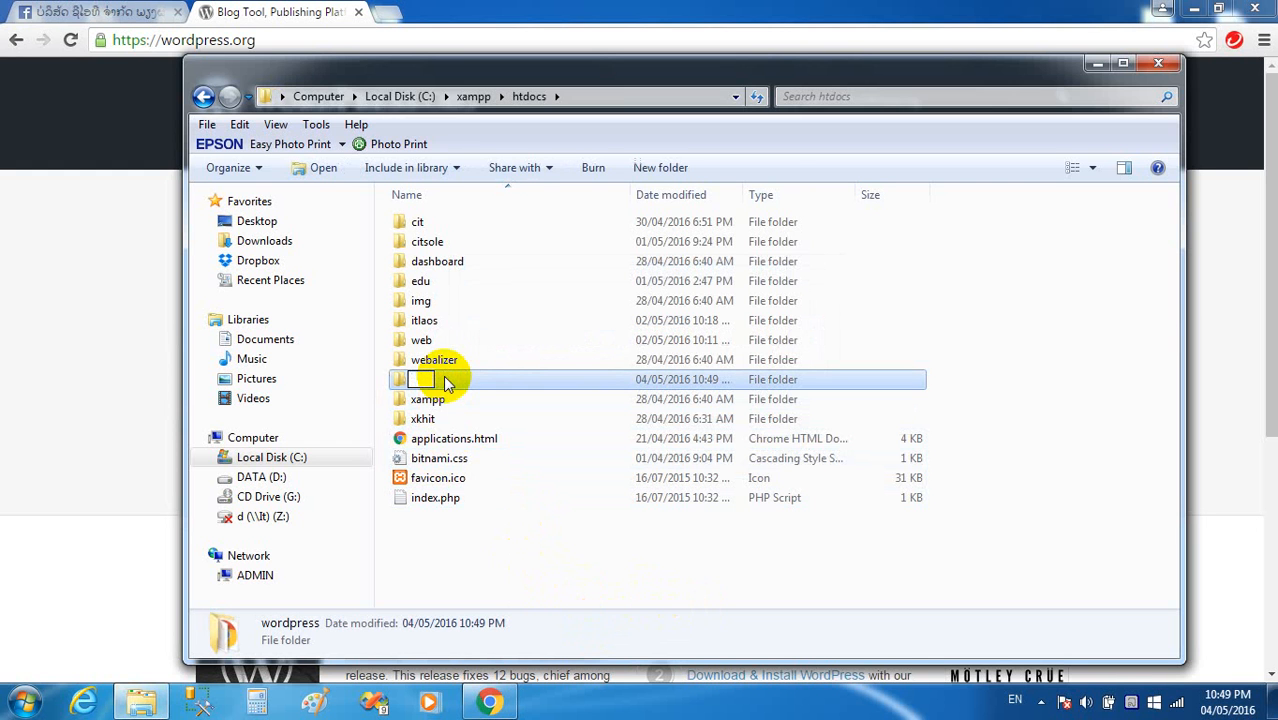
pyautogui.write('Te')
pyautogui.press('BackSpace')
pyautogui.press('BackSpace')
pyautogui.press('BackSpace')
pyautogui.write('estworpre')
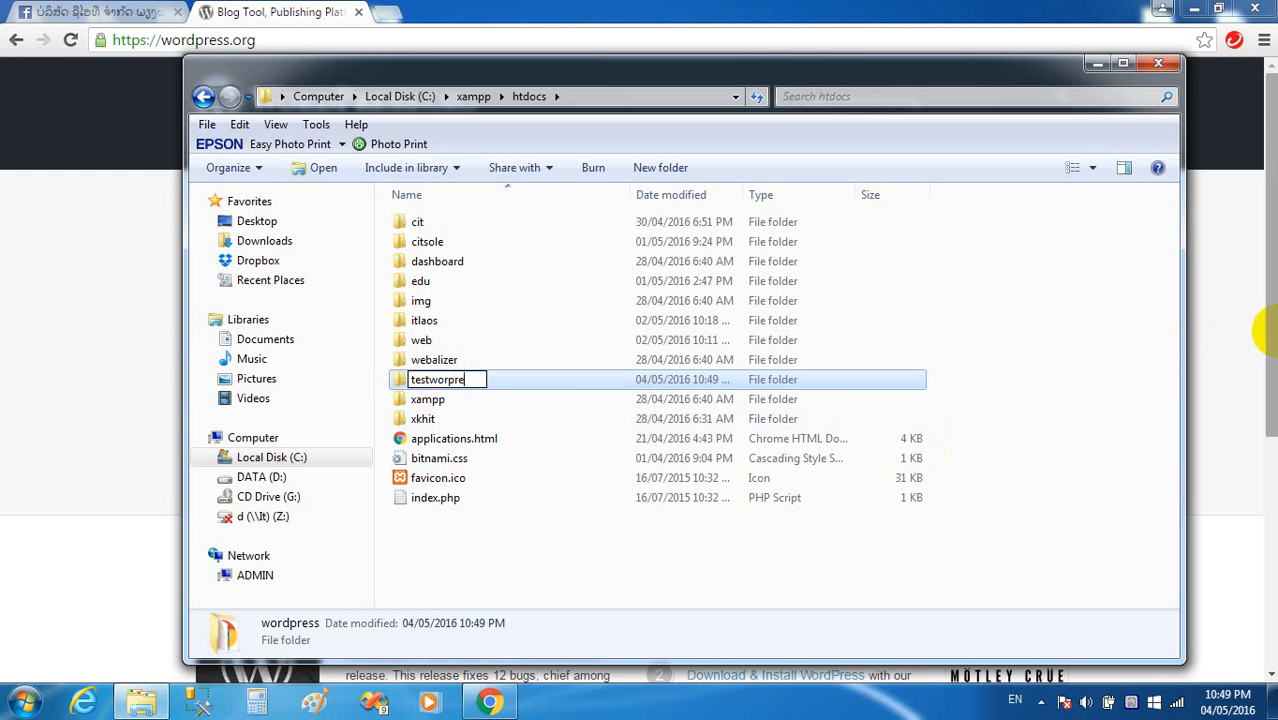
pyautogui.write('ss')
pyautogui.click(606, 546)
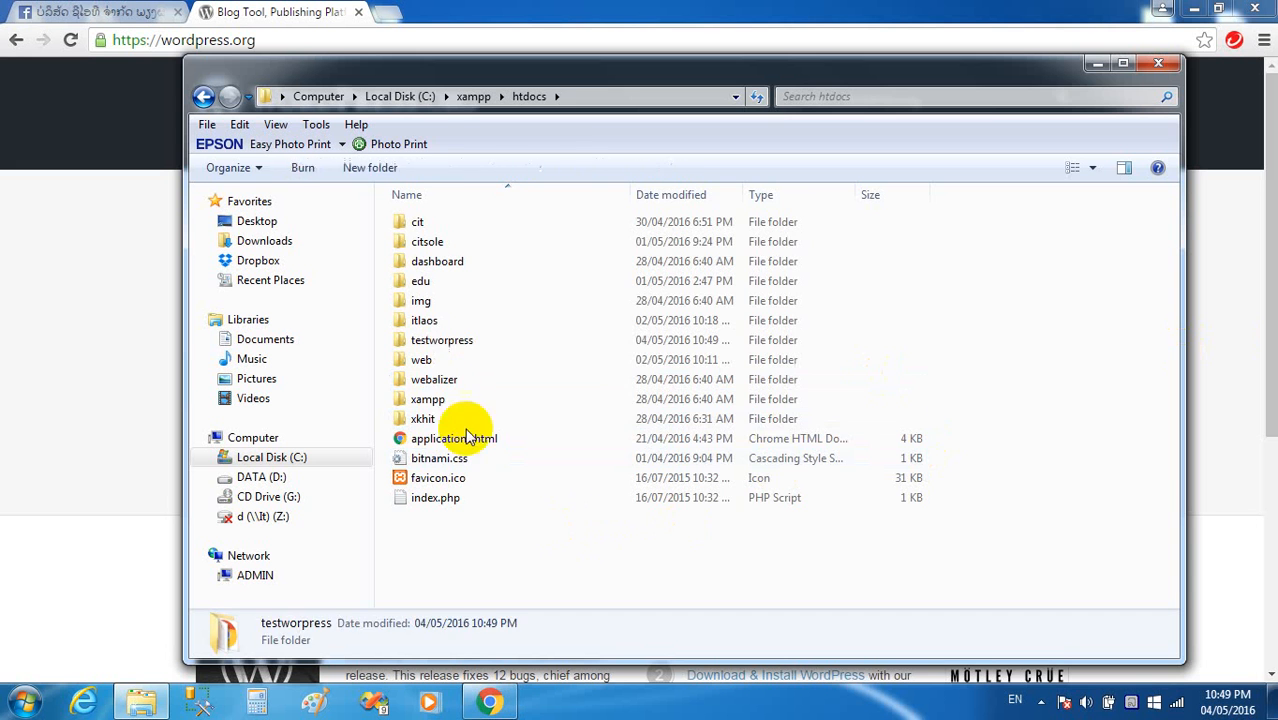
# Open testworpress to check its WordPress files, then return to htdocs.
pyautogui.click(445, 347)
pyautogui.doubleClick(445, 345)
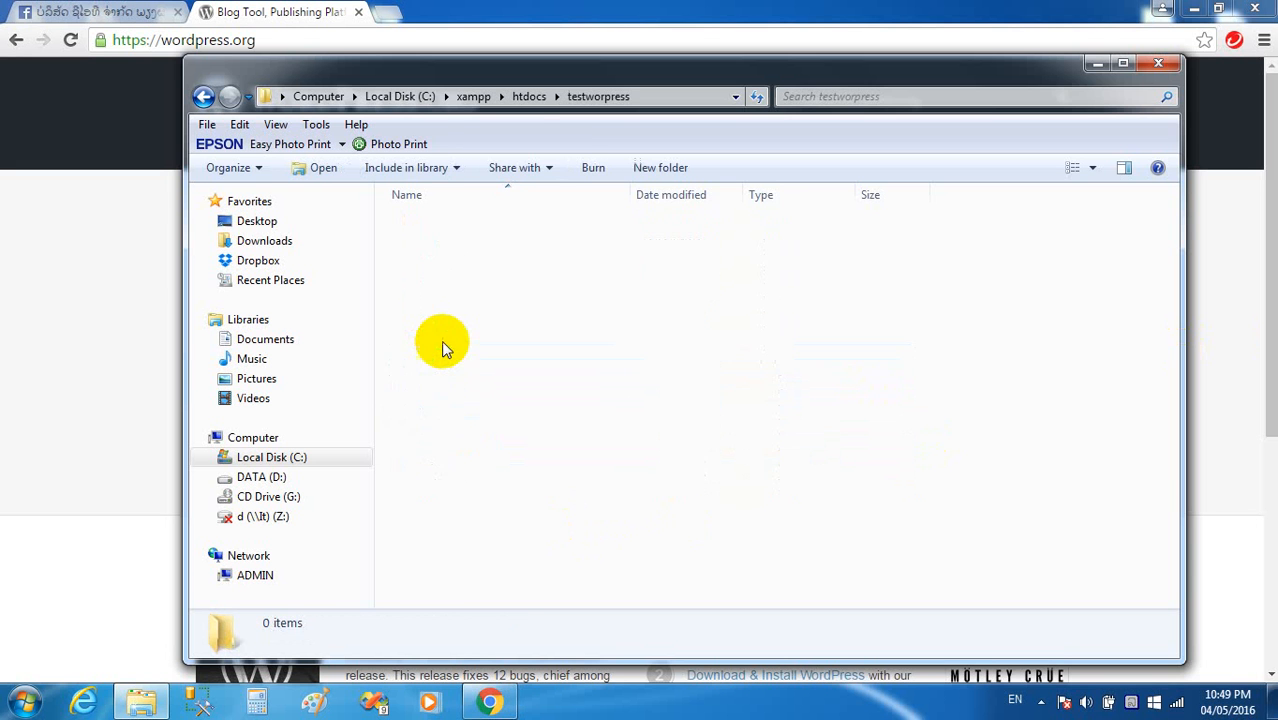
pyautogui.click(530, 97)
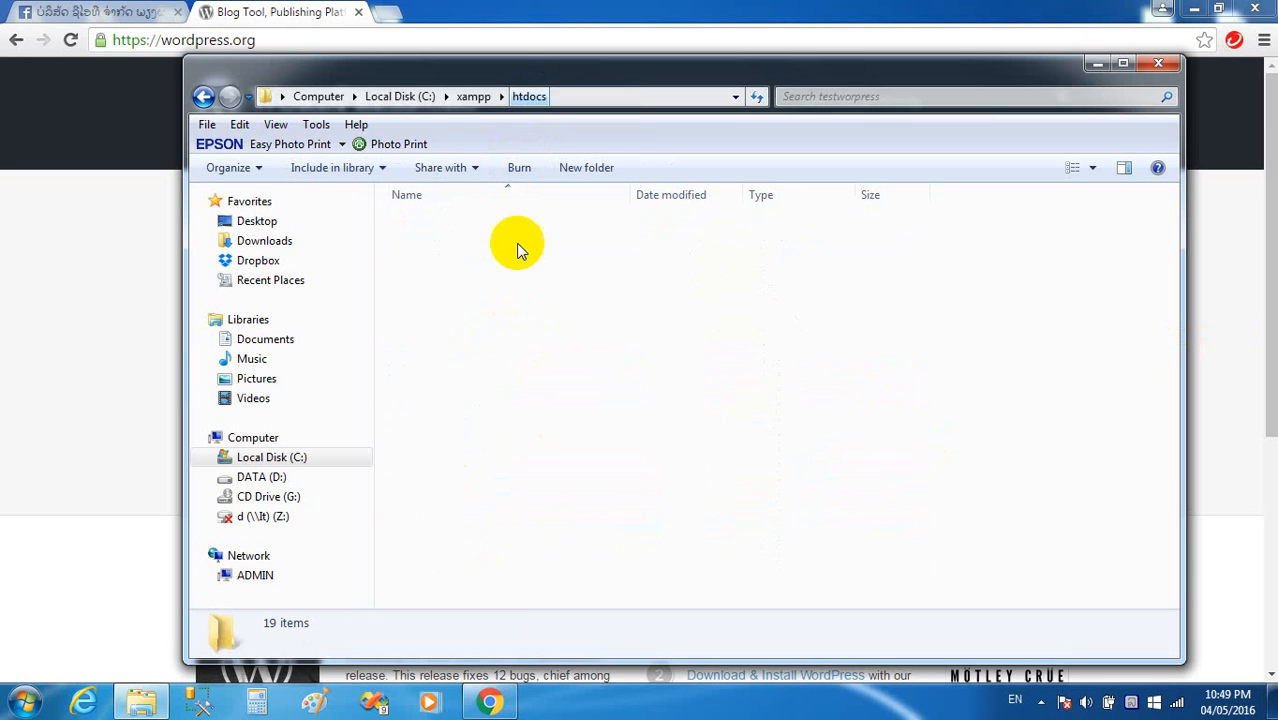
# Quit the extra XAMPP instance and show the XAMPP Control Panel from the tray.
pyautogui.click(1043, 704)
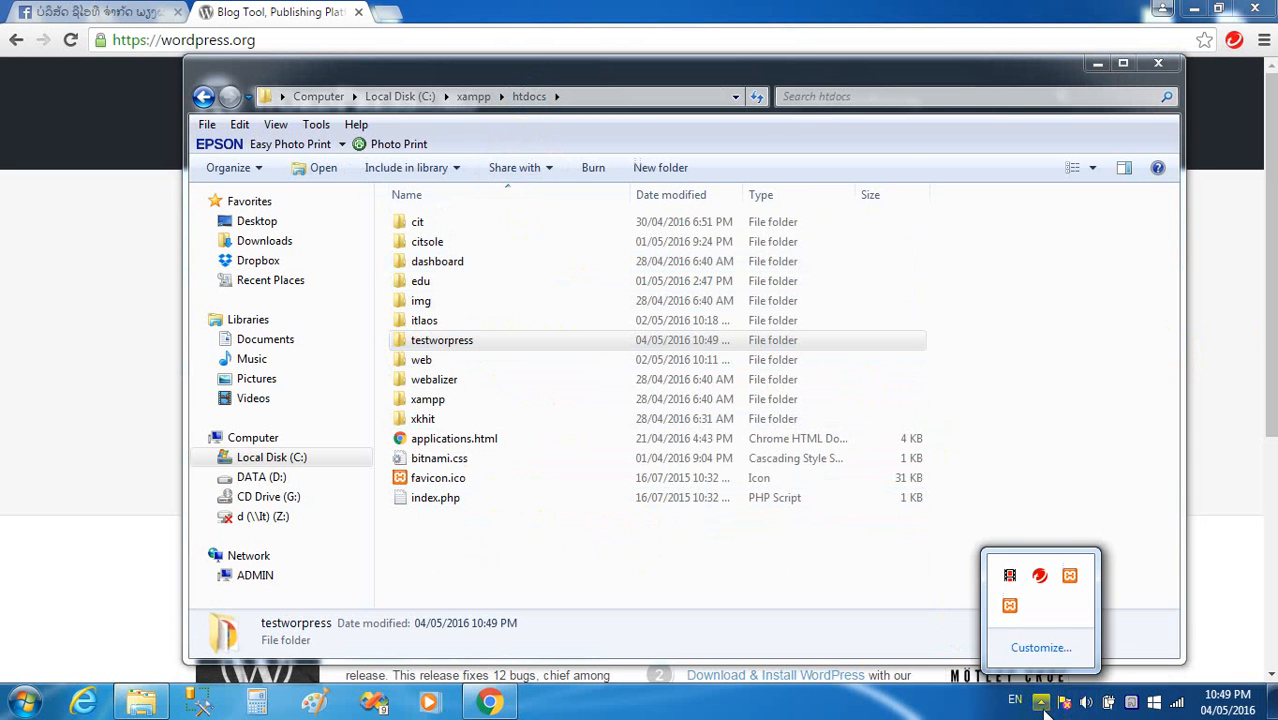
pyautogui.rightClick(1071, 583)
pyautogui.click(1090, 566)
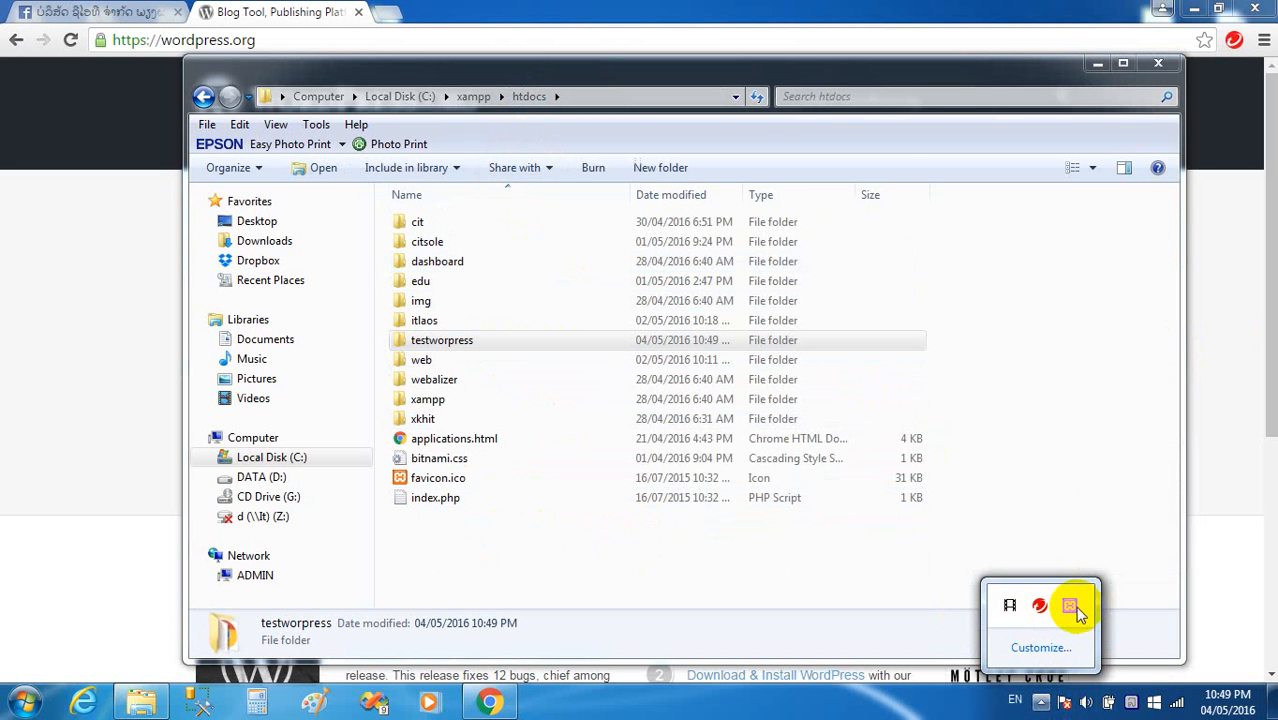
pyautogui.rightClick(1071, 607)
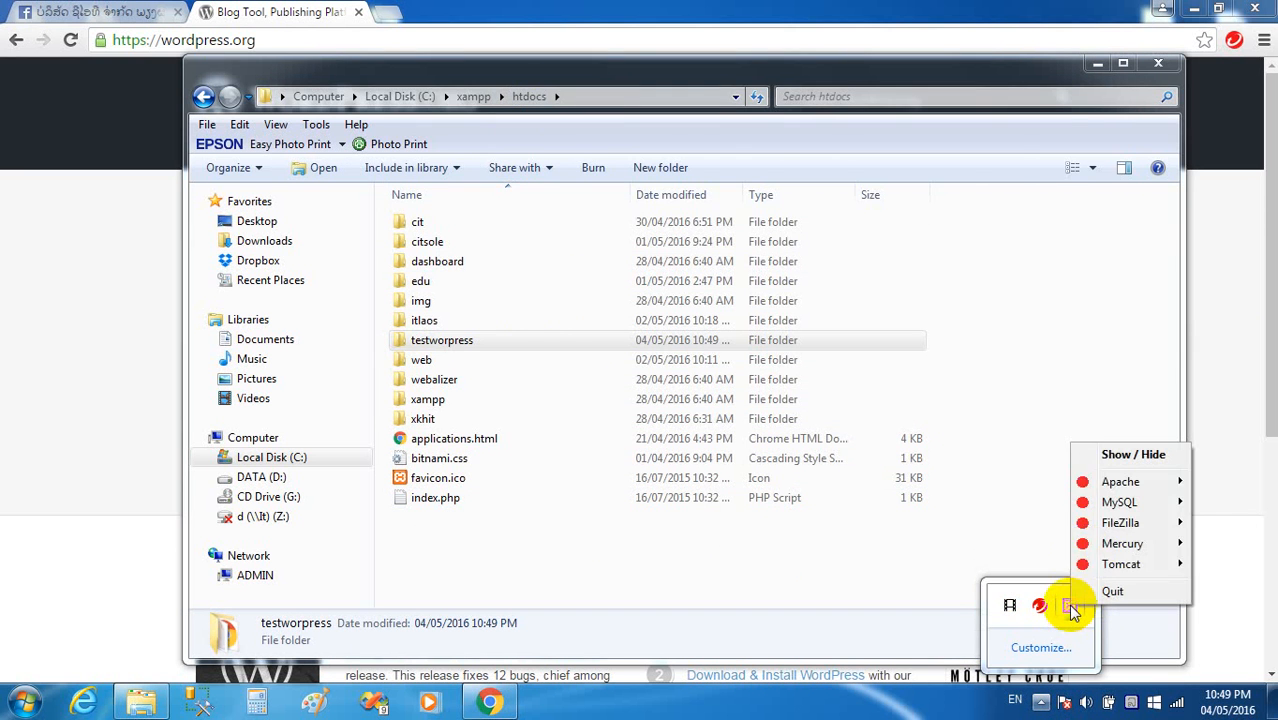
pyautogui.click(1100, 455)
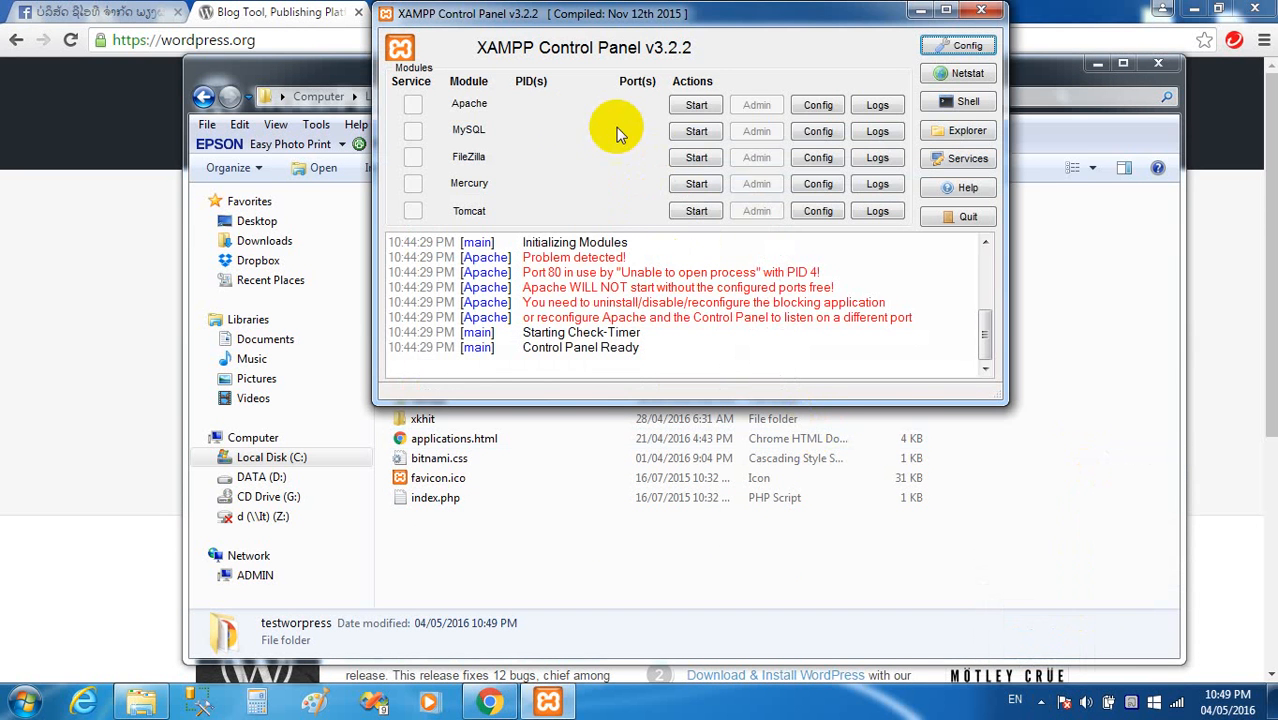
# Start Apache, MySQL and FileZilla, then hide the Control Panel.
pyautogui.click(696, 105)
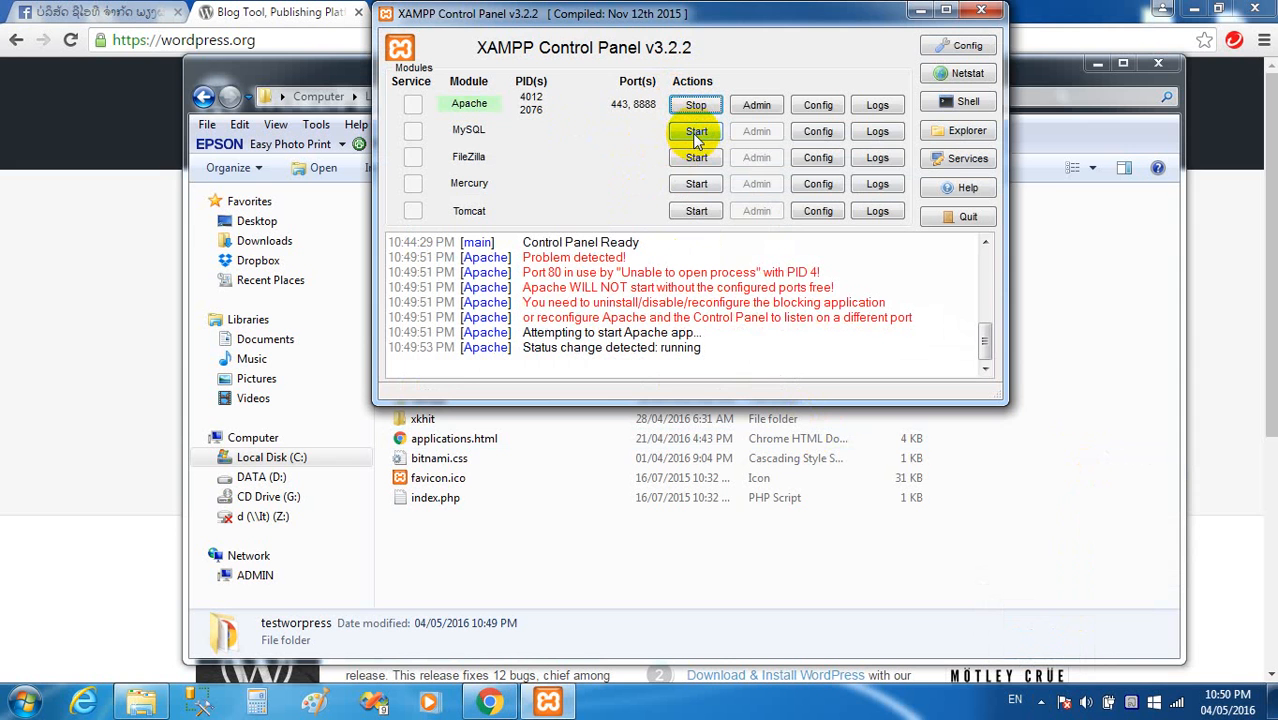
pyautogui.click(696, 134)
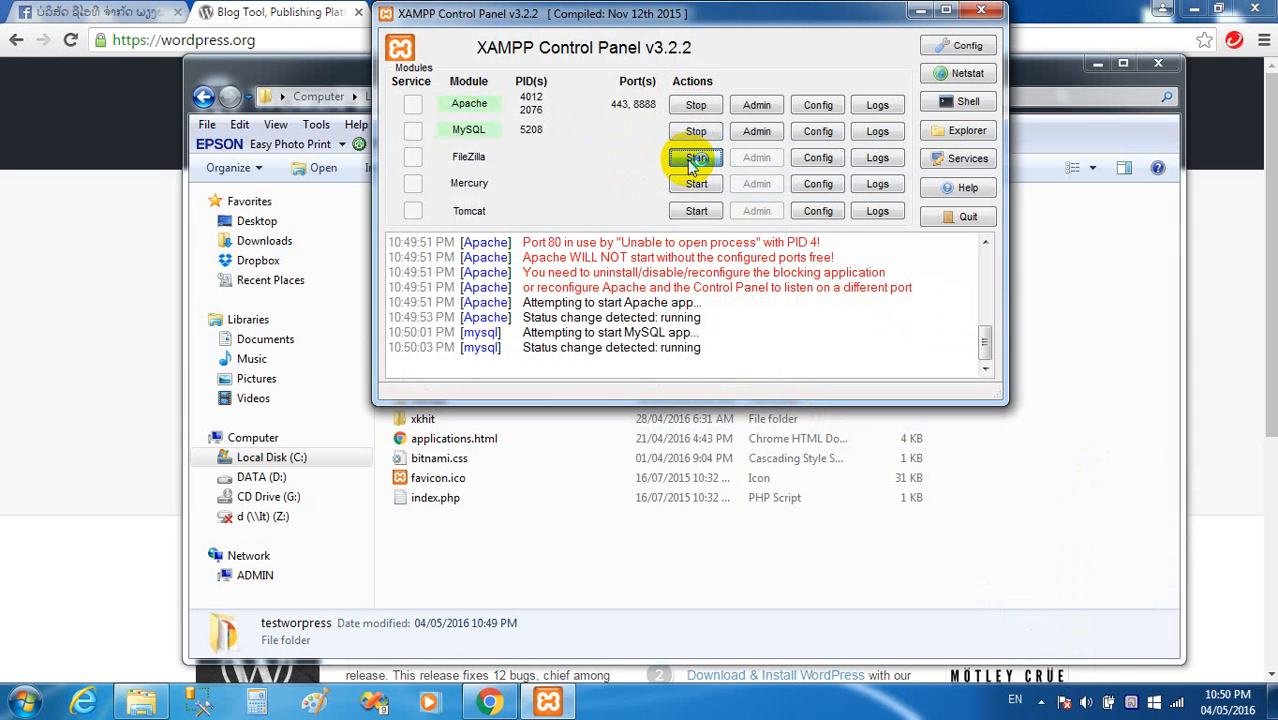
pyautogui.click(687, 159)
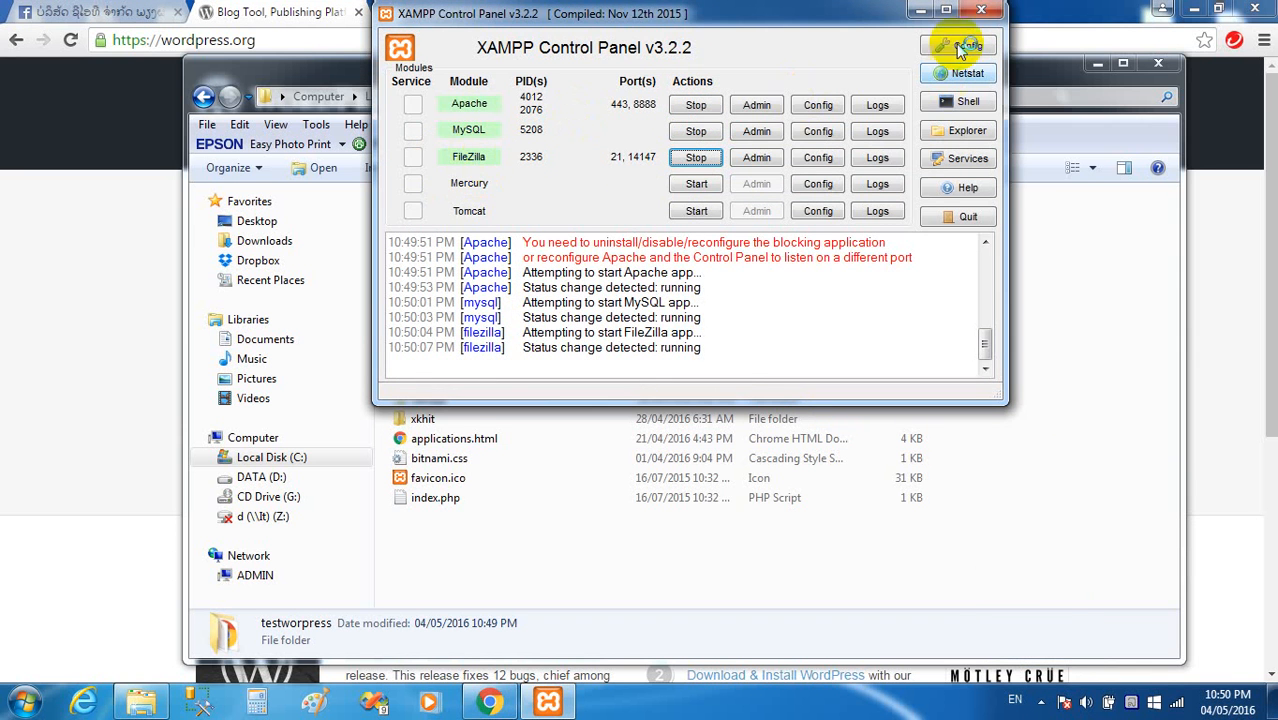
pyautogui.click(990, 11)
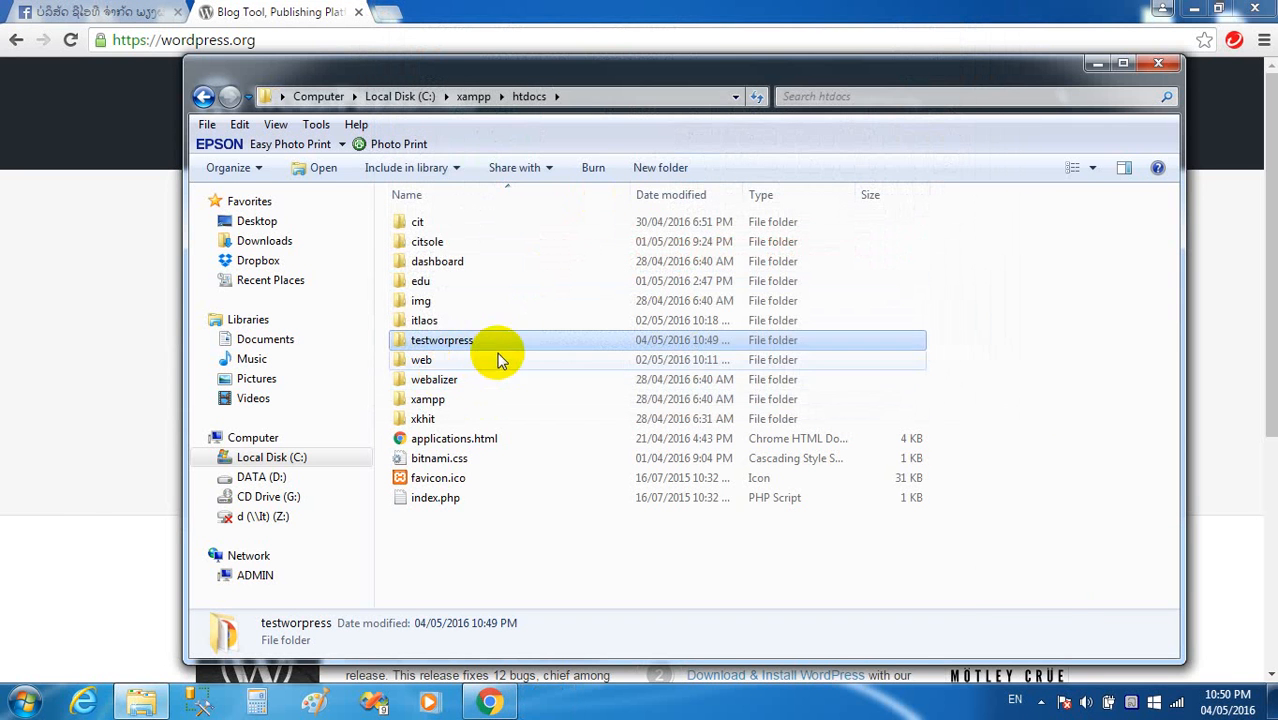
# Cancel a started rename of testworpress, then bring Chrome forward with a blank new tab.
pyautogui.click(567, 96)
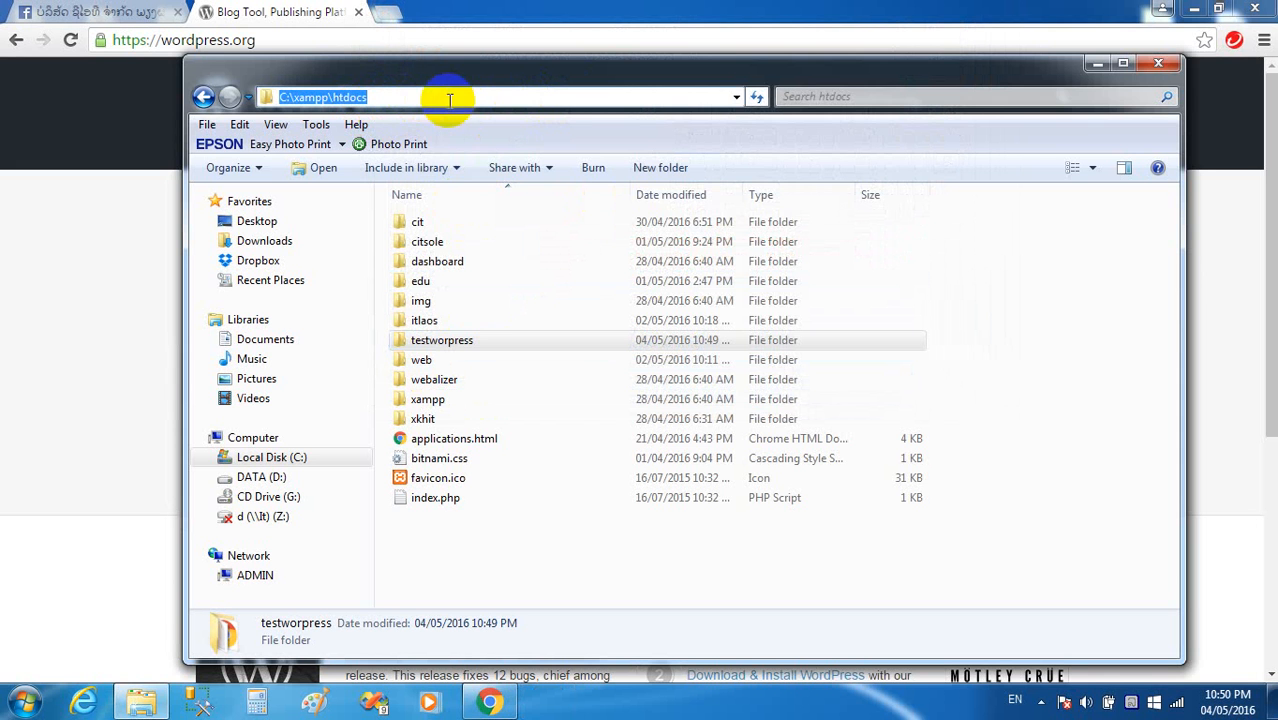
pyautogui.click(462, 342)
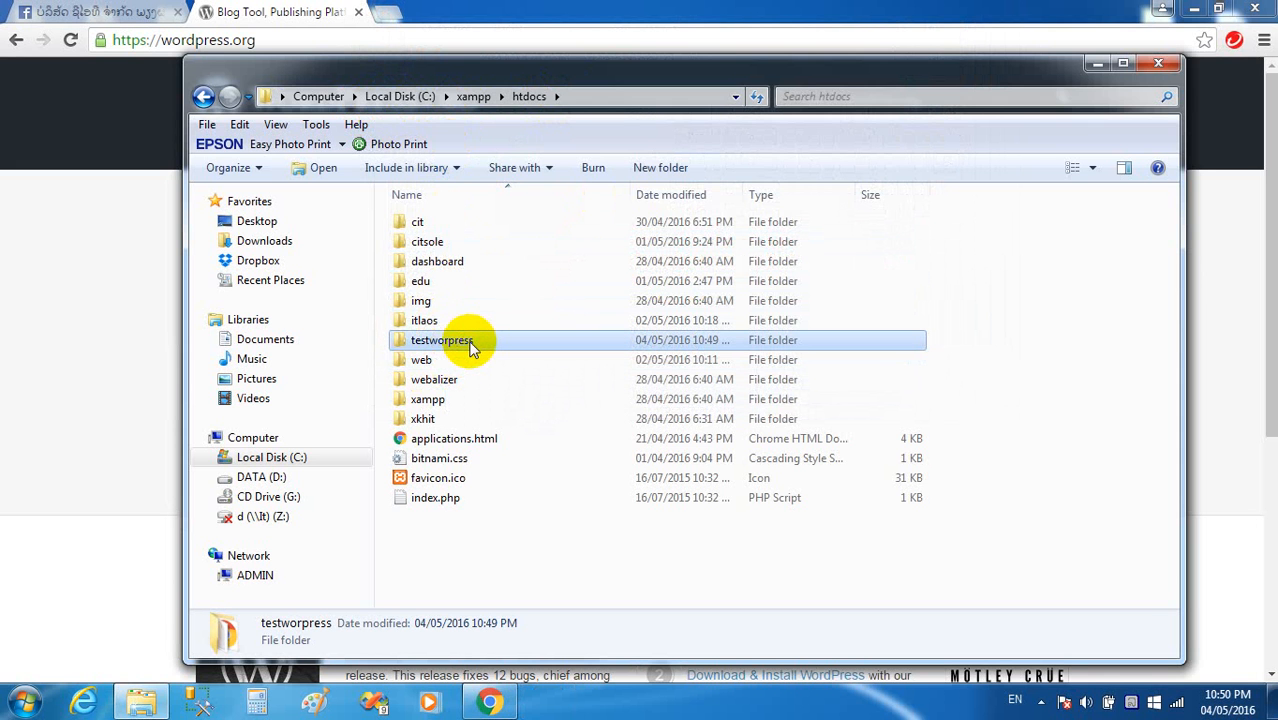
pyautogui.click(474, 342)
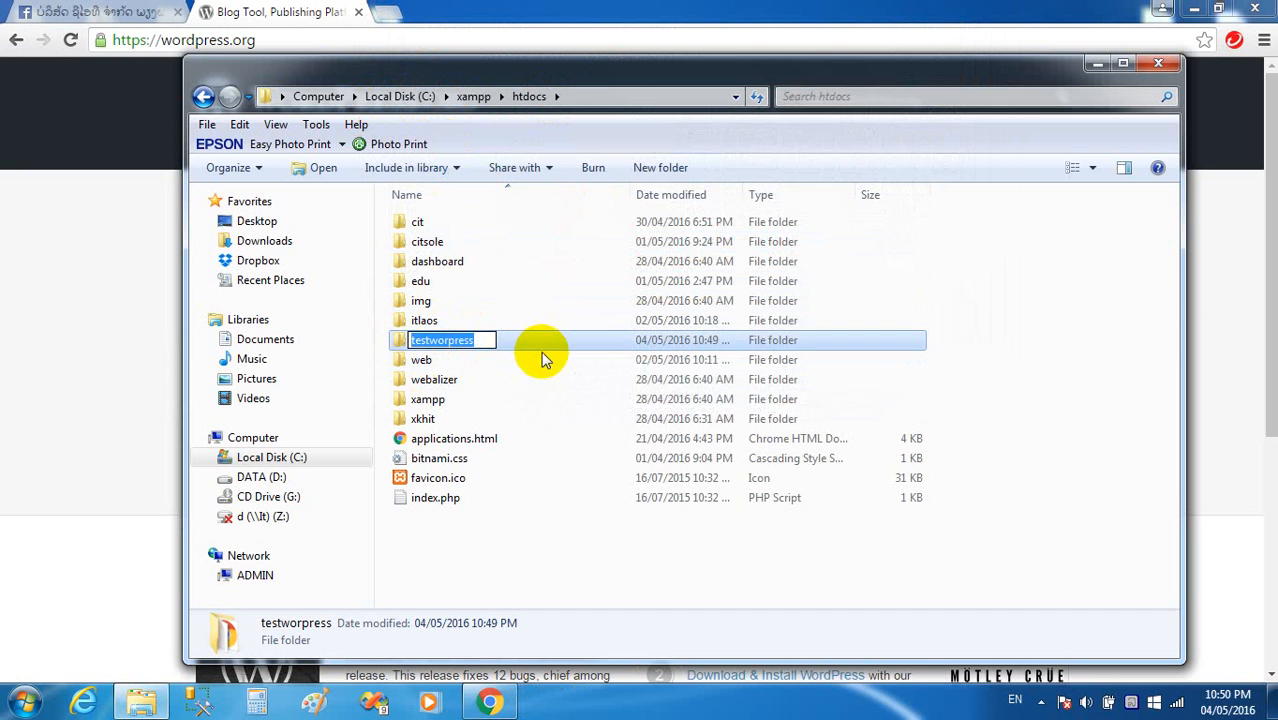
pyautogui.click(1033, 370)
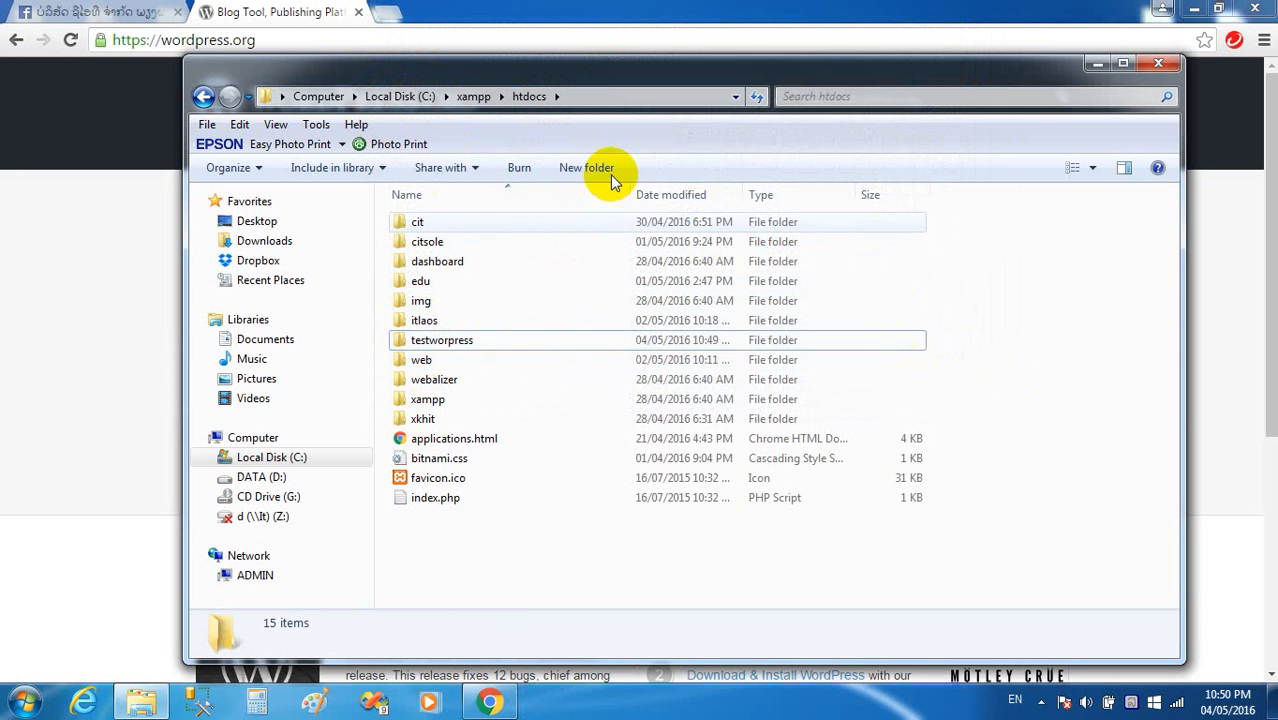
pyautogui.click(638, 24)
pyautogui.click(391, 15)
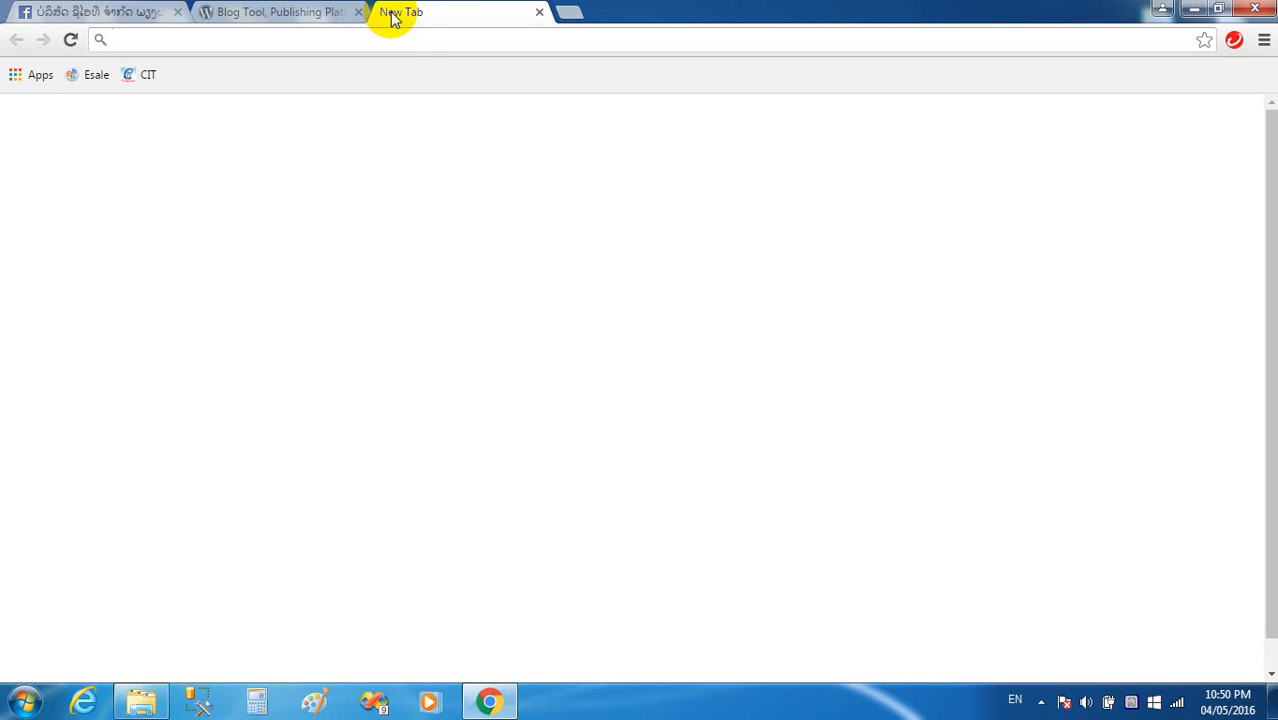
# Enter localhost:8888 in Chrome's address bar.
pyautogui.write('localhost:8888/itlaos')
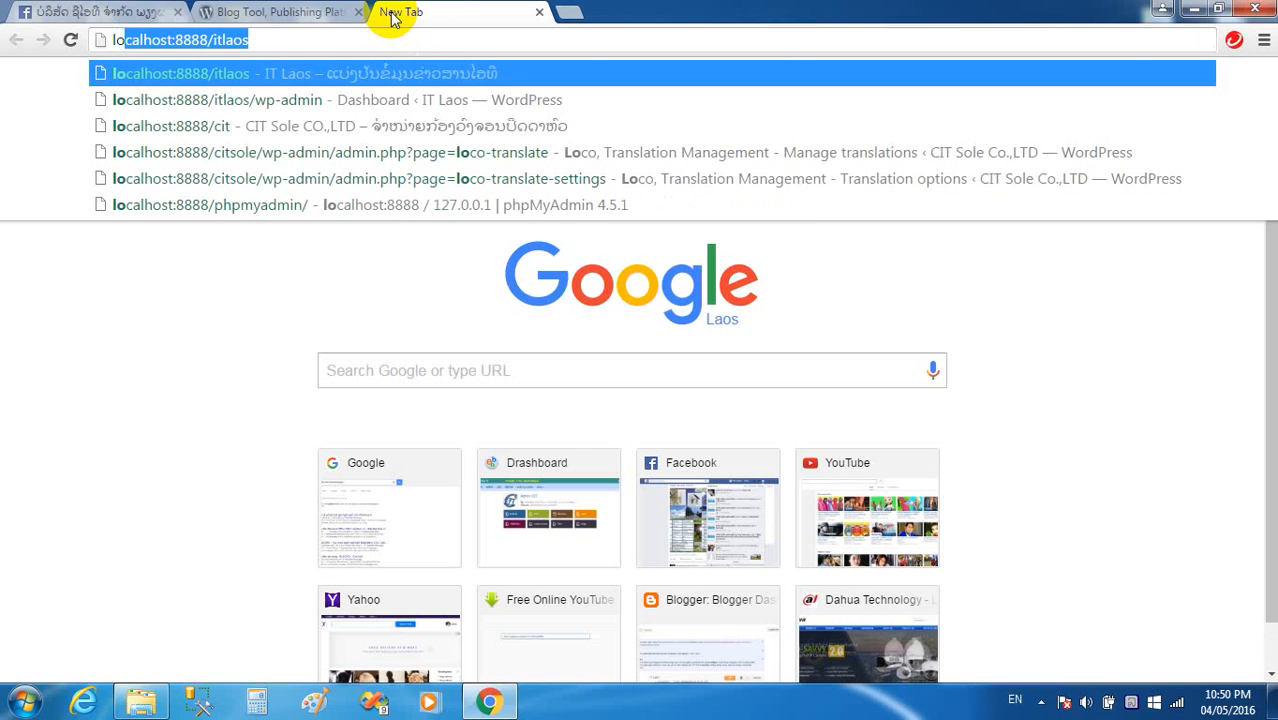
pyautogui.press('End')
pyautogui.press('BackSpace')
pyautogui.press('BackSpace')
pyautogui.press('BackSpace')
pyautogui.press('BackSpace')
pyautogui.press('BackSpace')
pyautogui.press('BackSpace')
pyautogui.press('BackSpace')
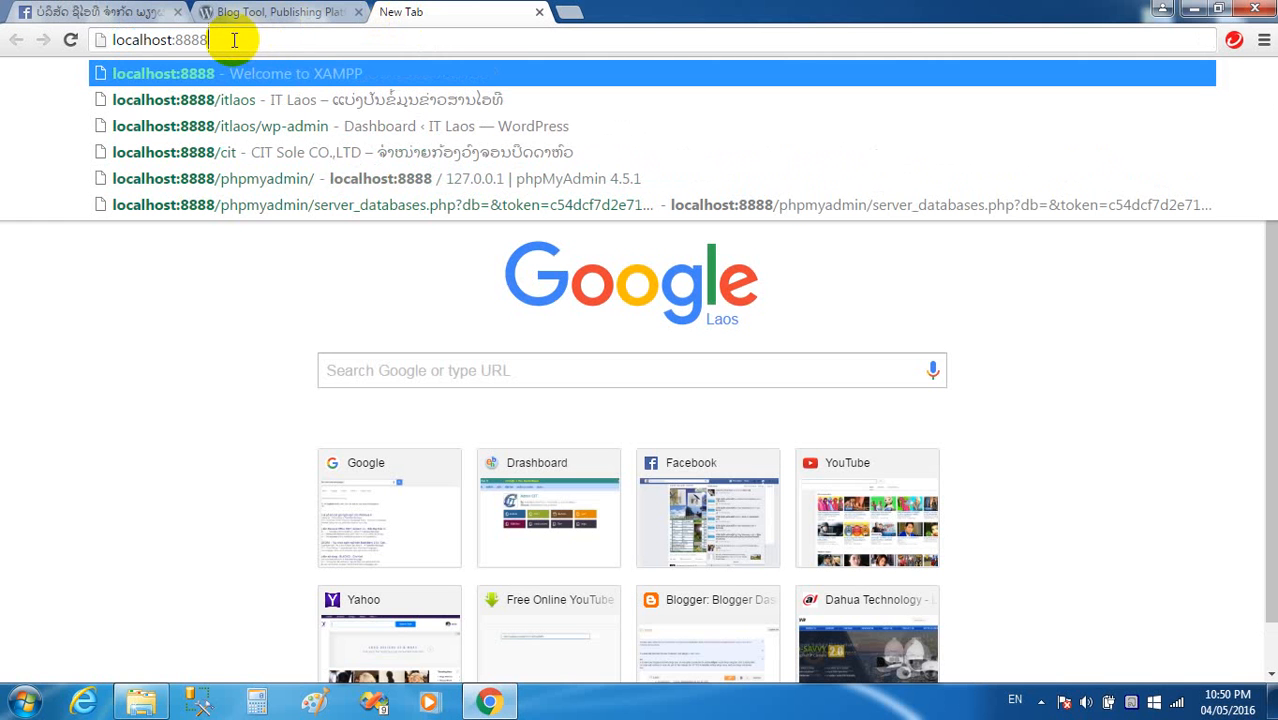
pyautogui.moveTo(175, 40); pyautogui.dragTo(204, 46)
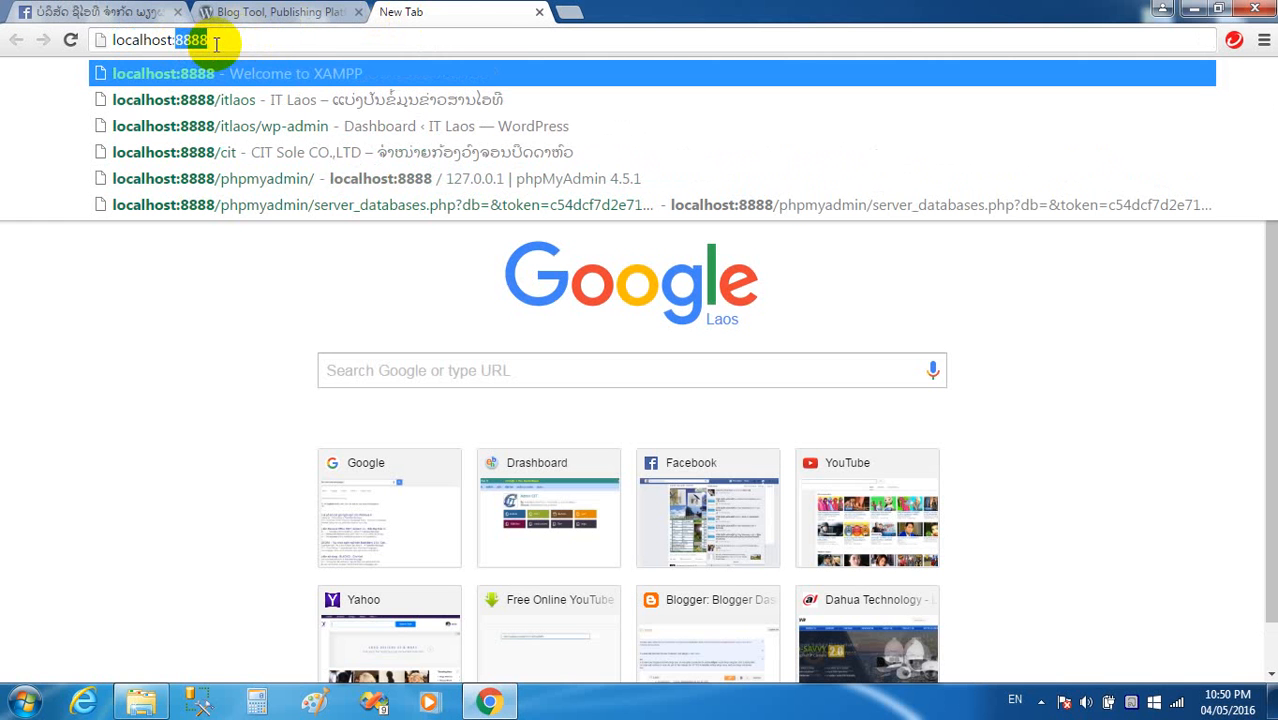
pyautogui.click(1186, 9)
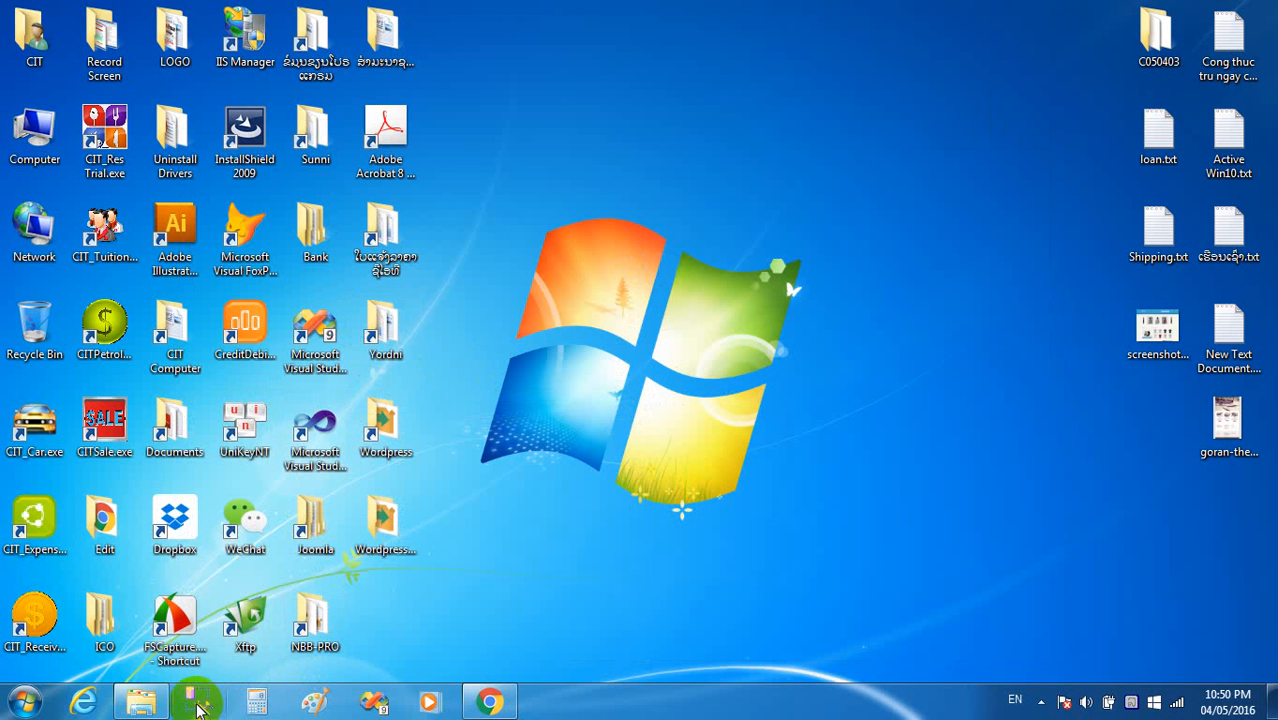
pyautogui.click(24, 703)
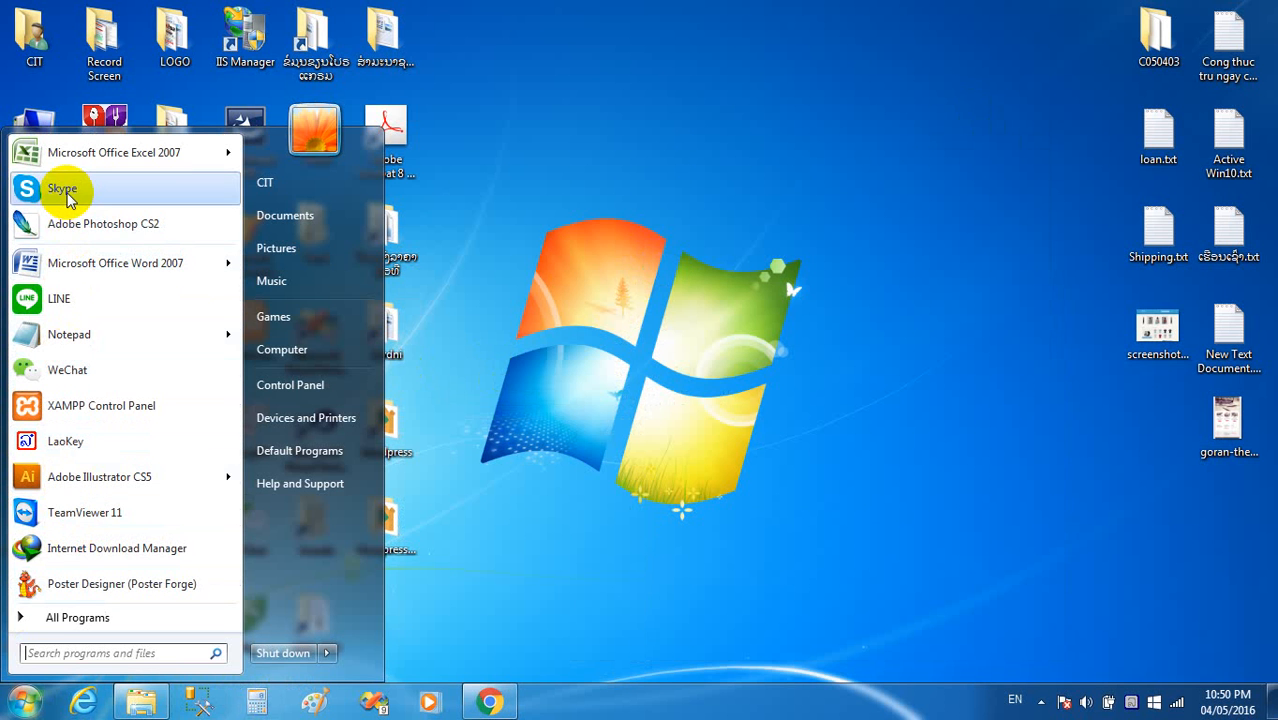
pyautogui.click(505, 703)
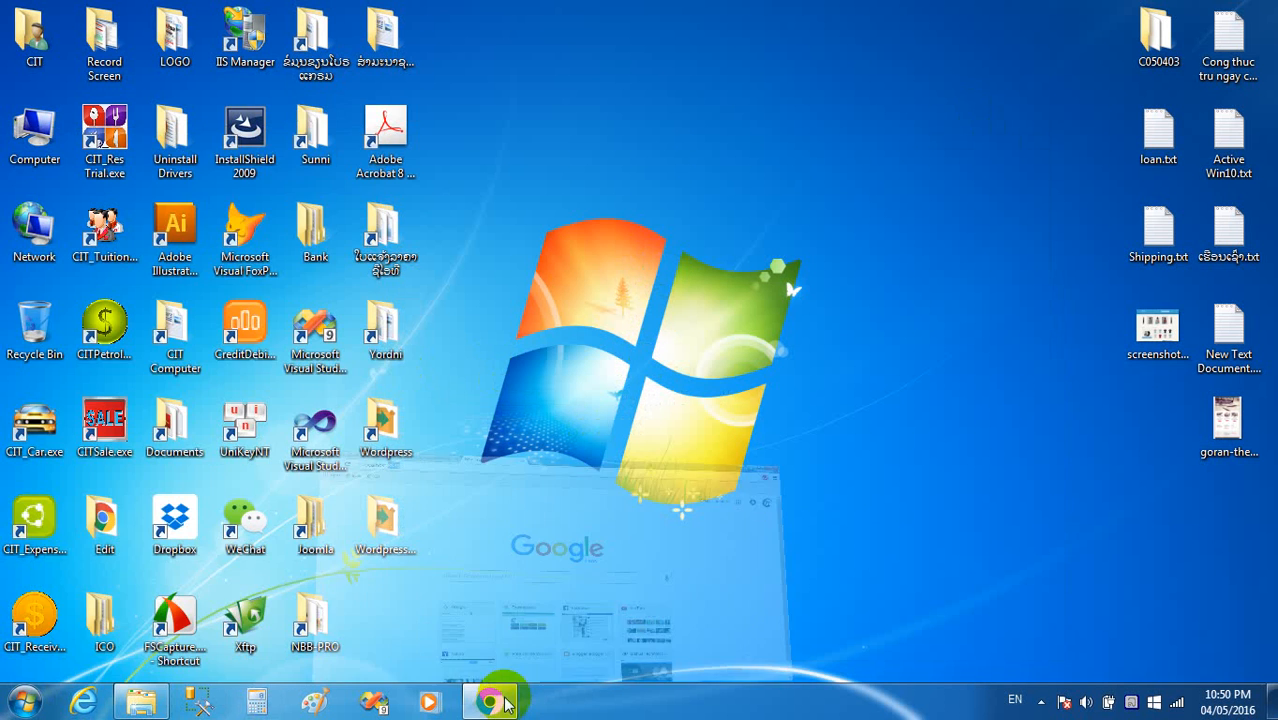
# Load localhost:8888/testwordpress, get a 404 Object not found, then reopen the htdocs folder.
pyautogui.click(216, 40)
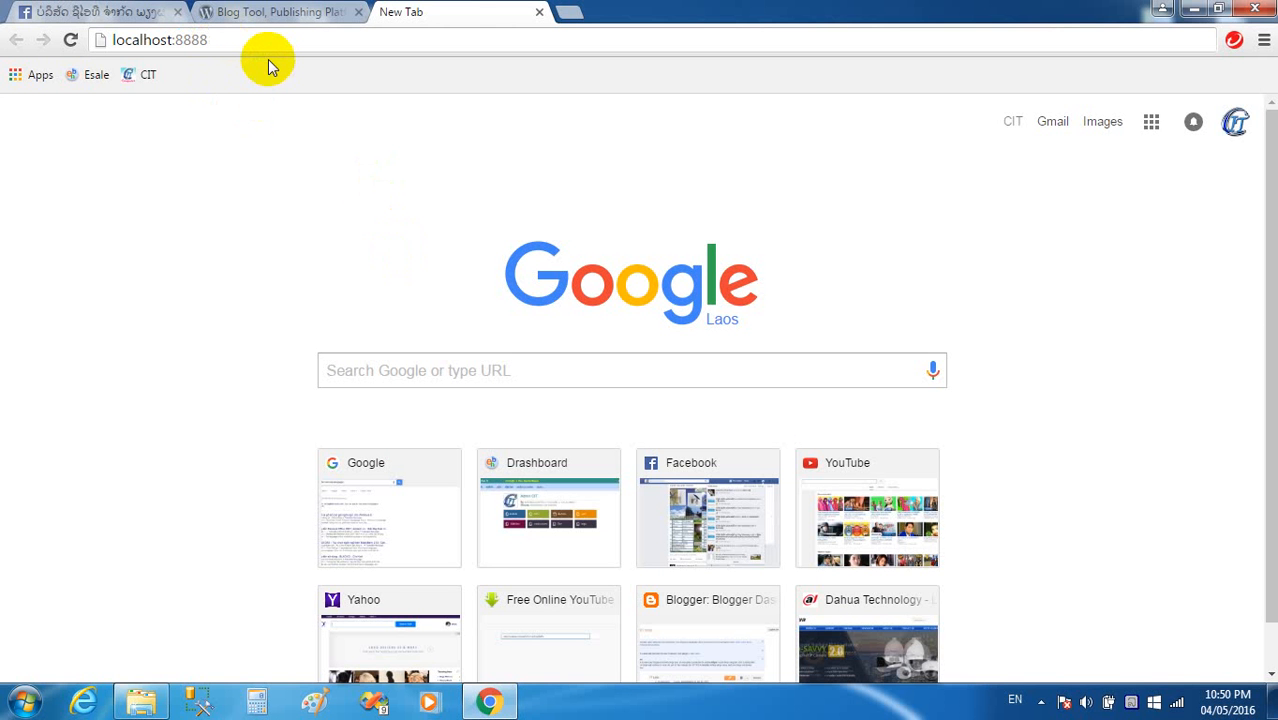
pyautogui.write('/t')
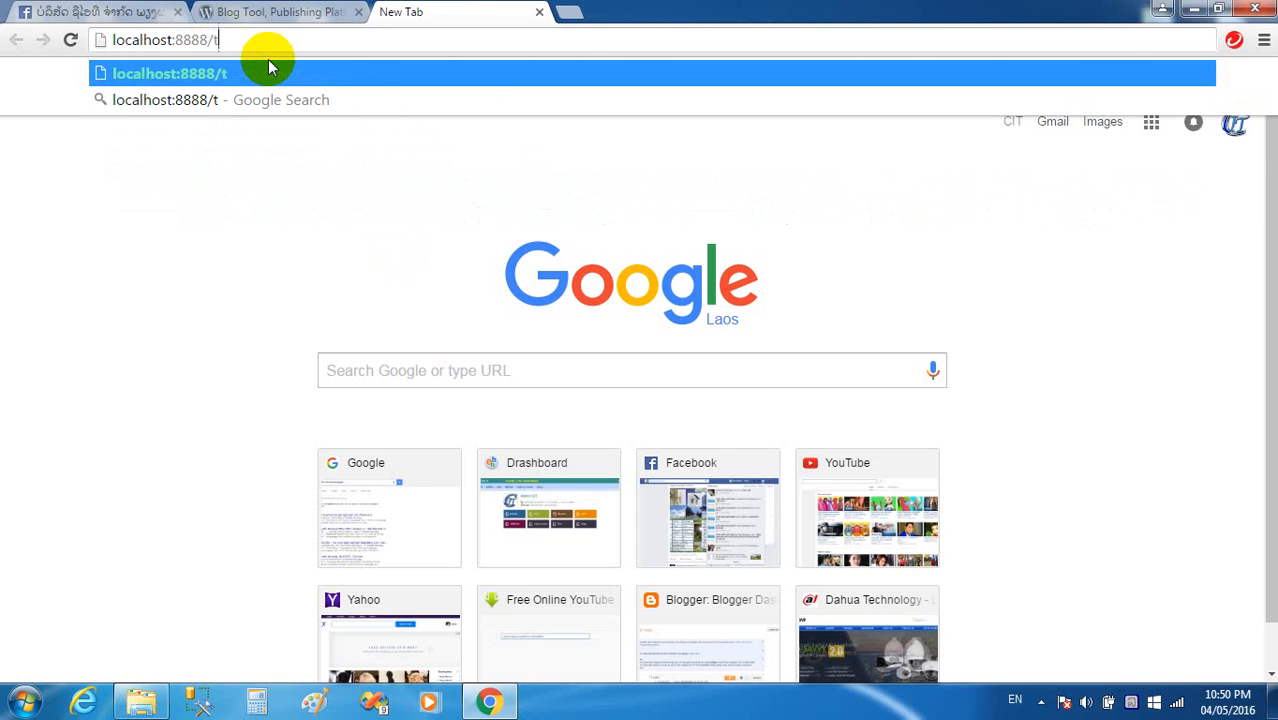
pyautogui.write('estworp')
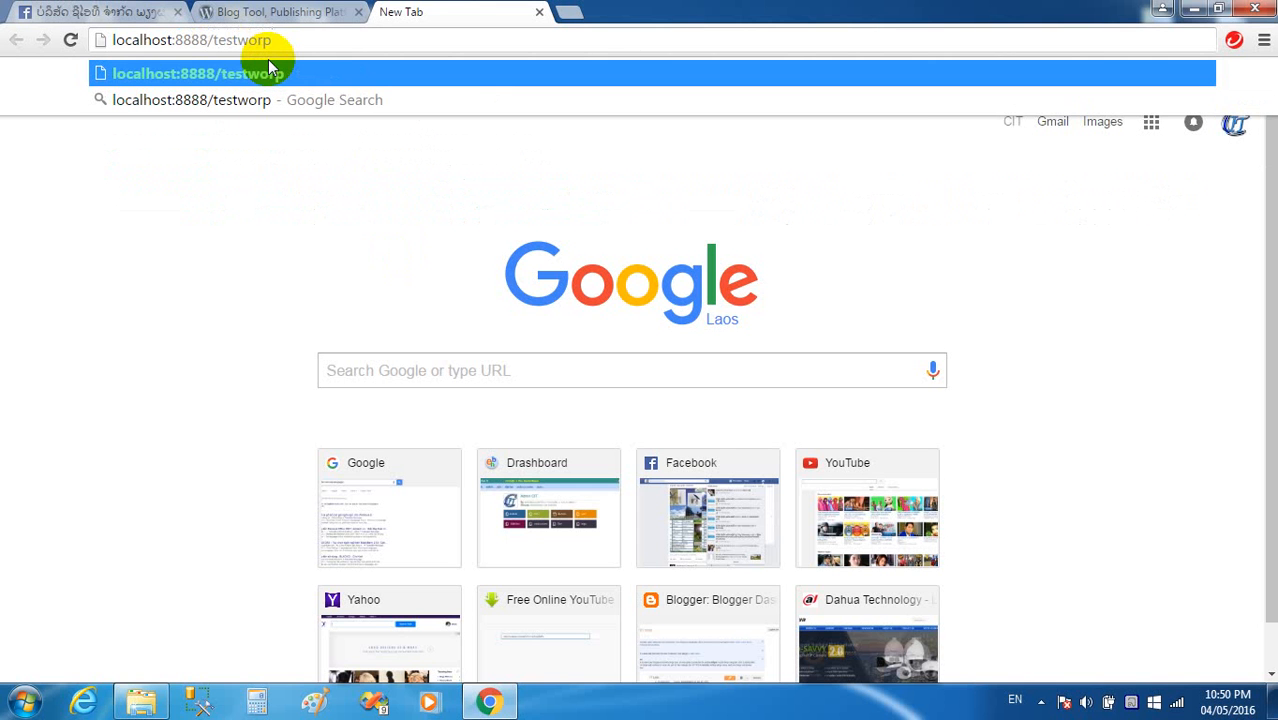
pyautogui.press('BackSpace')
pyautogui.write('dp')
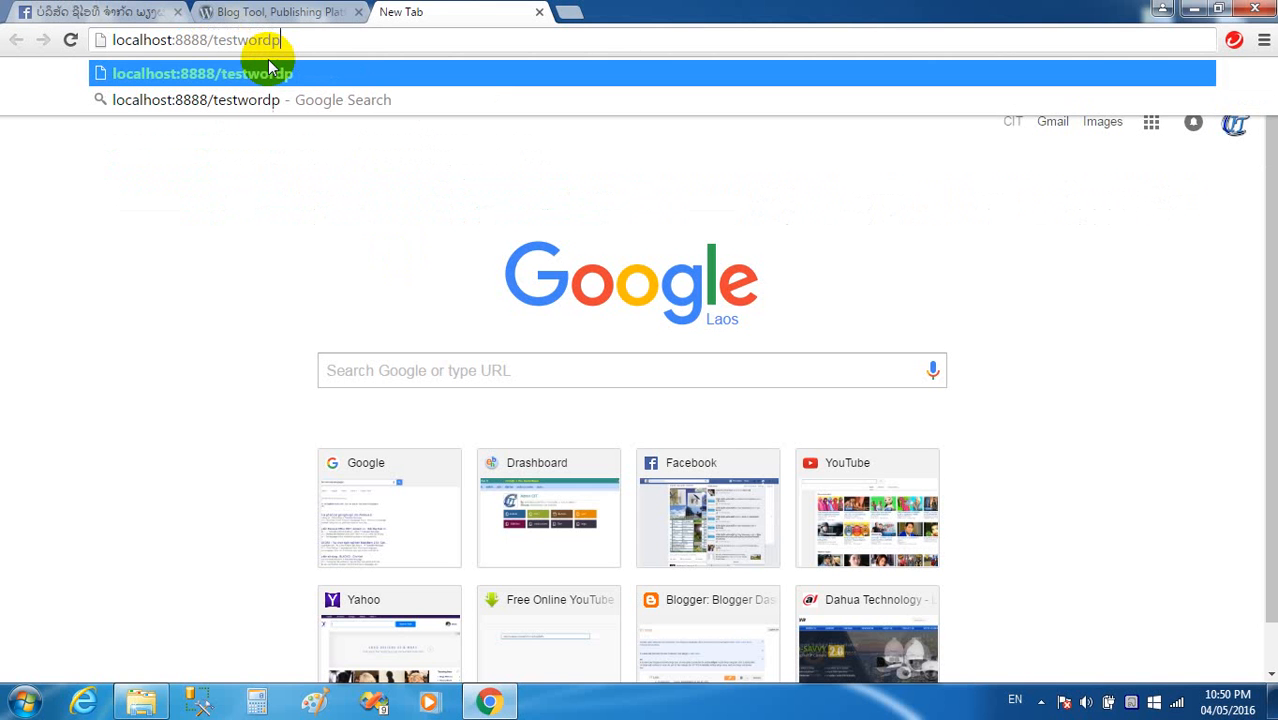
pyautogui.write('ress')
pyautogui.press('Return')
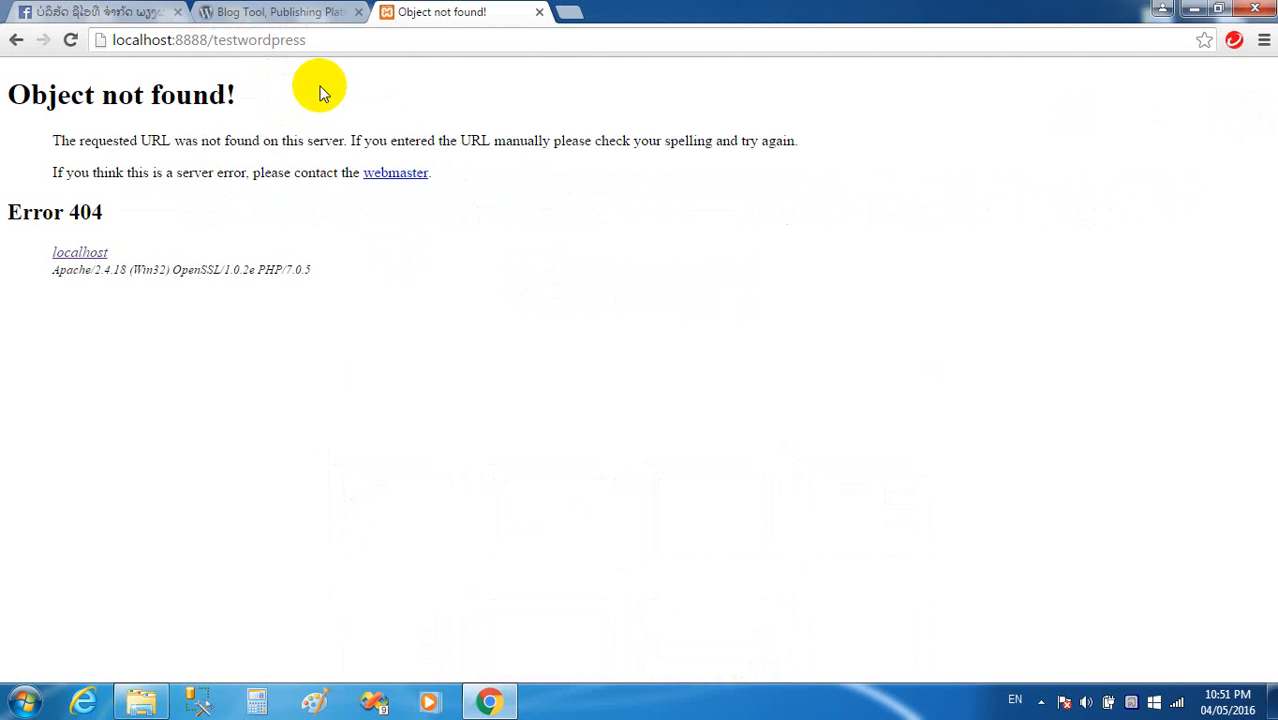
pyautogui.click(347, 41)
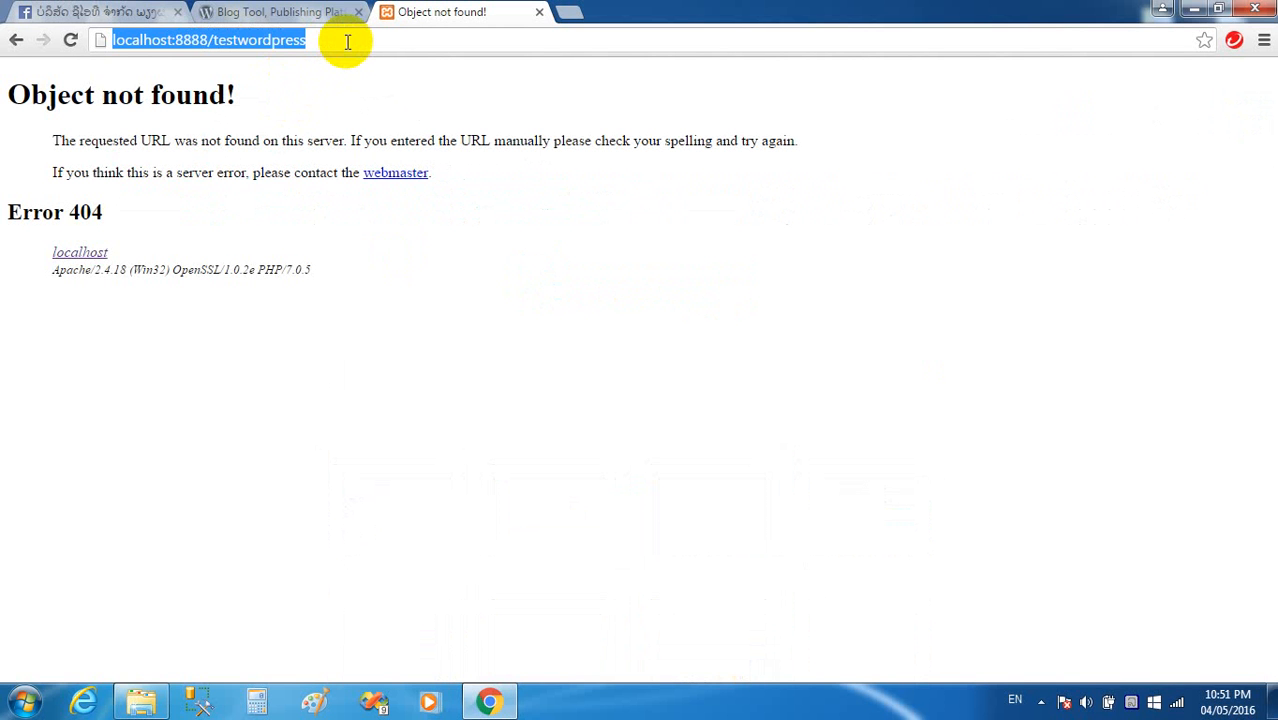
pyautogui.click(143, 700)
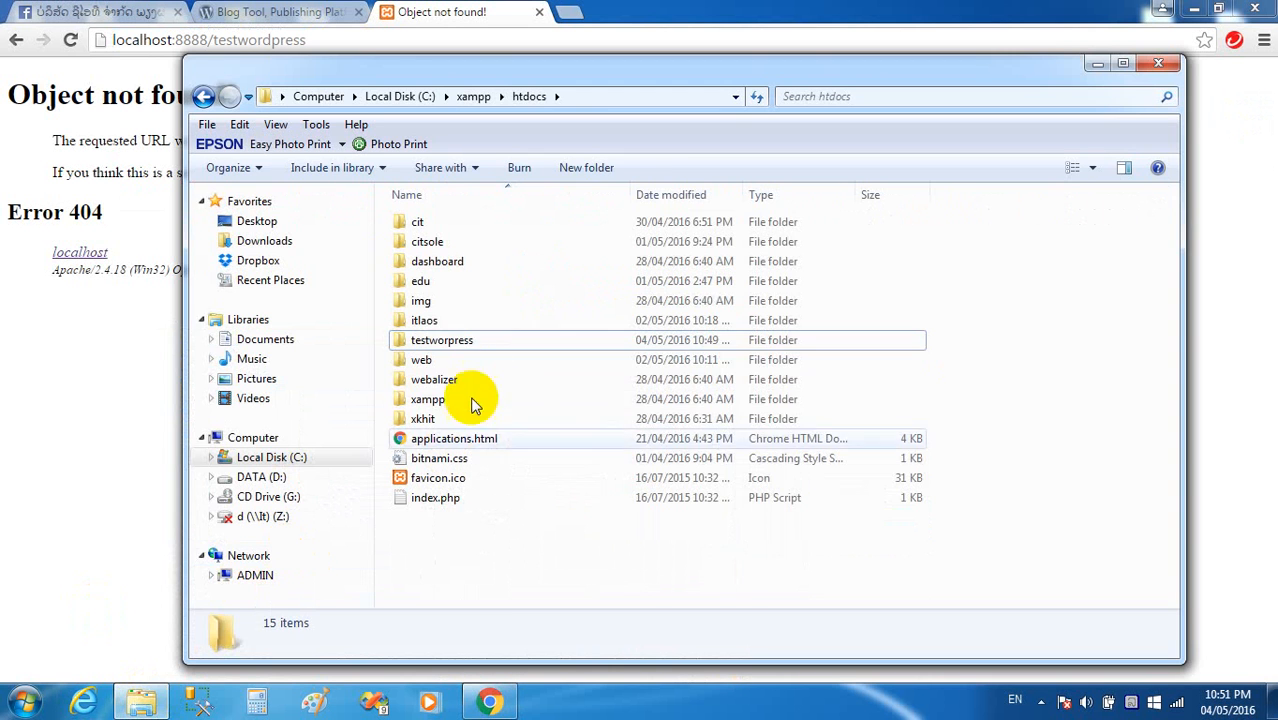
# Insert the missing 'd' to rename testworpress to testwordpress, then close Explorer.
pyautogui.click(453, 342)
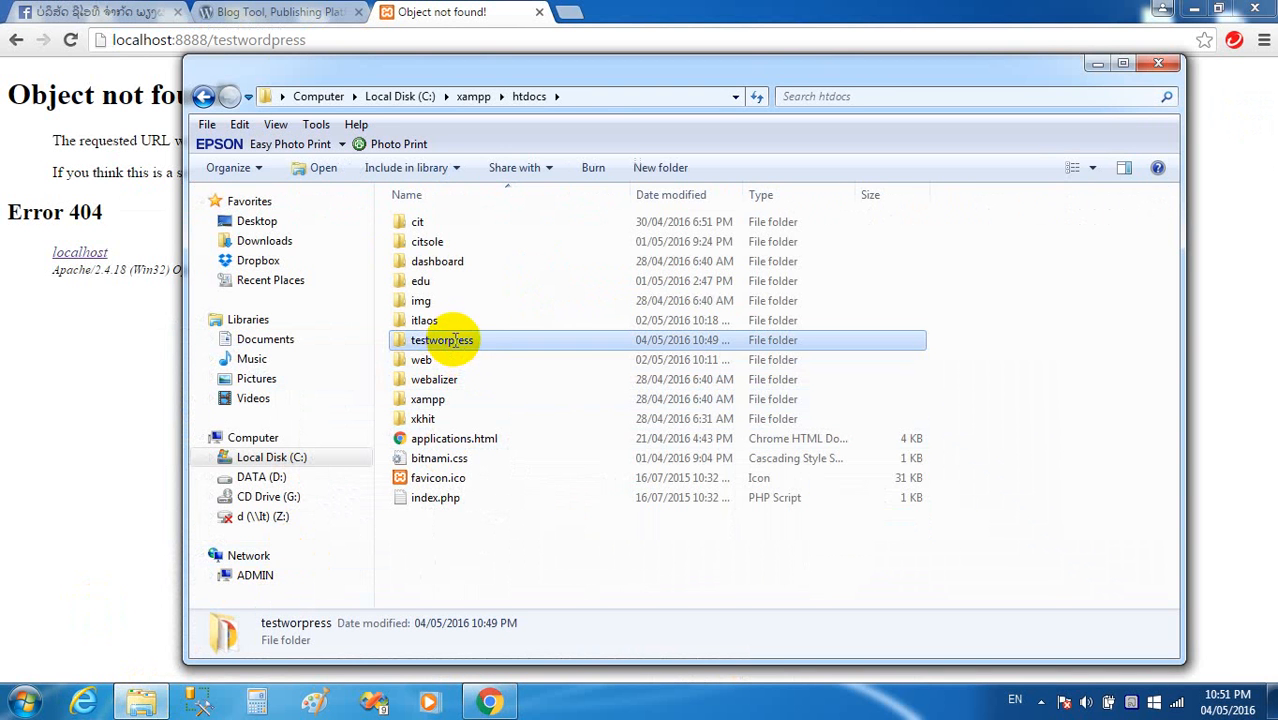
pyautogui.click(455, 341)
pyautogui.click(449, 341)
pyautogui.write('d')
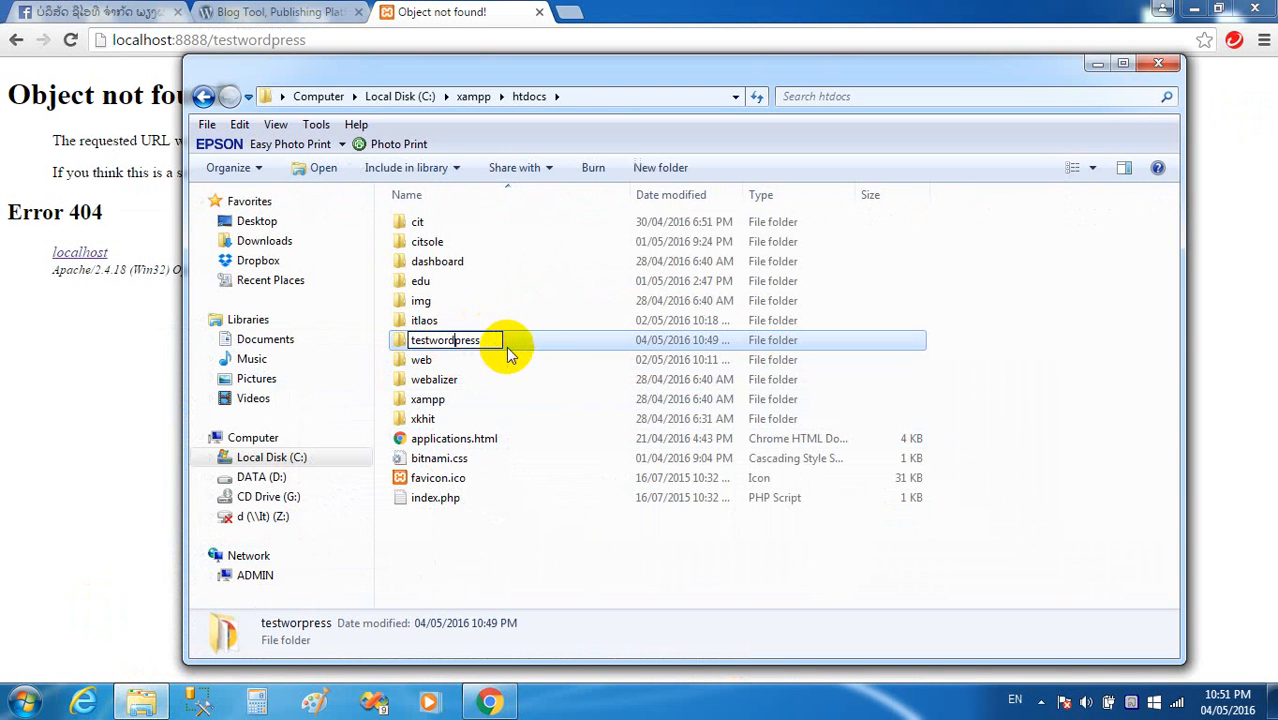
pyautogui.press('Return')
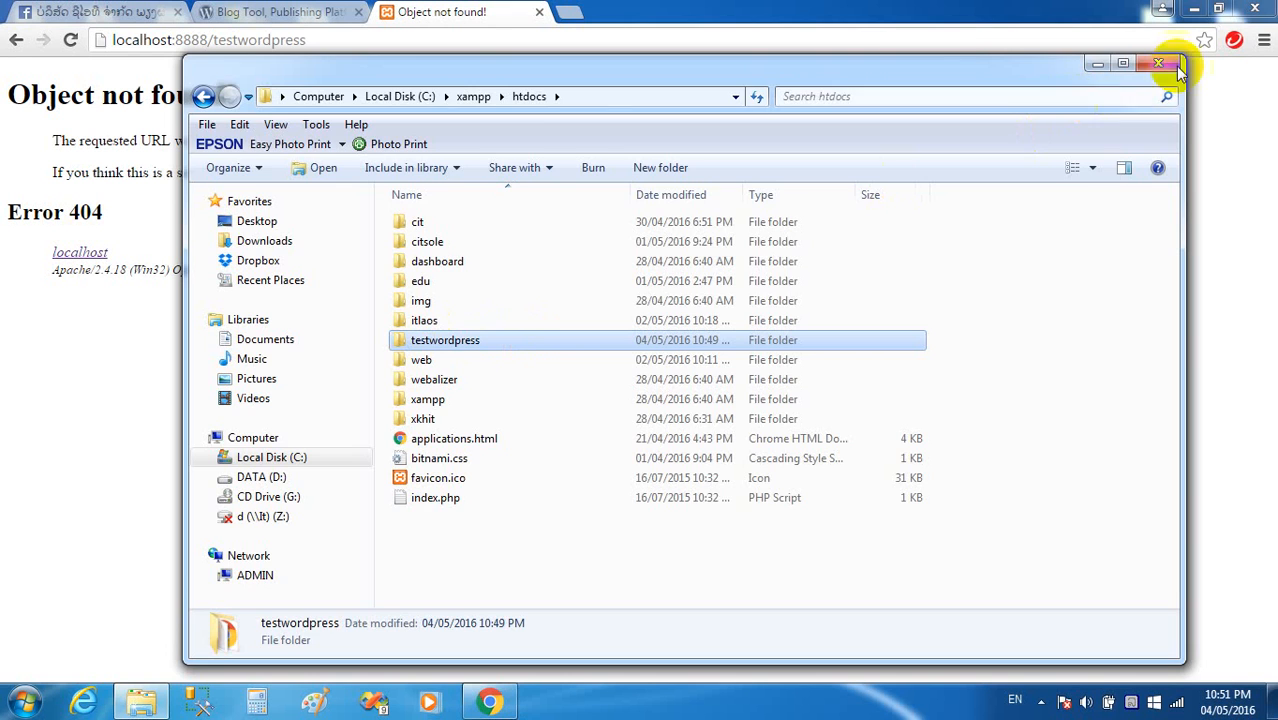
pyautogui.click(622, 45)
pyautogui.click(367, 45)
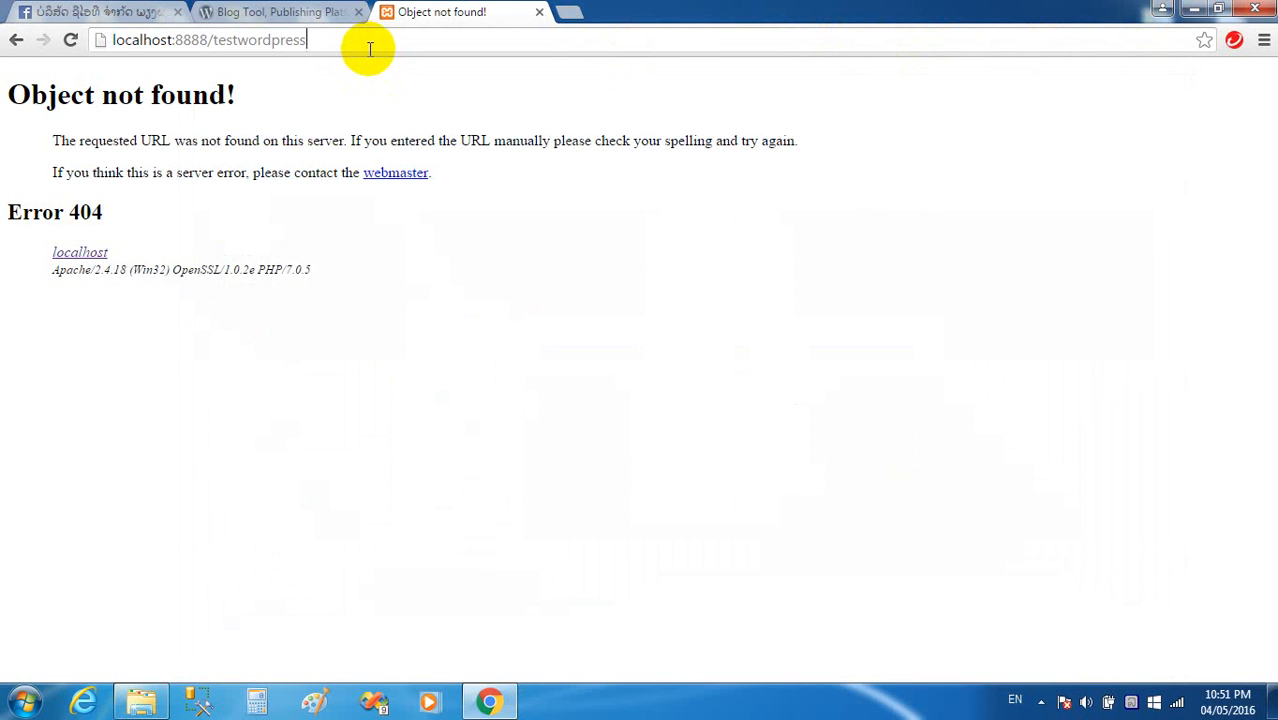
# Reload localhost:8888/testwordpress to reach the setup-config.php welcome page, then open a new tab.
pyautogui.press('Return')
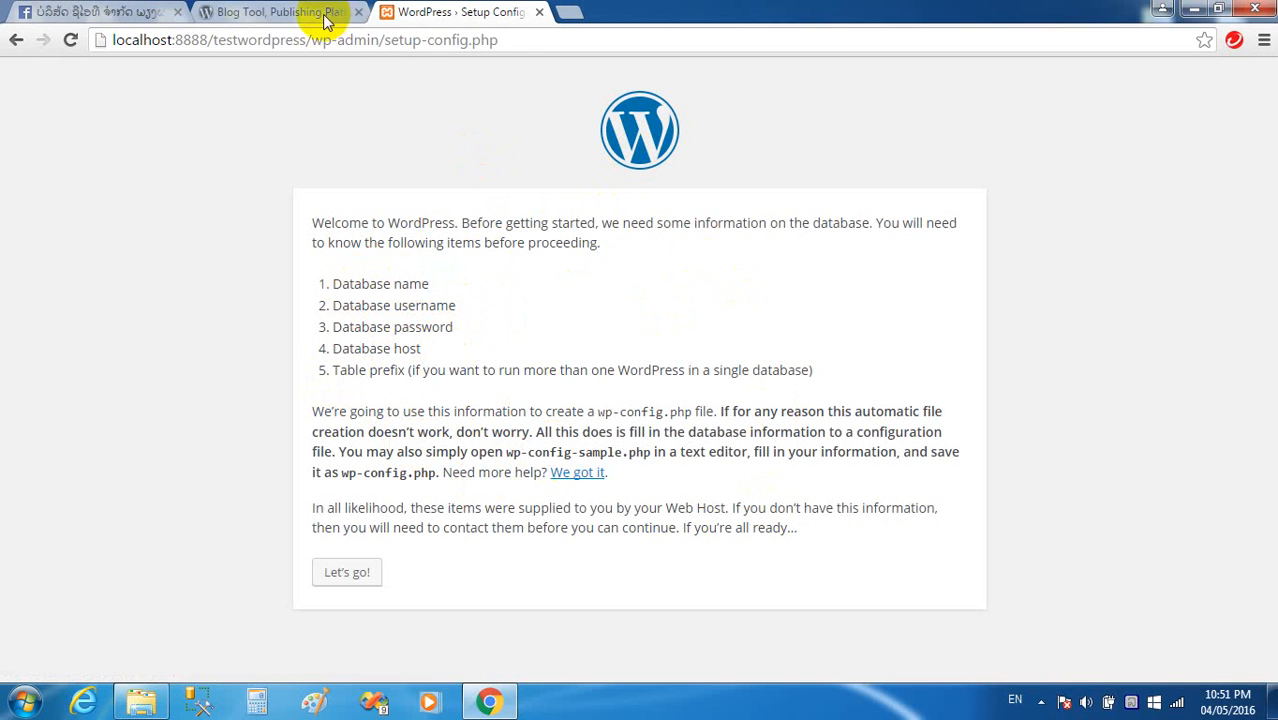
pyautogui.click(505, 40)
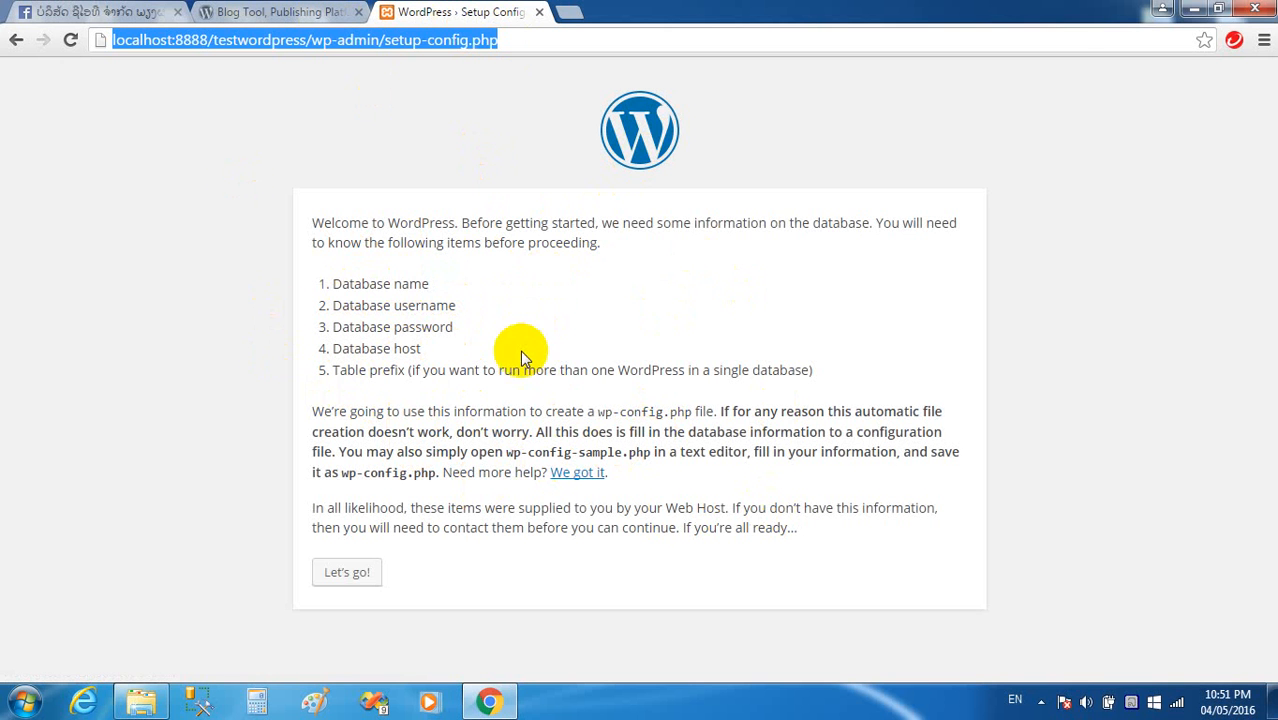
pyautogui.click(505, 330)
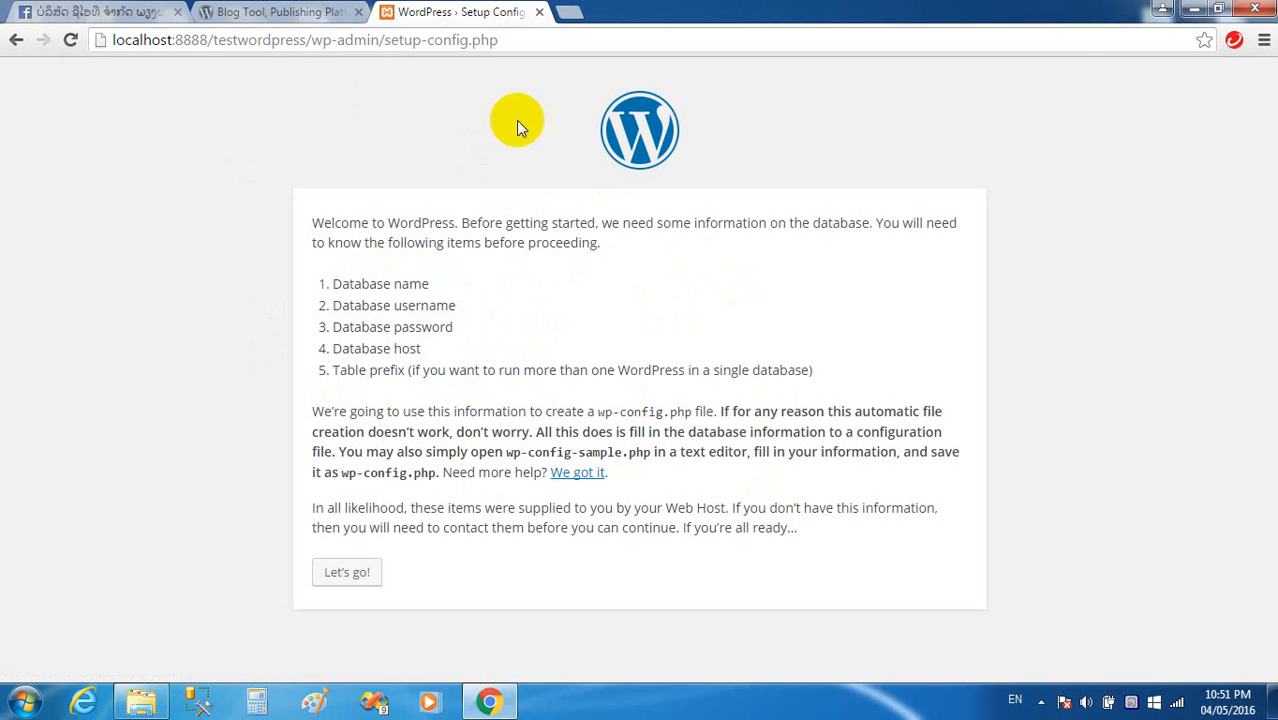
pyautogui.click(563, 12)
# Go to localhost:8888/phpmyadmin in the new tab.
pyautogui.write('lo')
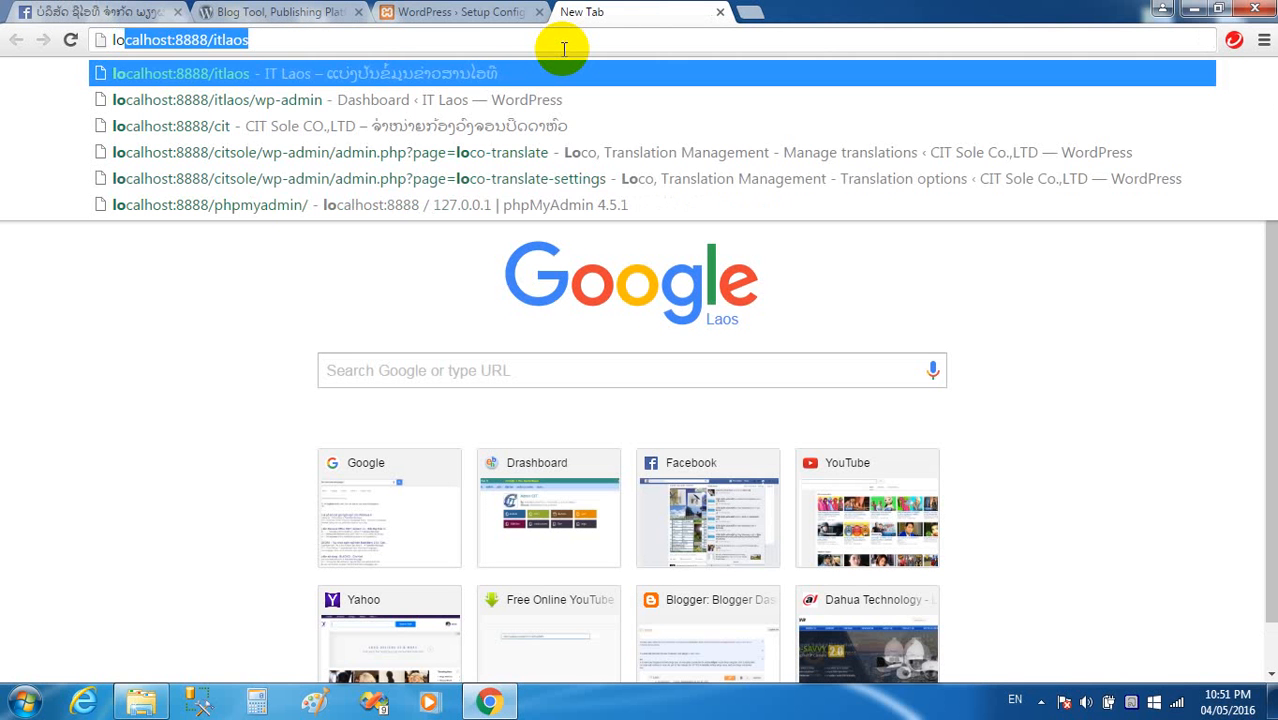
pyautogui.press('Right')
pyautogui.press('BackSpace')
pyautogui.press('BackSpace')
pyautogui.press('BackSpace')
pyautogui.press('BackSpace')
pyautogui.press('BackSpace')
pyautogui.press('BackSpace')
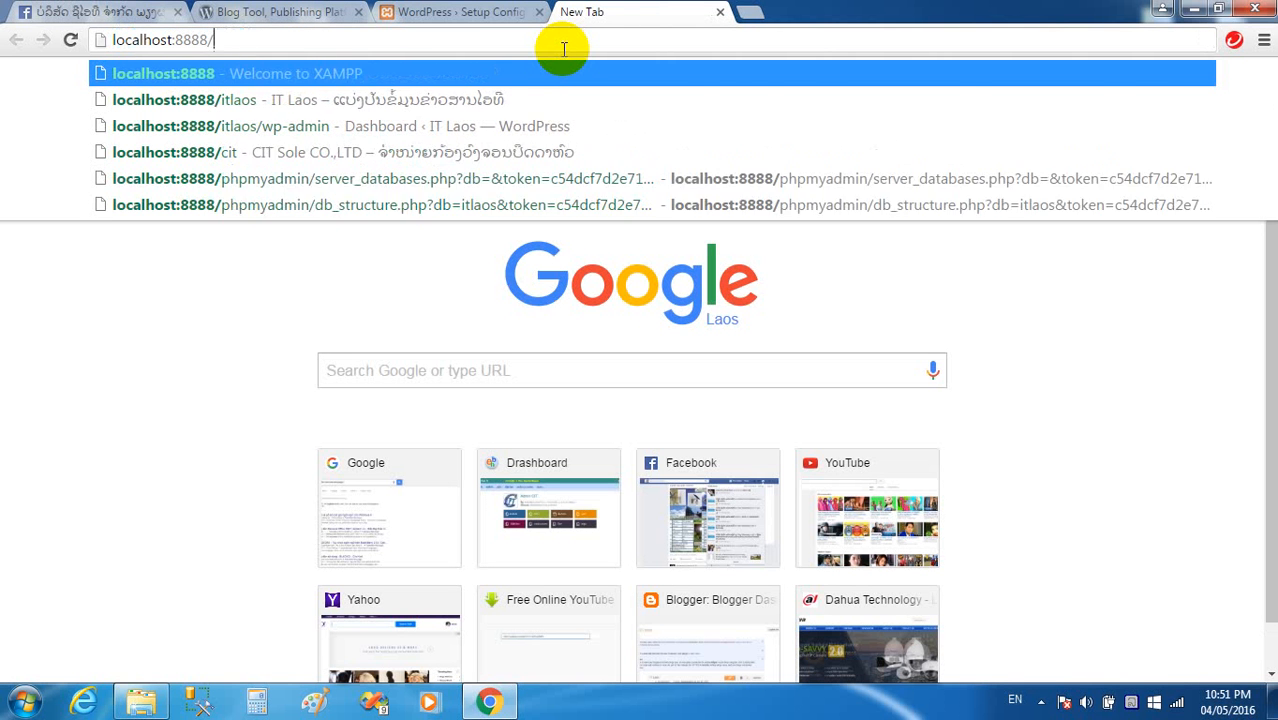
pyautogui.write('phpmyadmin/')
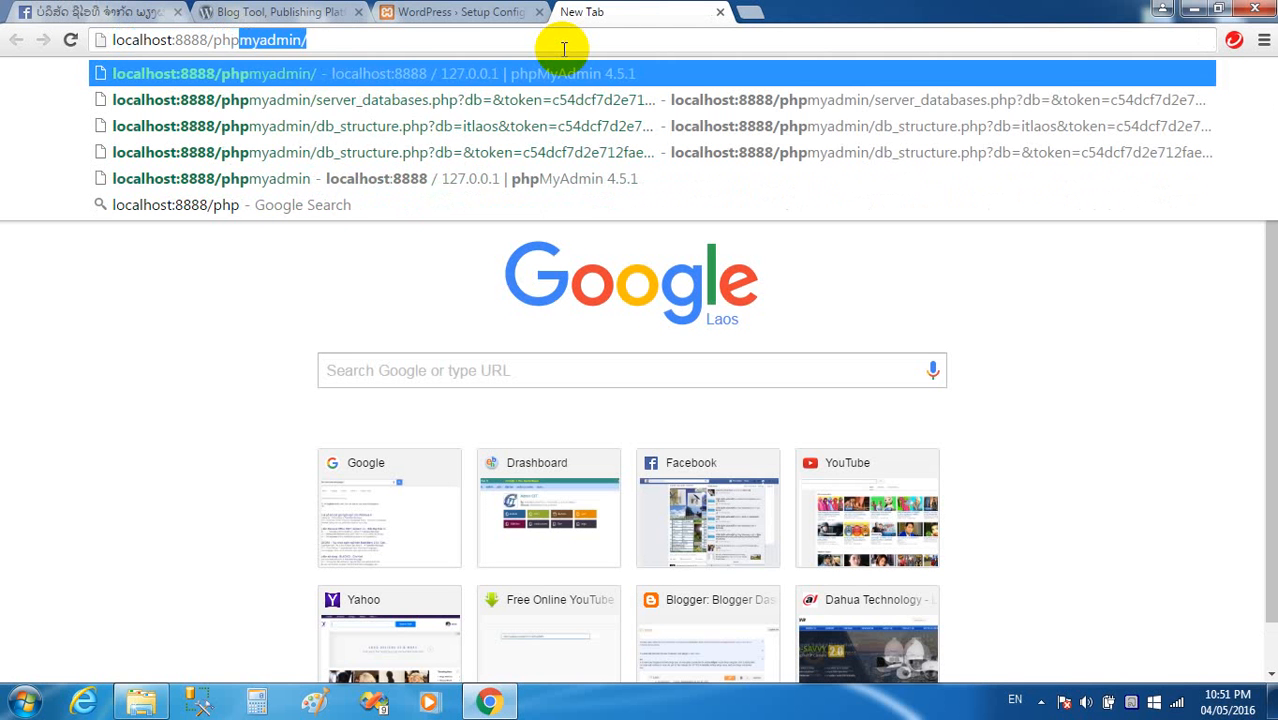
pyautogui.press('Return')
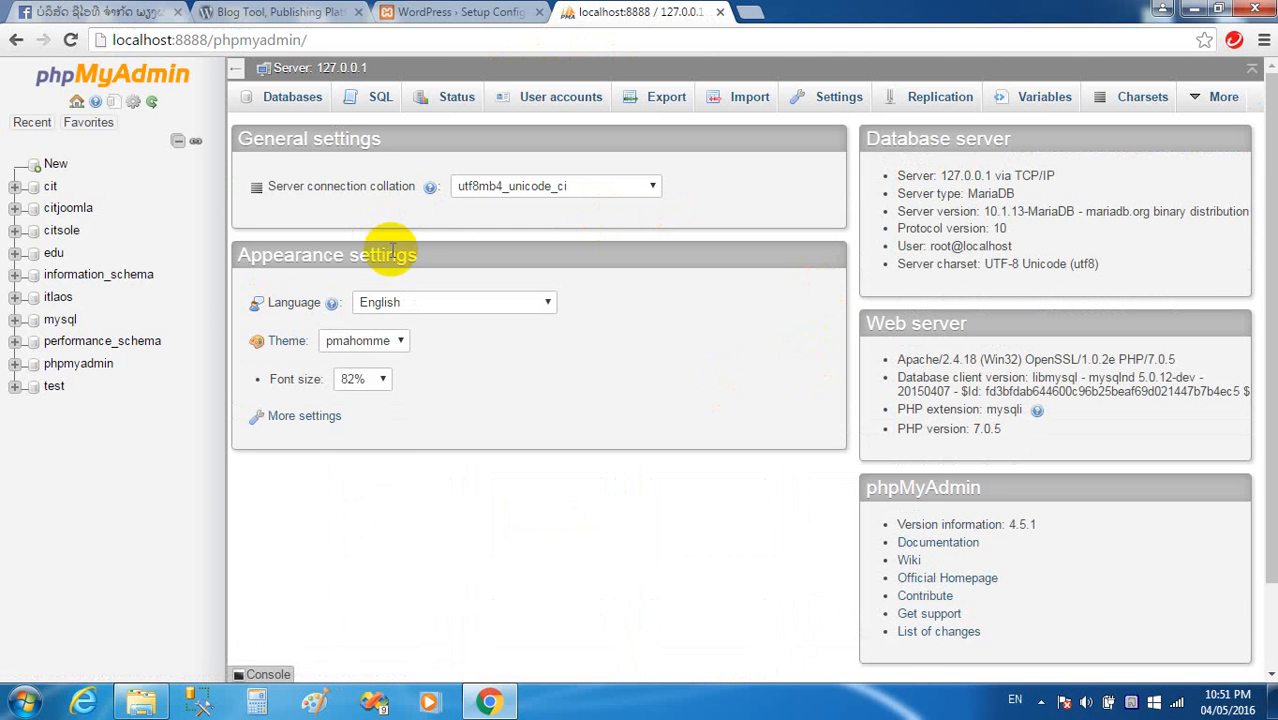
# Create database testwp with utf8_unicode_ci collation, then close the phpMyAdmin tab.
pyautogui.click(305, 105)
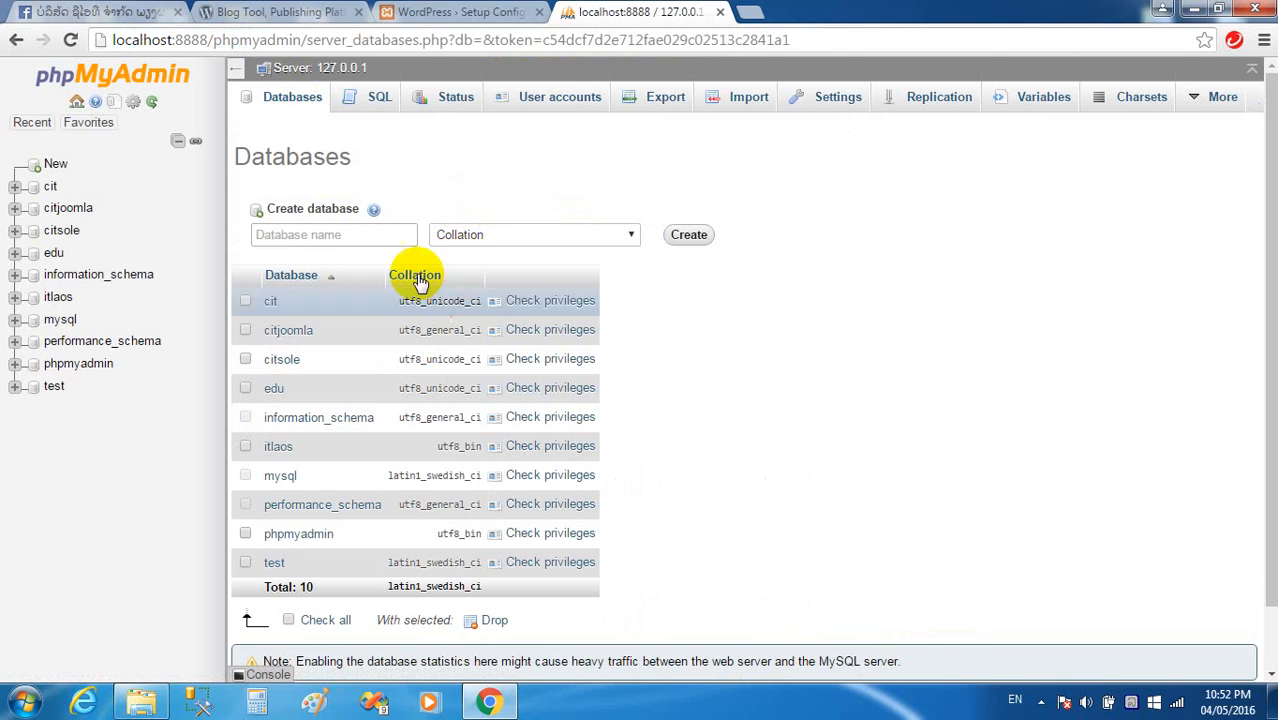
pyautogui.click(316, 232)
pyautogui.write('testwp')
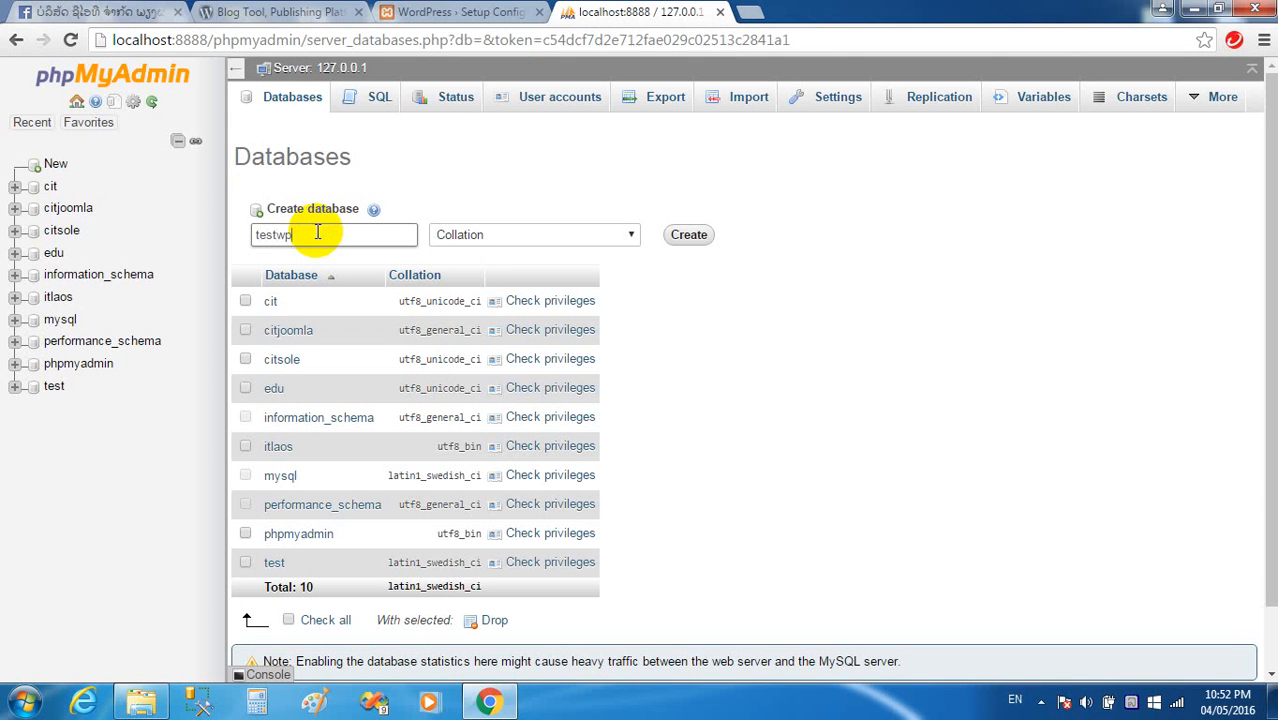
pyautogui.click(508, 232)
pyautogui.moveTo(630, 274); pyautogui.dragTo(633, 514)
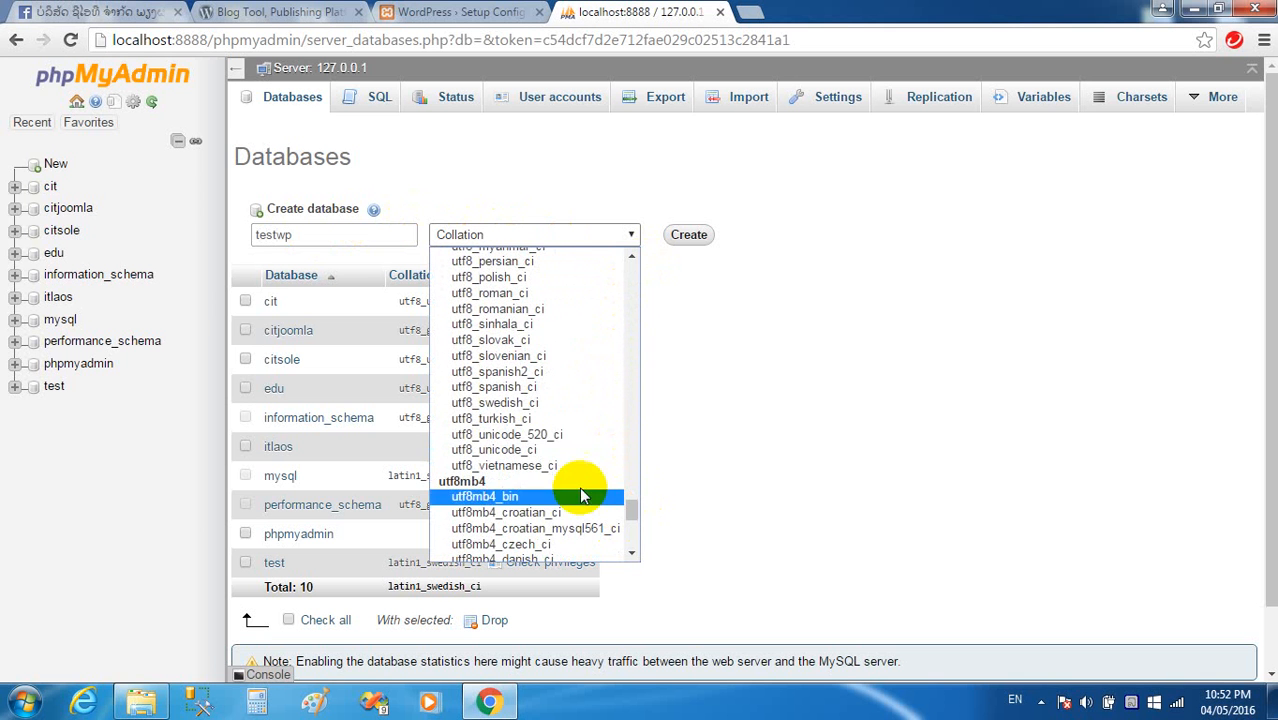
pyautogui.click(526, 452)
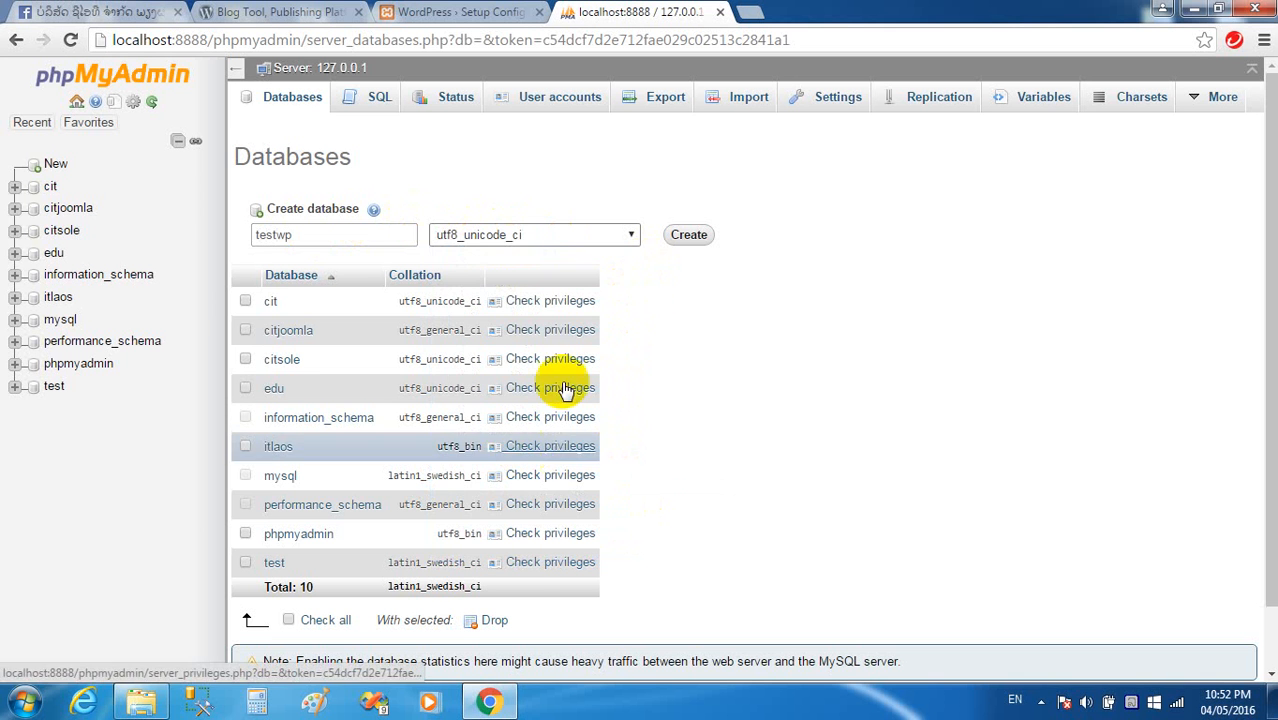
pyautogui.click(689, 238)
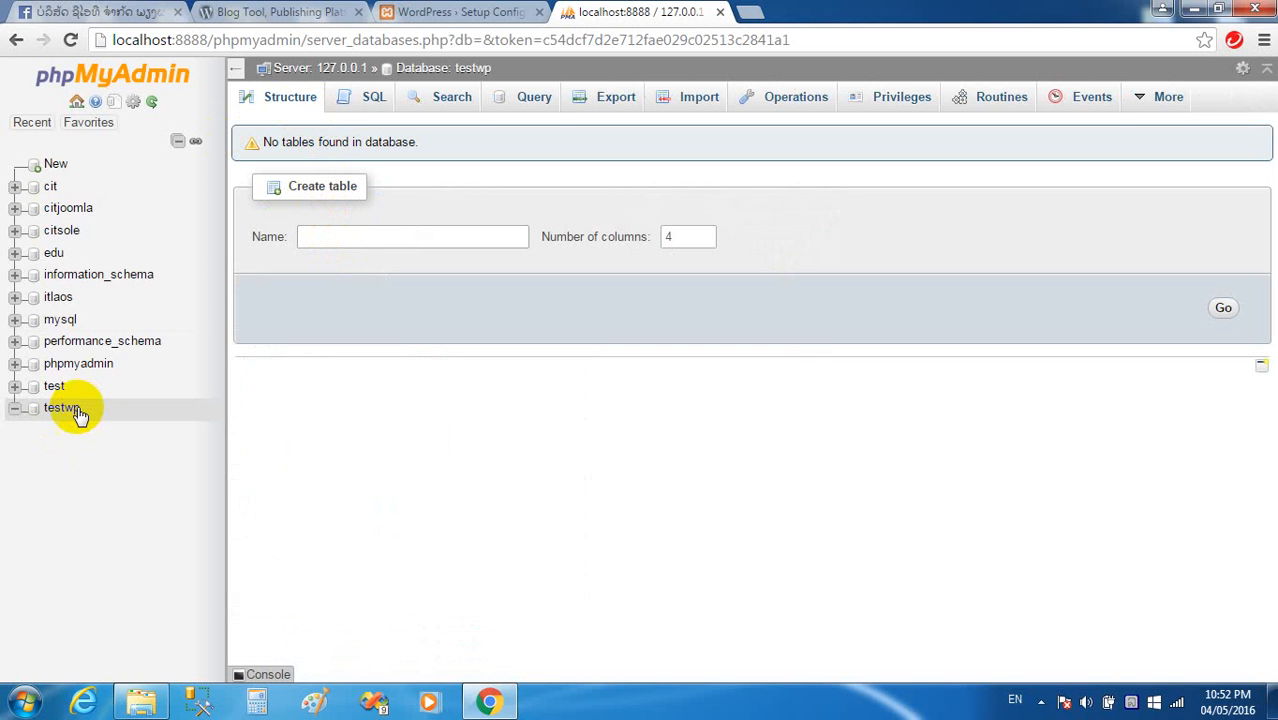
pyautogui.click(720, 13)
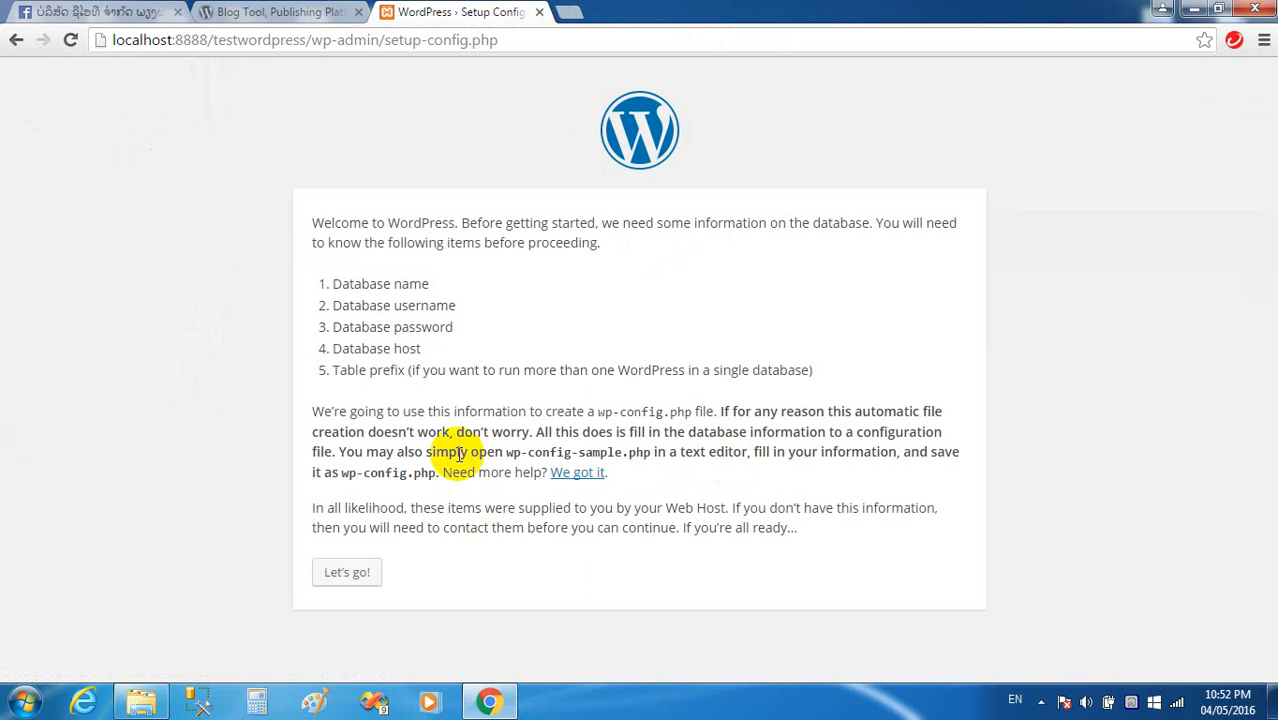
# Connect to database testwp as user root with a blank password on localhost, prefix wp_.
pyautogui.click(358, 582)
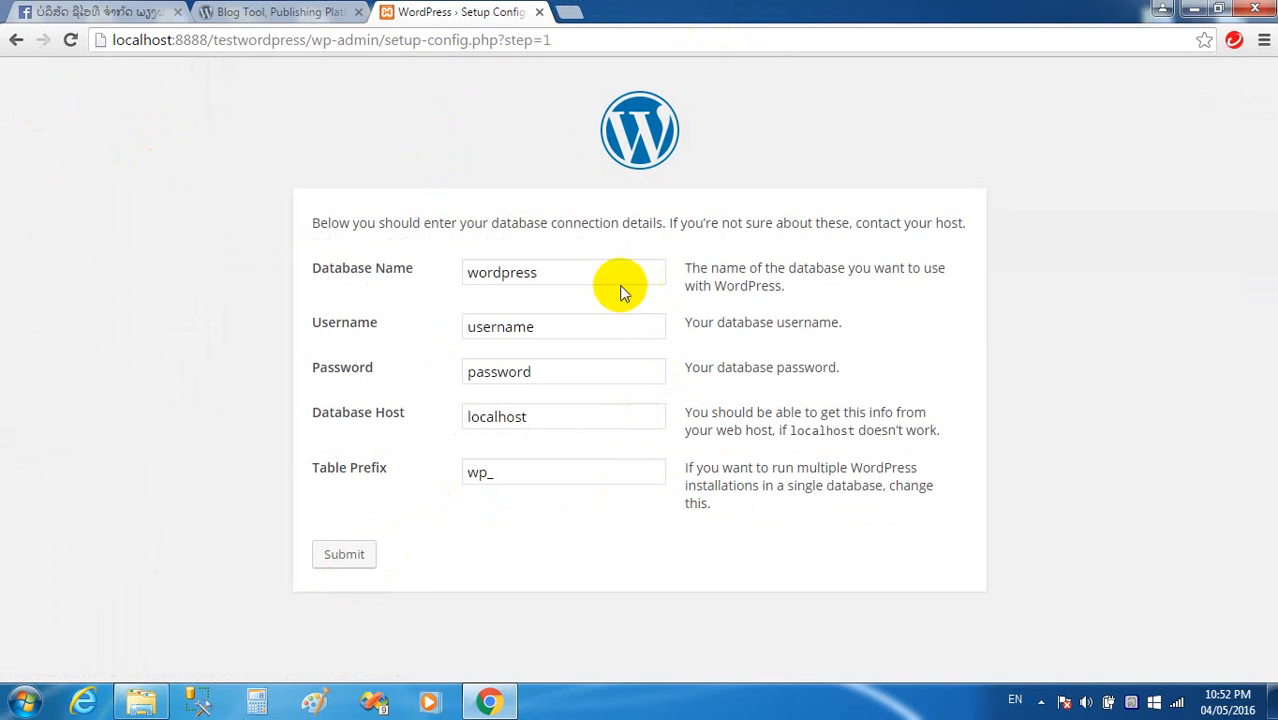
pyautogui.moveTo(590, 272); pyautogui.dragTo(348, 280)
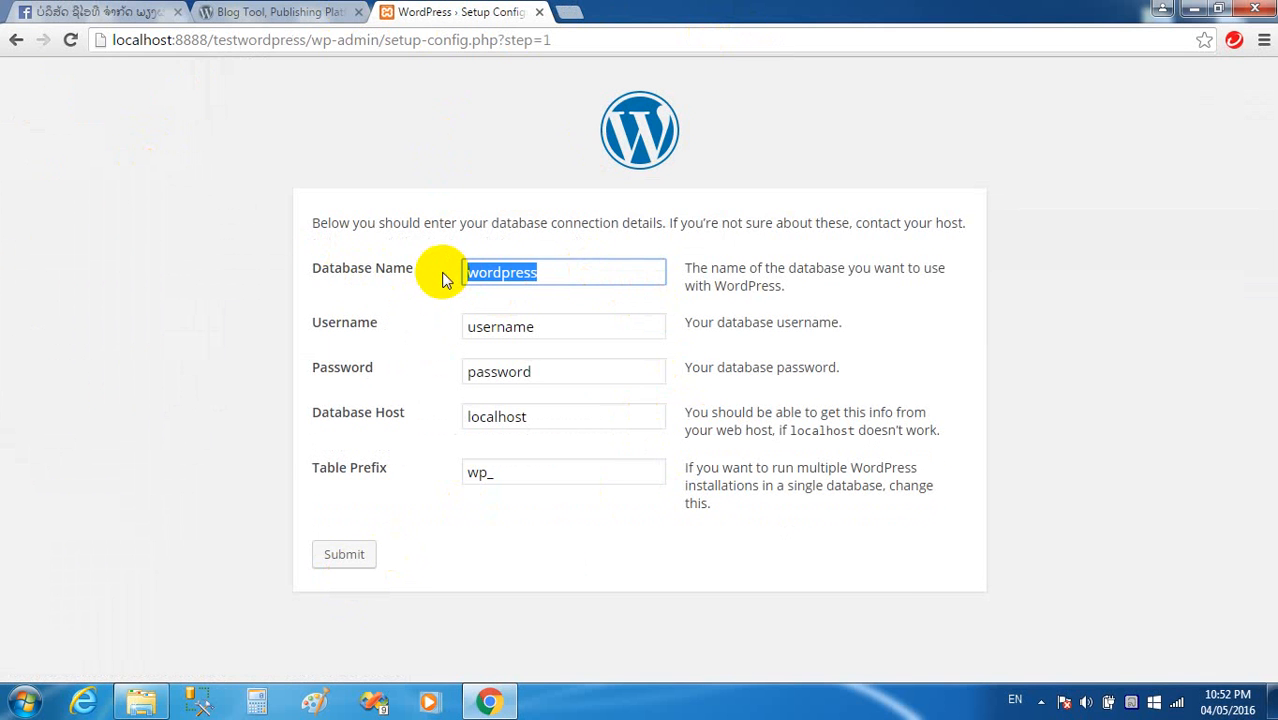
pyautogui.write('wp')
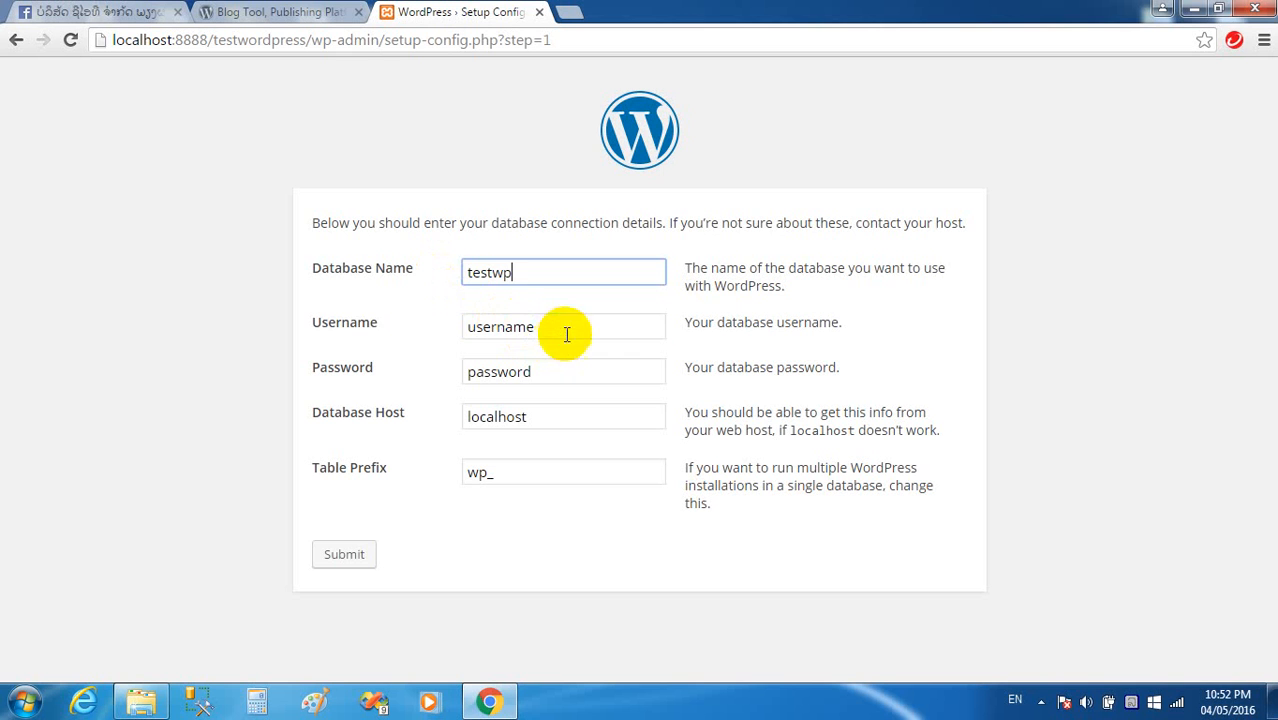
pyautogui.moveTo(562, 331); pyautogui.dragTo(354, 328)
pyautogui.write('ro')
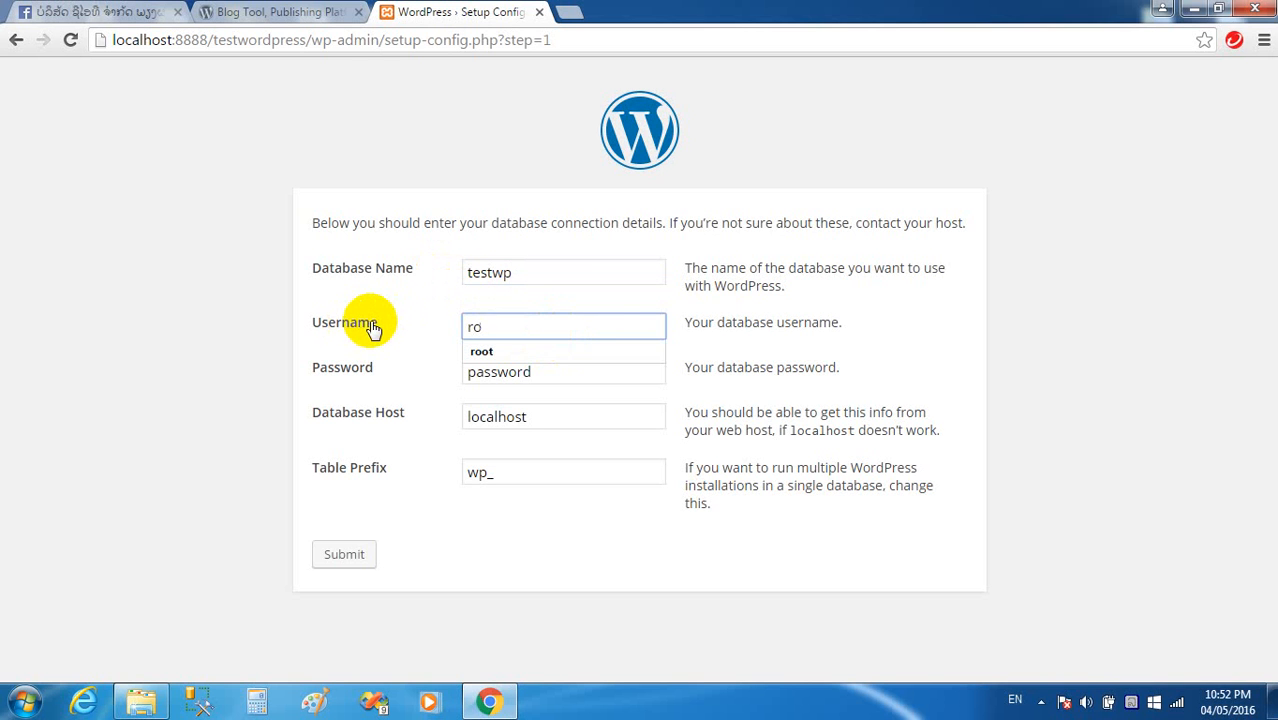
pyautogui.press('Down')
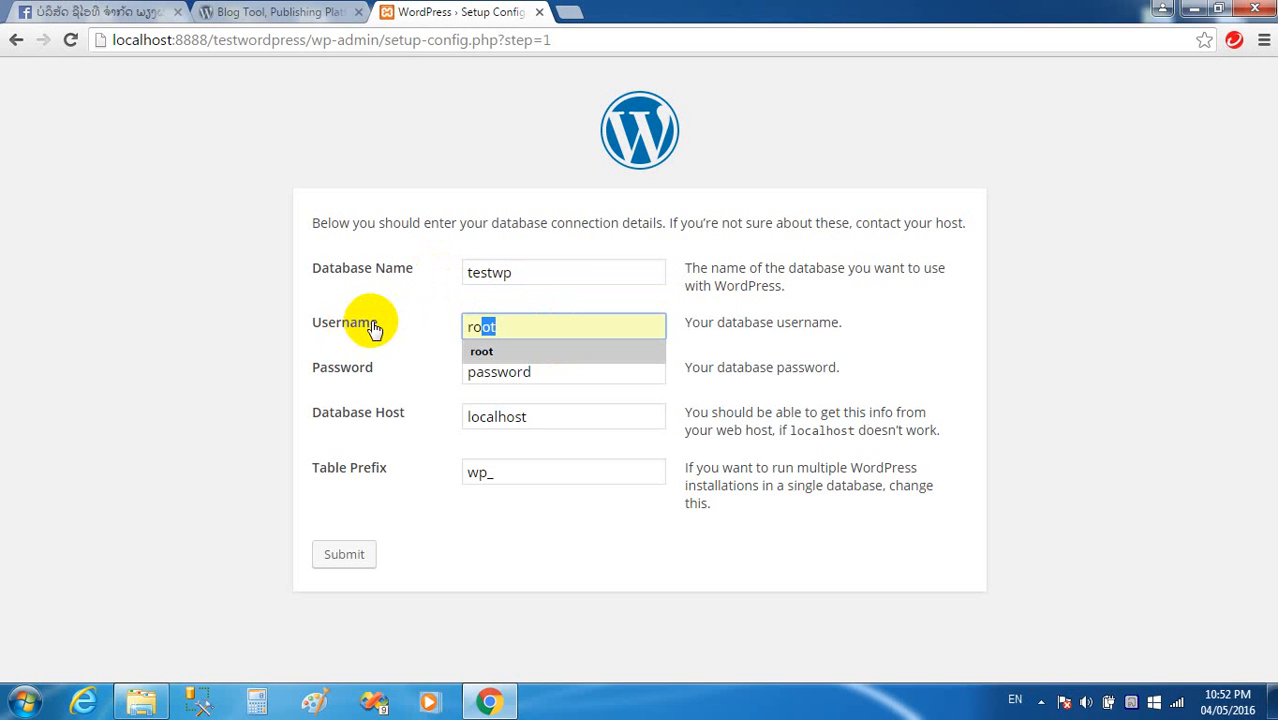
pyautogui.press('Tab')
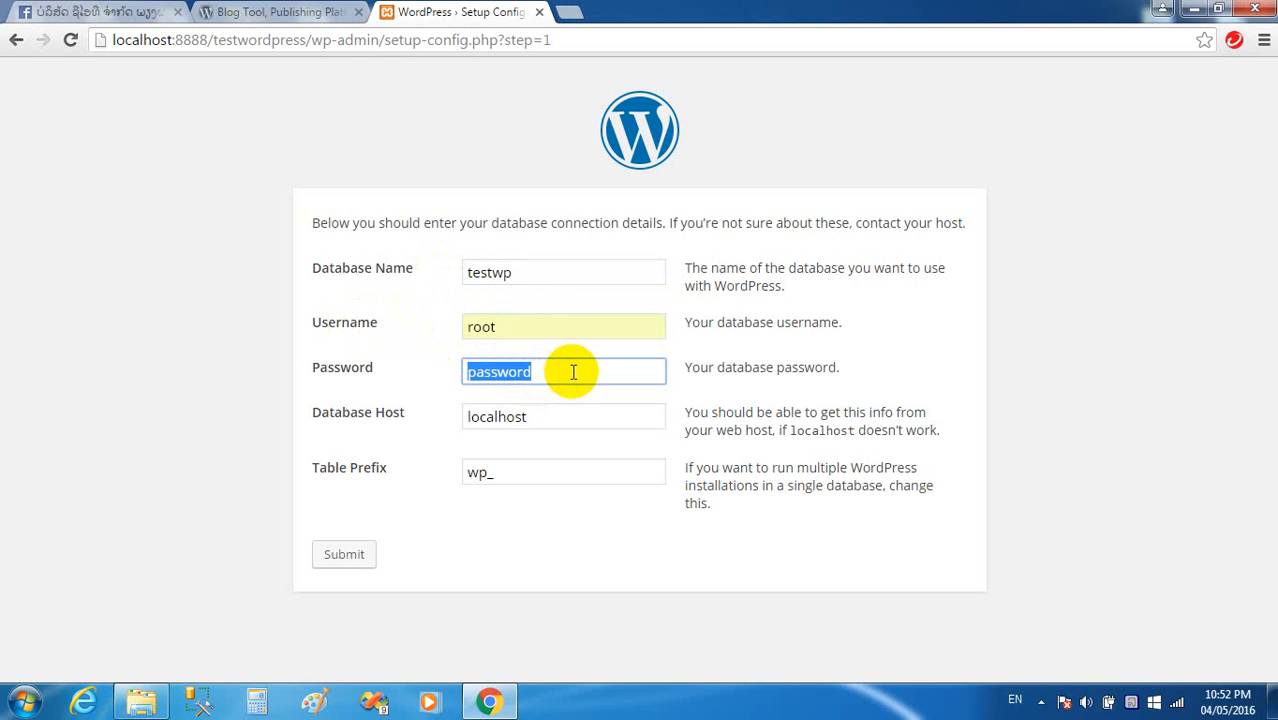
pyautogui.press('BackSpace')
pyautogui.click(562, 420)
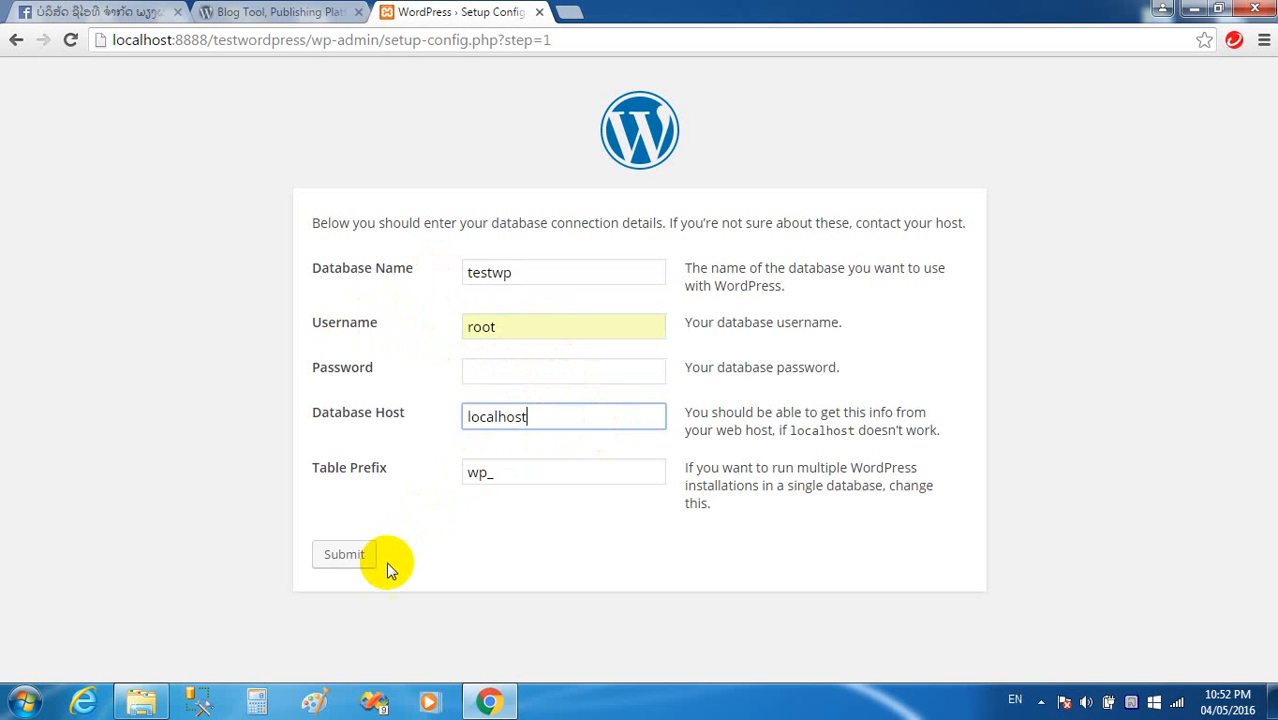
pyautogui.click(360, 562)
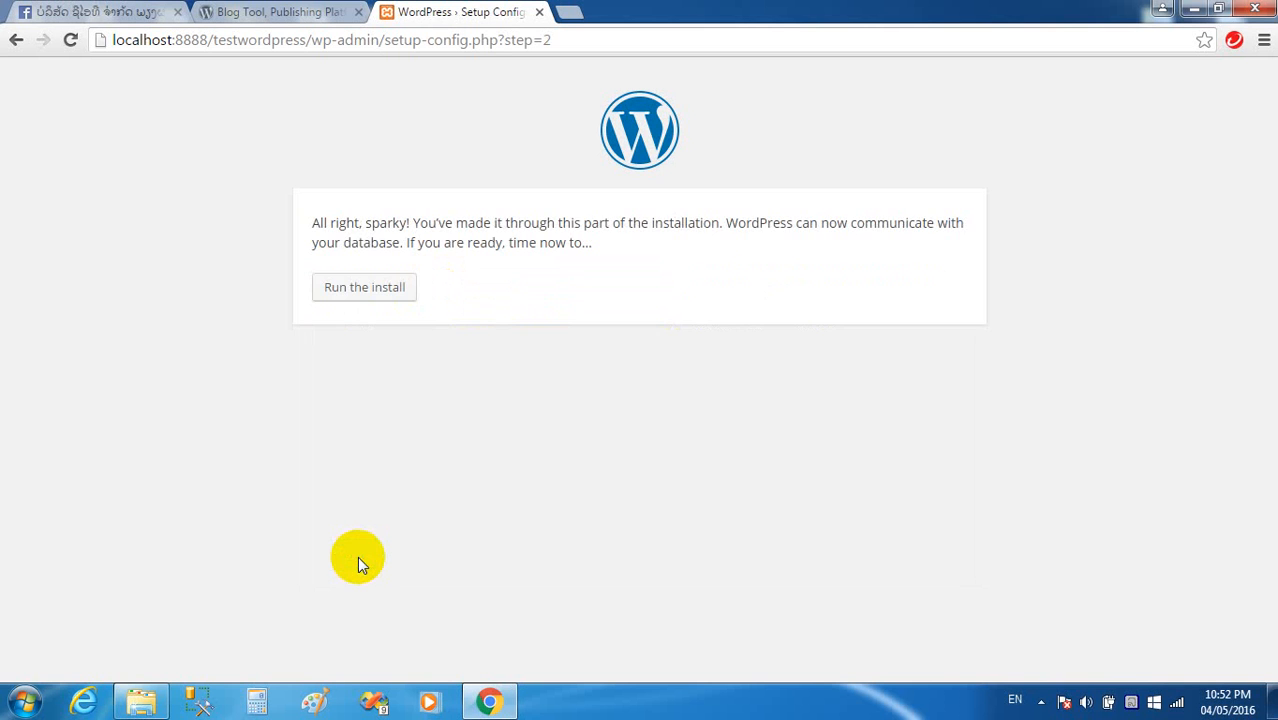
# Start the installation and enter the site title 'Test Wordpress 2016'.
pyautogui.click(376, 290)
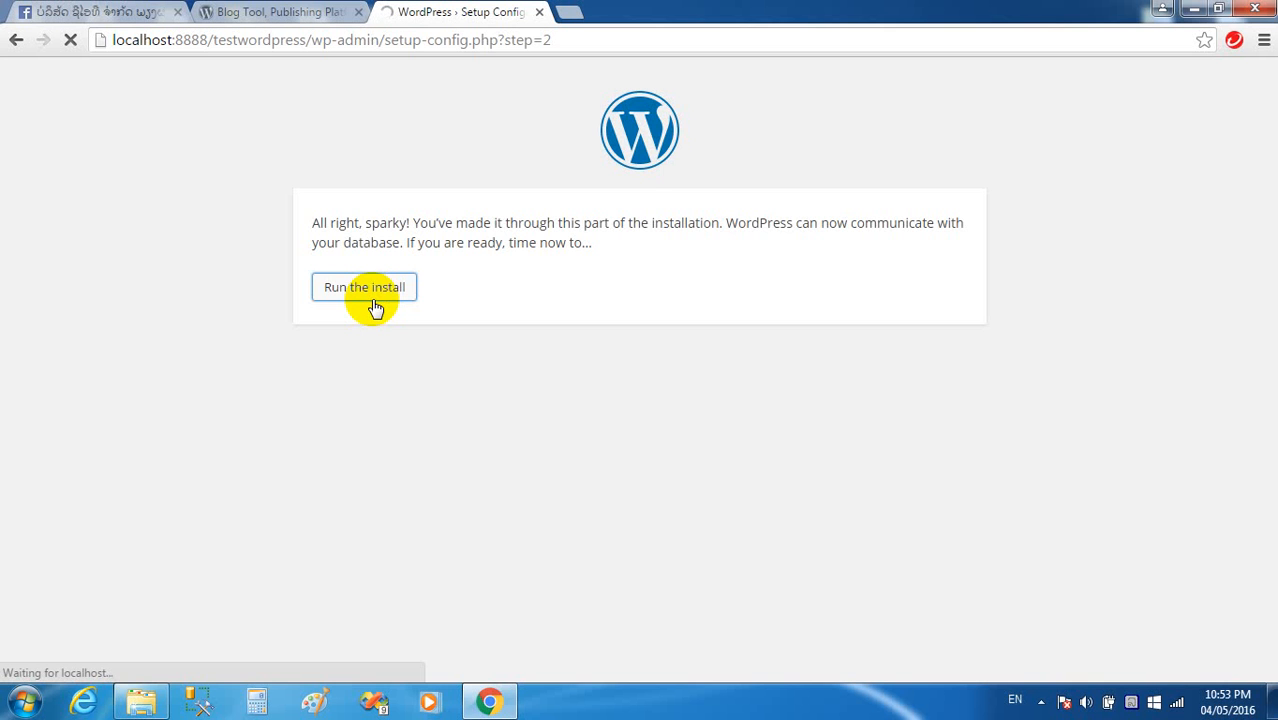
pyautogui.scroll(-2, 725, 378)
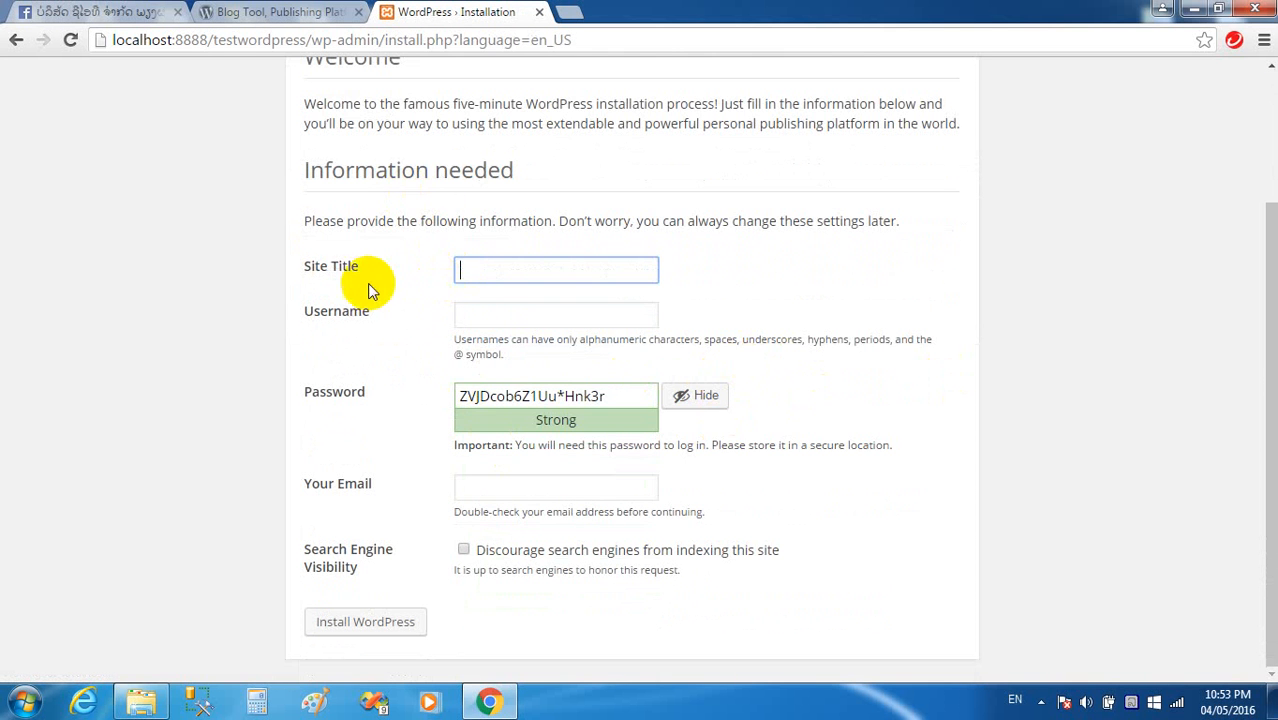
pyautogui.scroll(3, 590, 251)
pyautogui.scroll(-3, 542, 362)
pyautogui.write('Te')
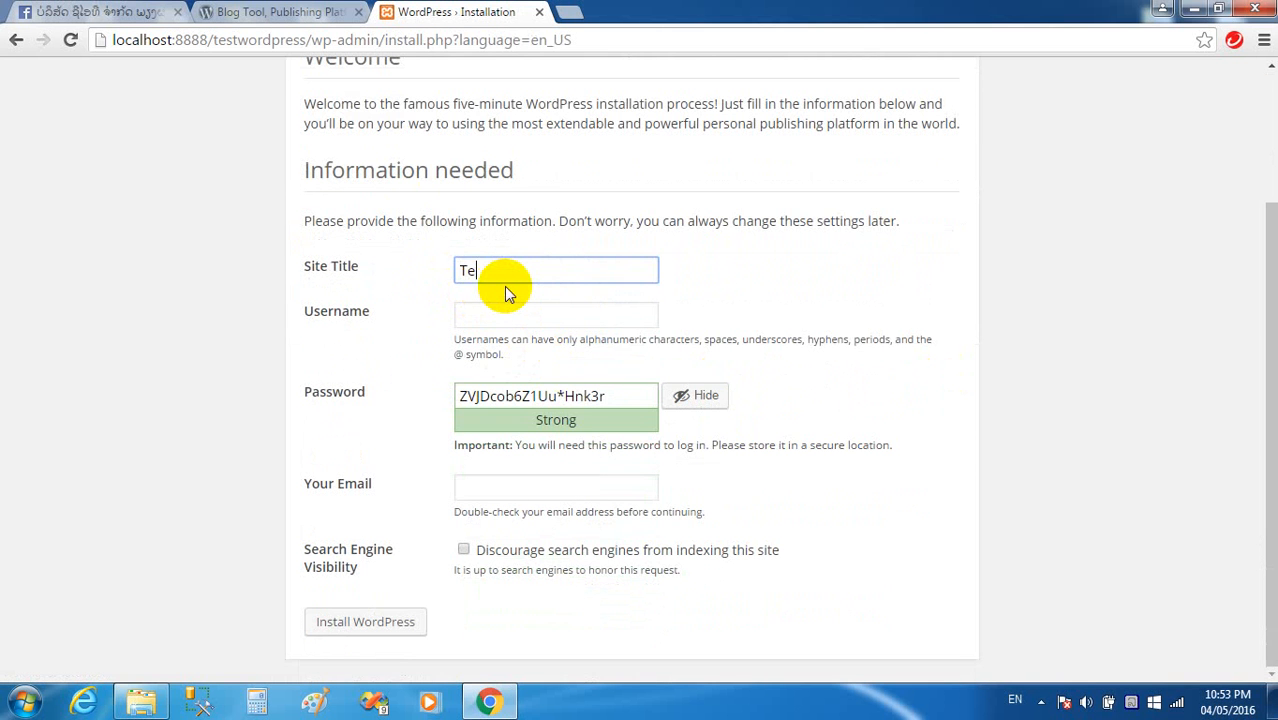
pyautogui.write('st Wordpress 2016')
# Set username admin, a confirmed weak password, and the admin e-mail address.
pyautogui.click(518, 316)
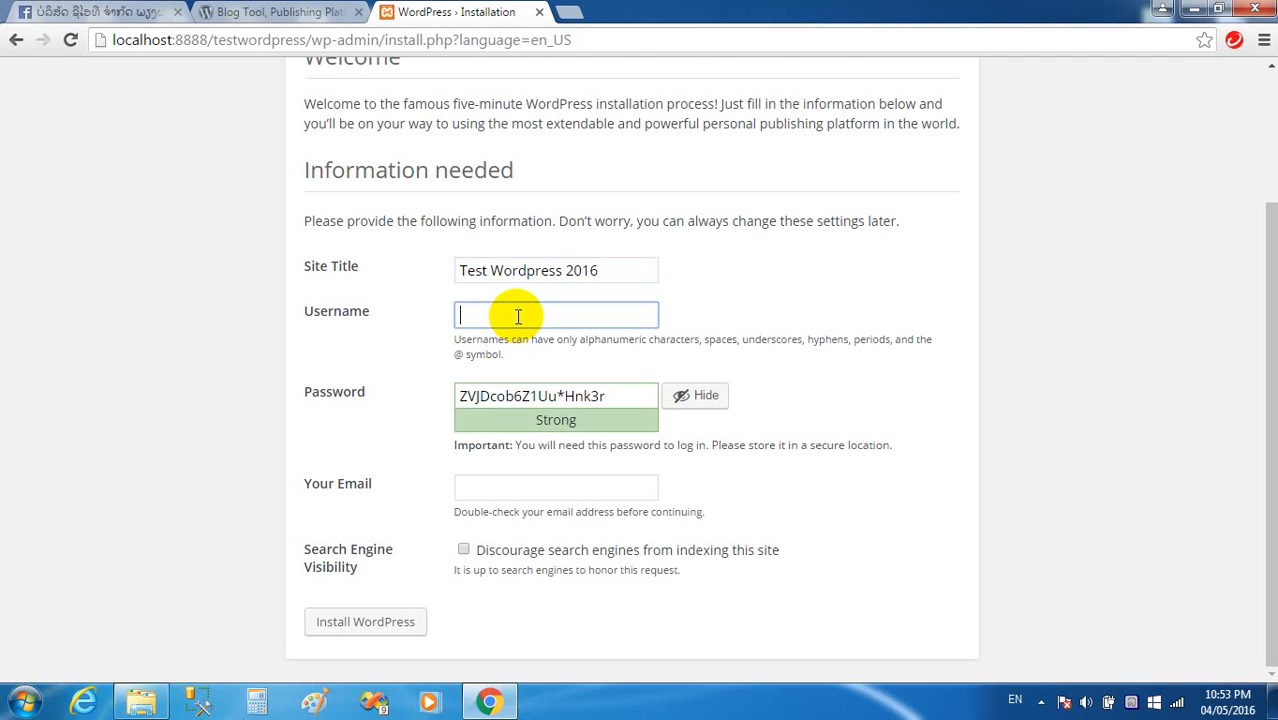
pyautogui.write('admin')
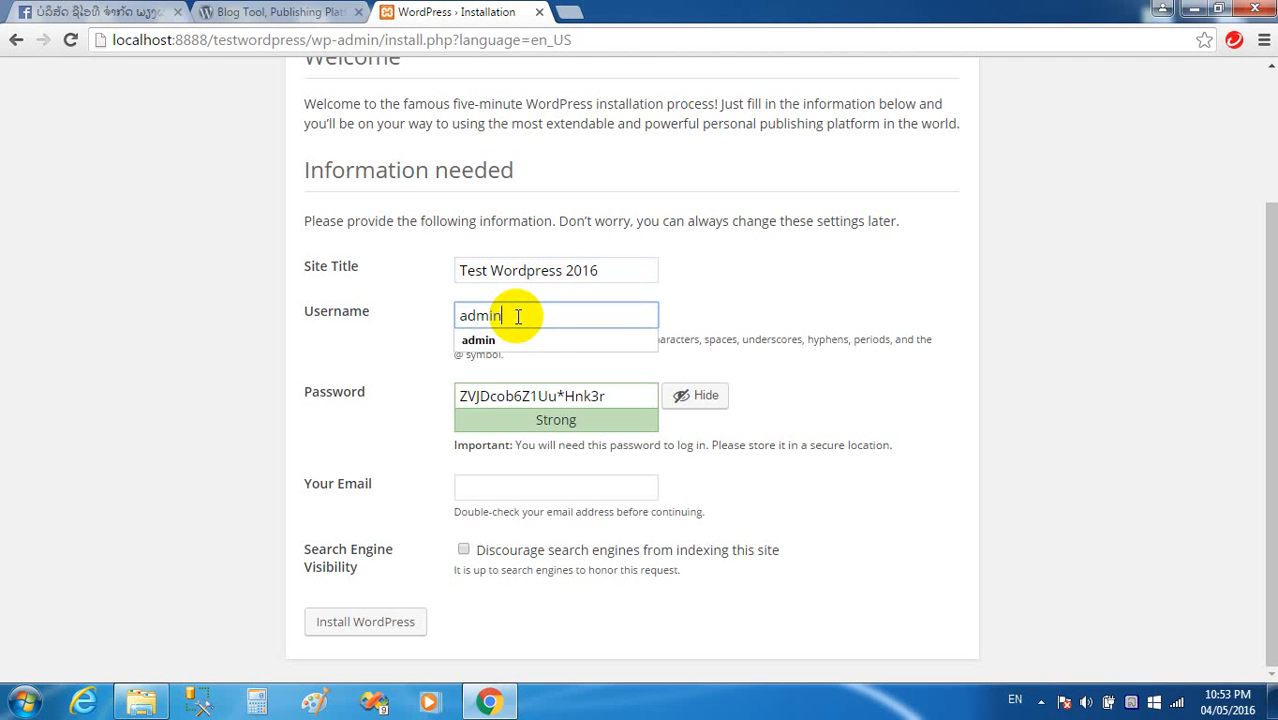
pyautogui.press('Tab')
pyautogui.press('BackSpace')
pyautogui.write('123456')
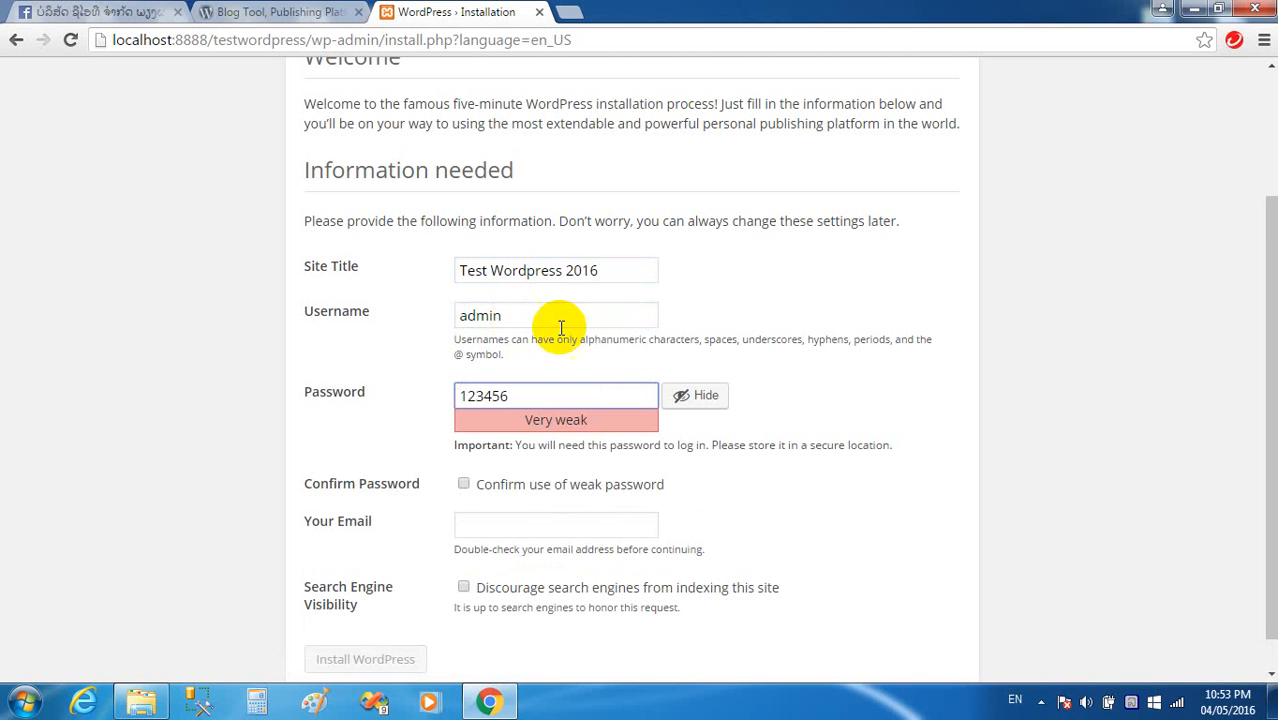
pyautogui.scroll(-1, 733, 380)
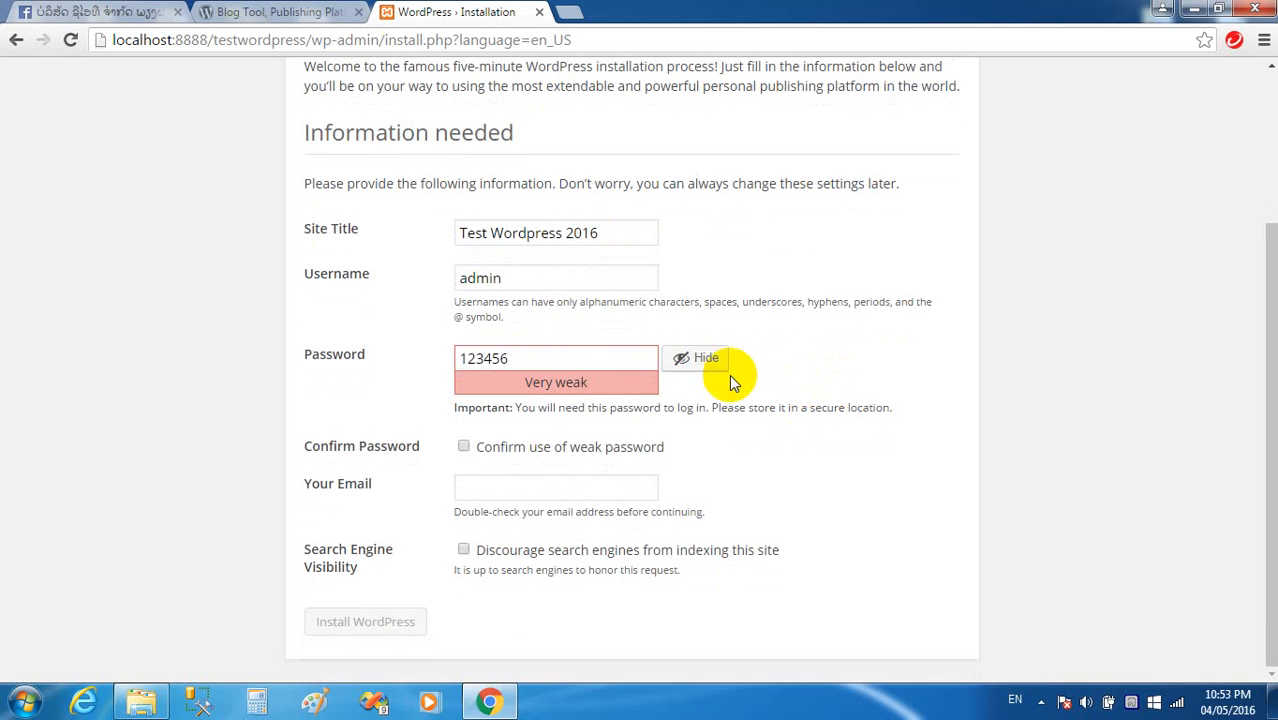
pyautogui.click(464, 447)
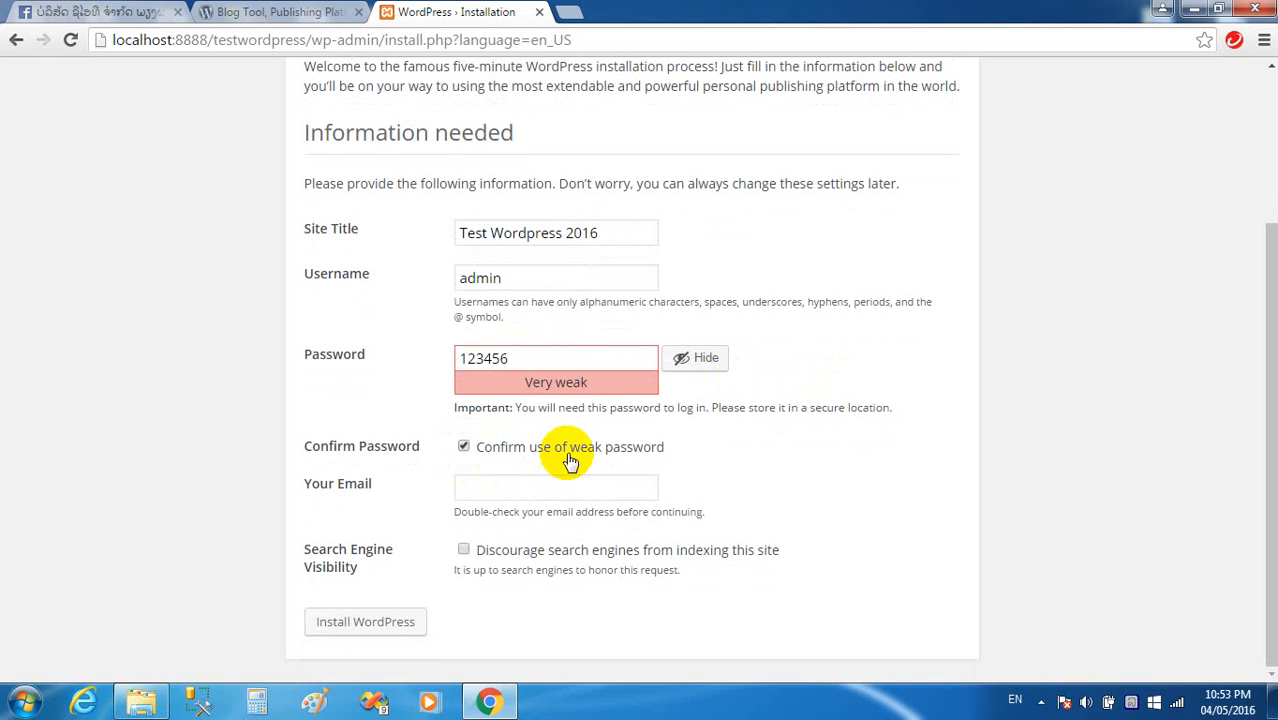
pyautogui.click(518, 488)
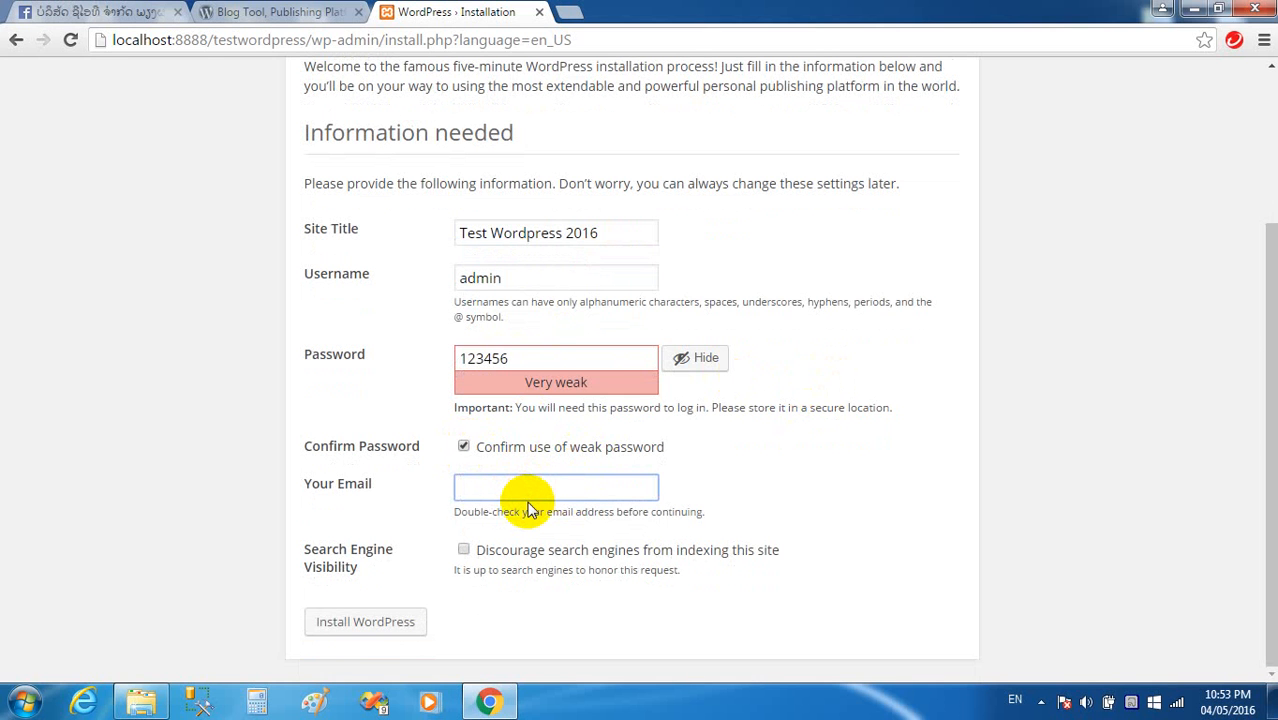
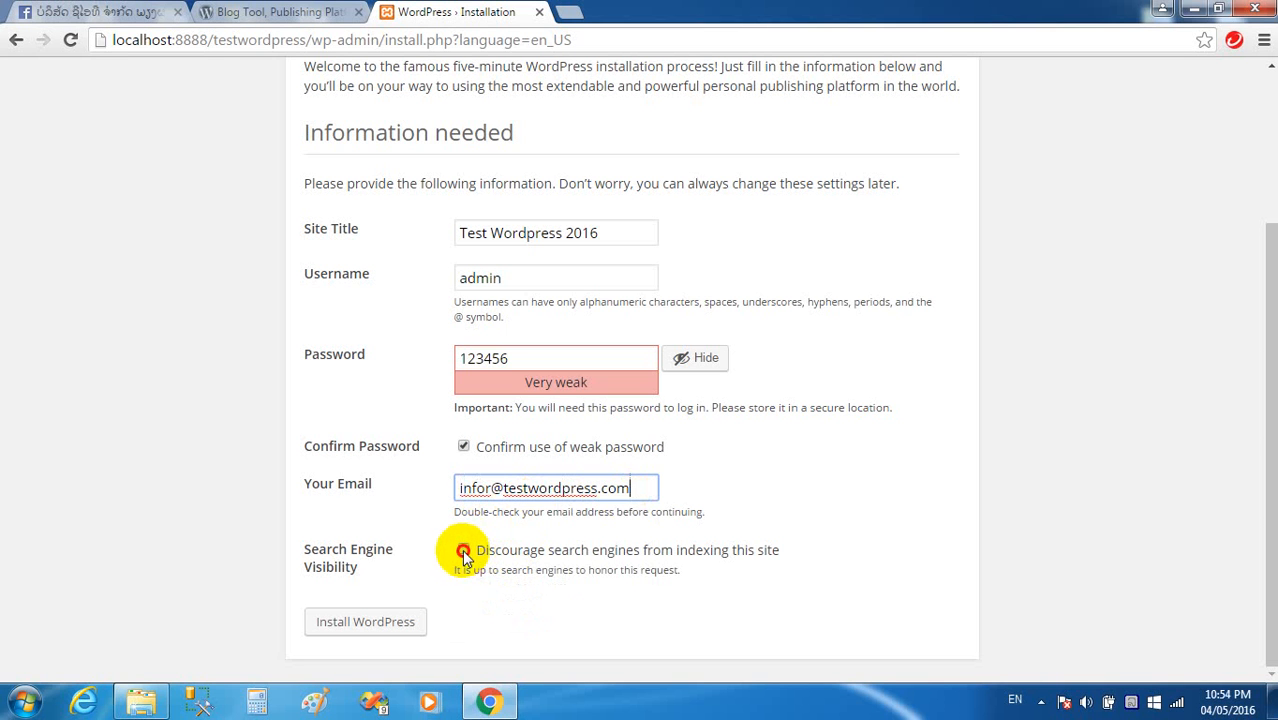
# Discourage search engine indexing, install WordPress, and continue to the login page.
pyautogui.click(463, 551)
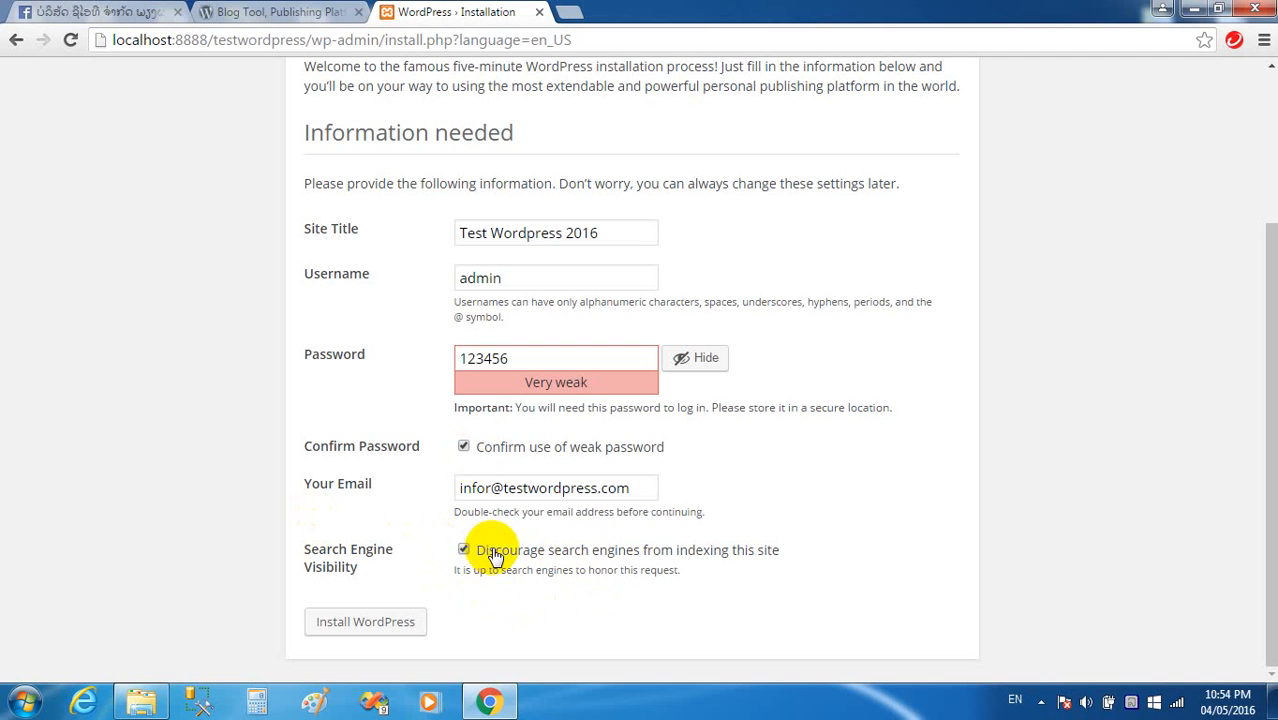
pyautogui.click(373, 630)
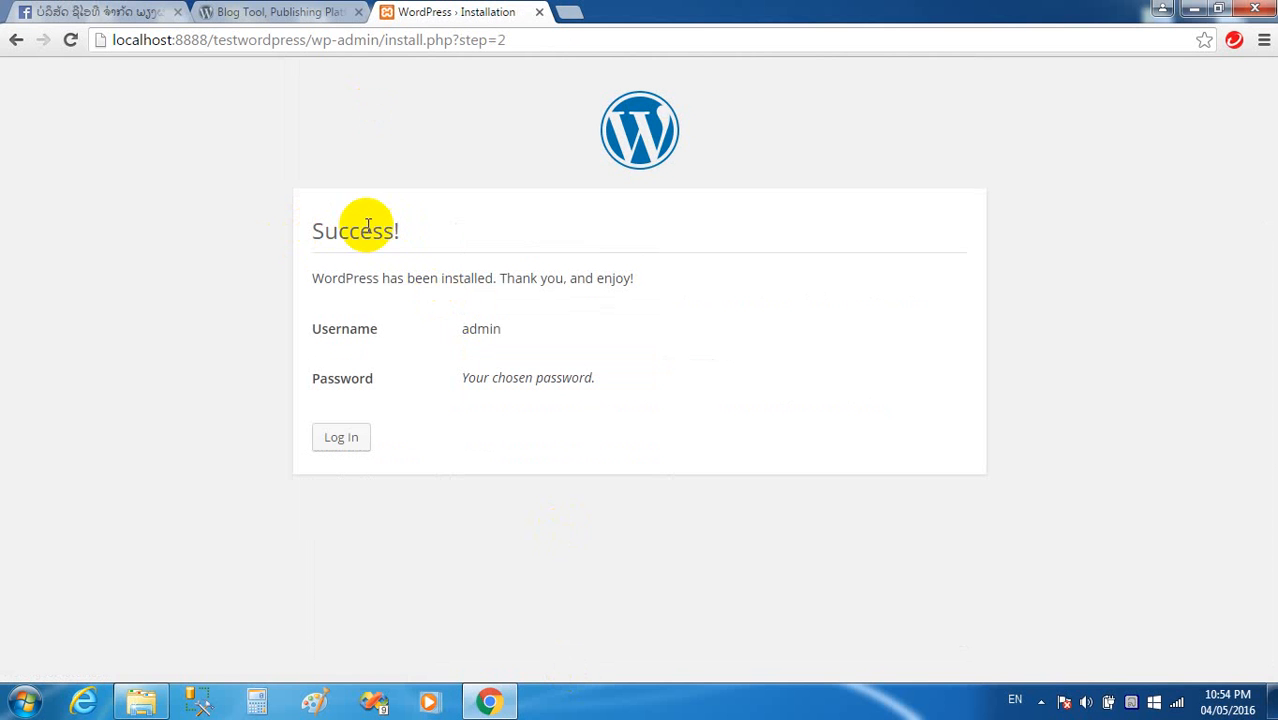
pyautogui.click(352, 444)
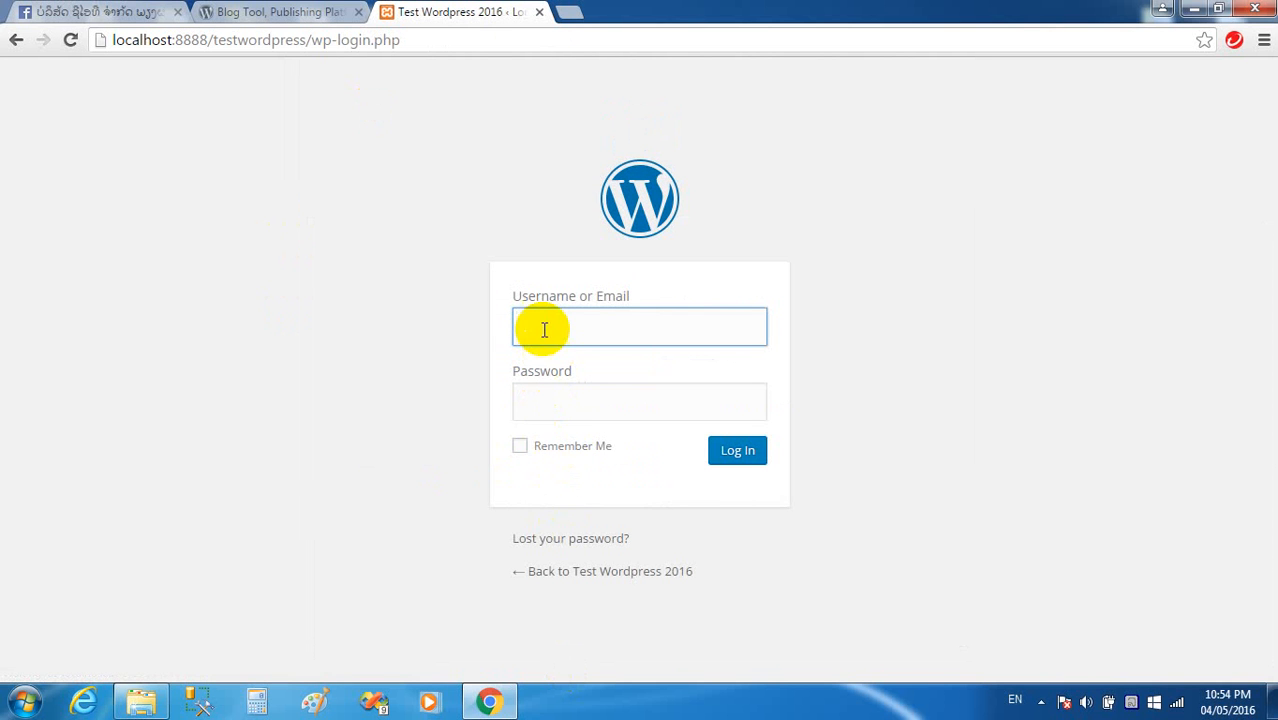
# Log in with username admin and the account password.
pyautogui.write('admin')
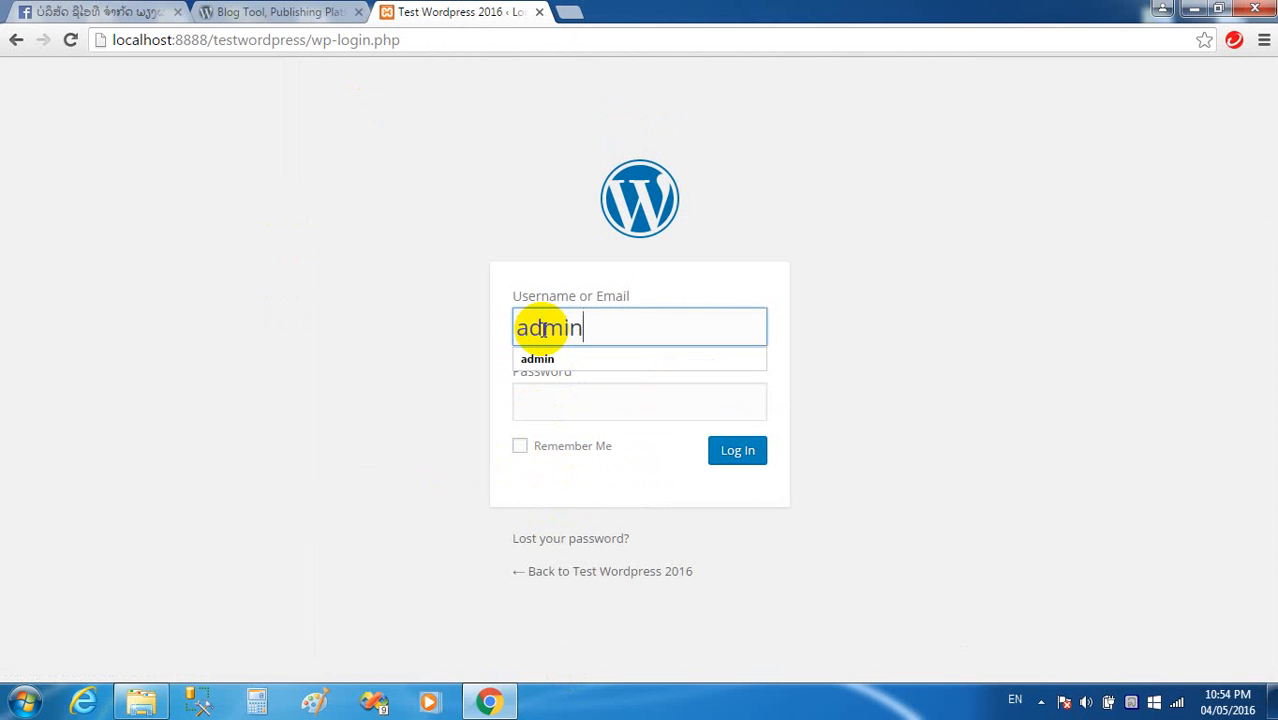
pyautogui.press('Tab')
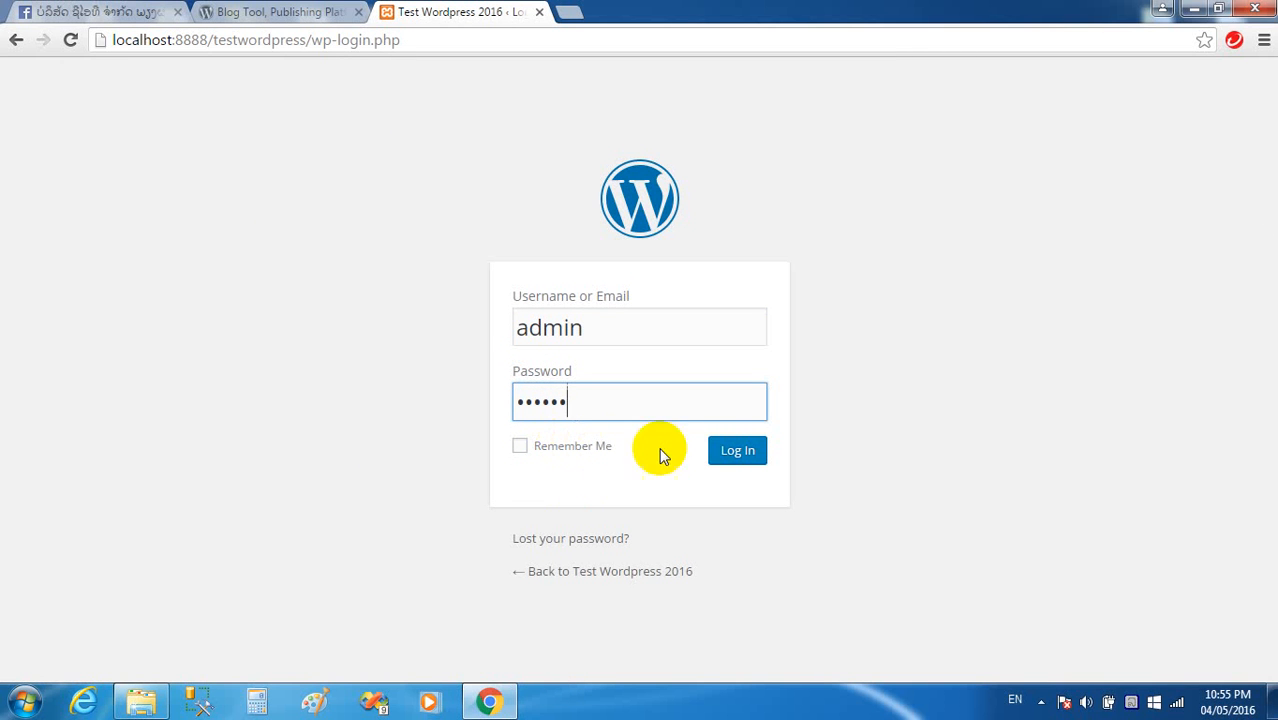
pyautogui.click(737, 452)
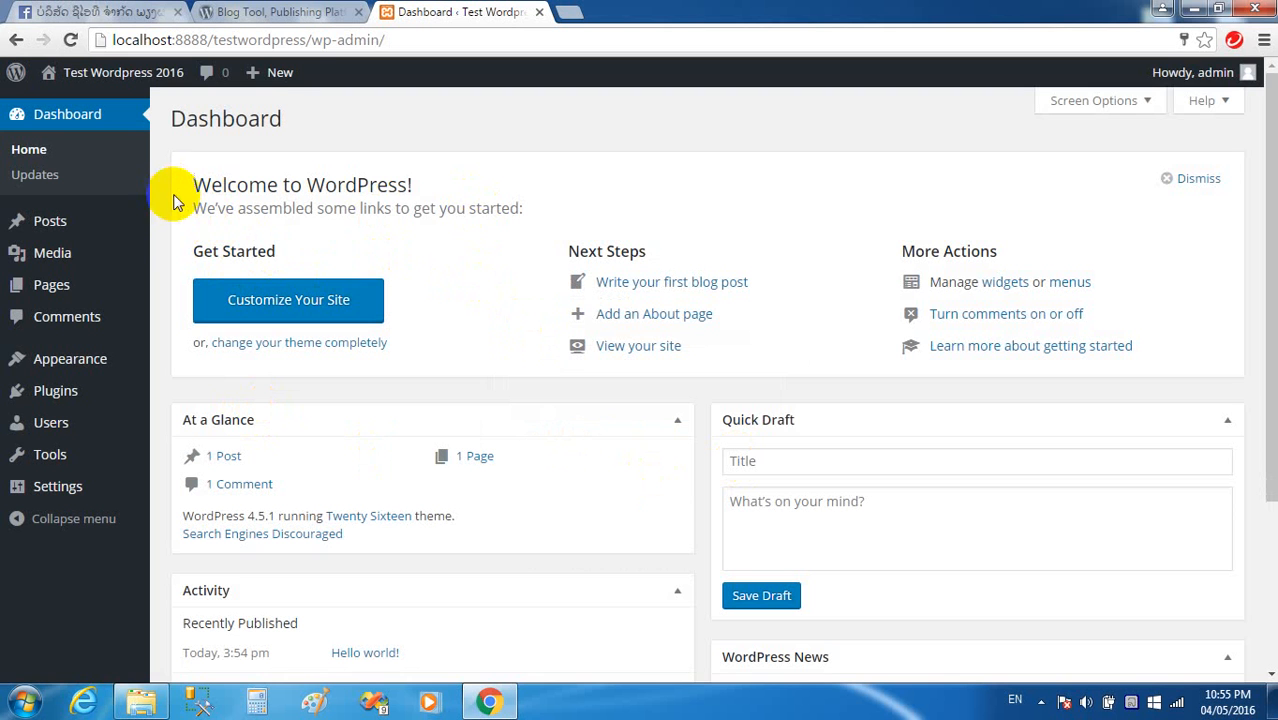
# Open the admin bar's Visit Site link in a new browser tab.
pyautogui.moveTo(1215, 78)
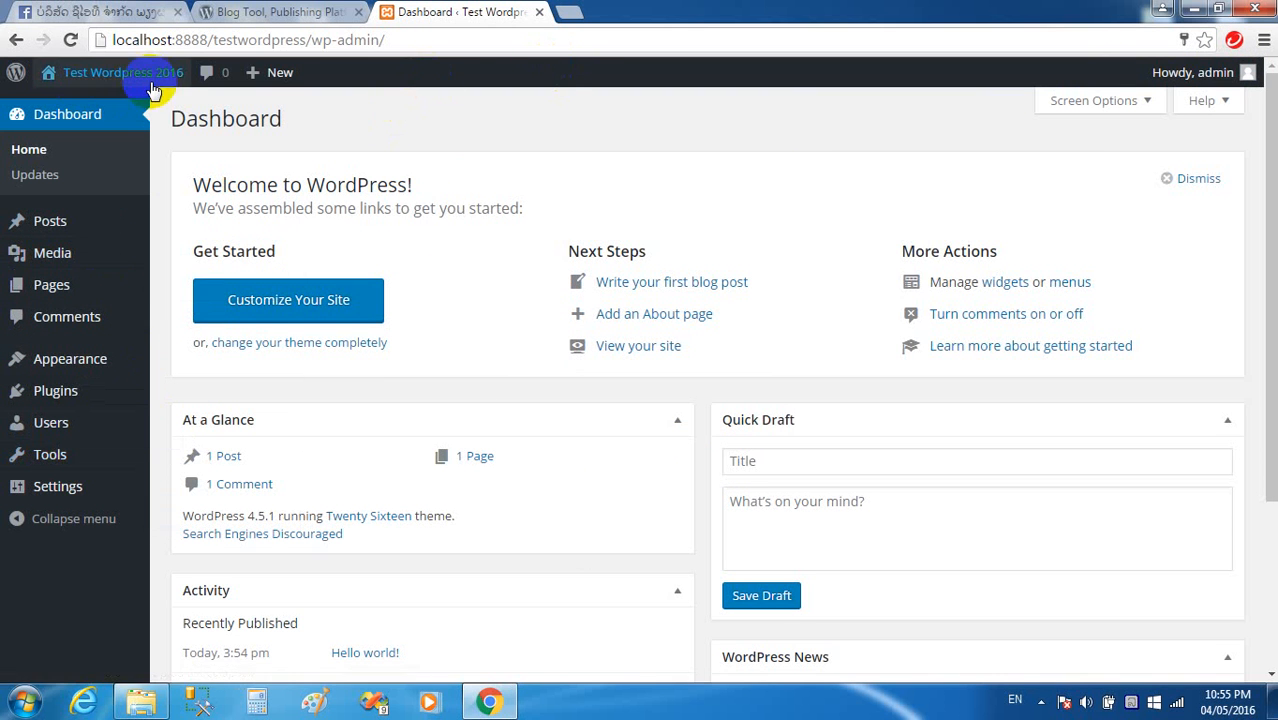
pyautogui.moveTo(153, 91)
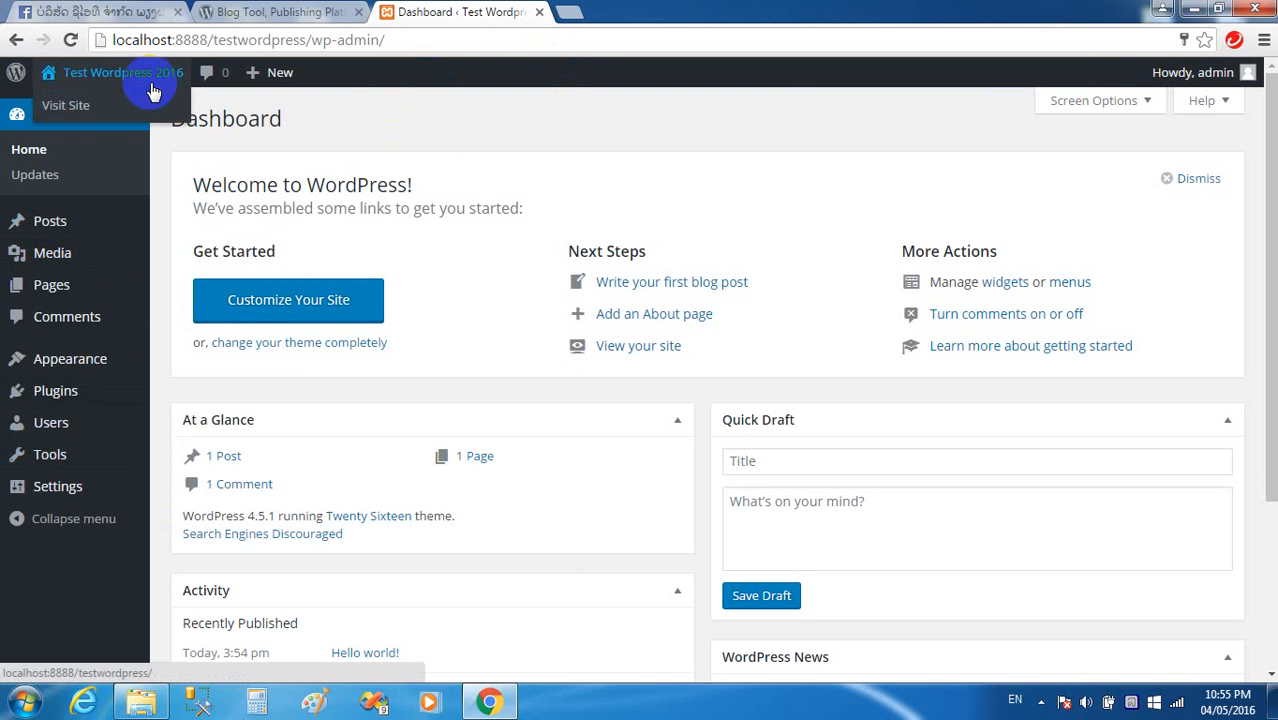
pyautogui.rightClick(76, 109)
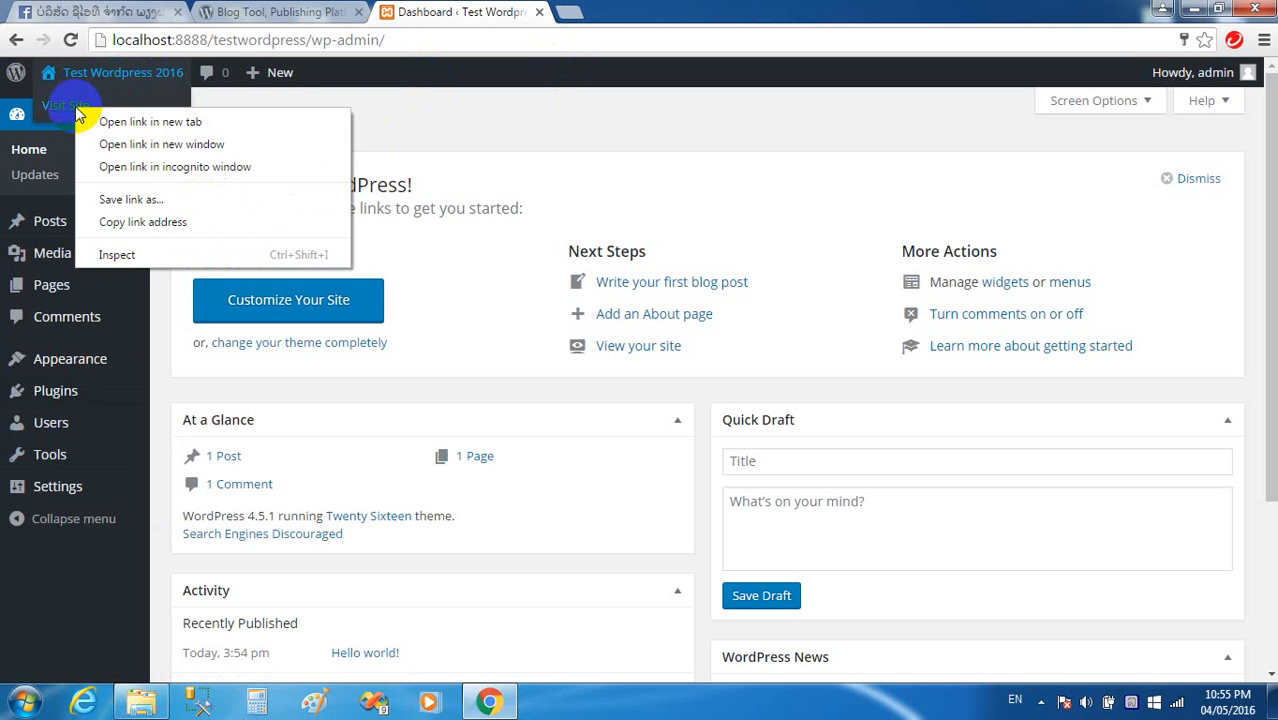
pyautogui.click(127, 122)
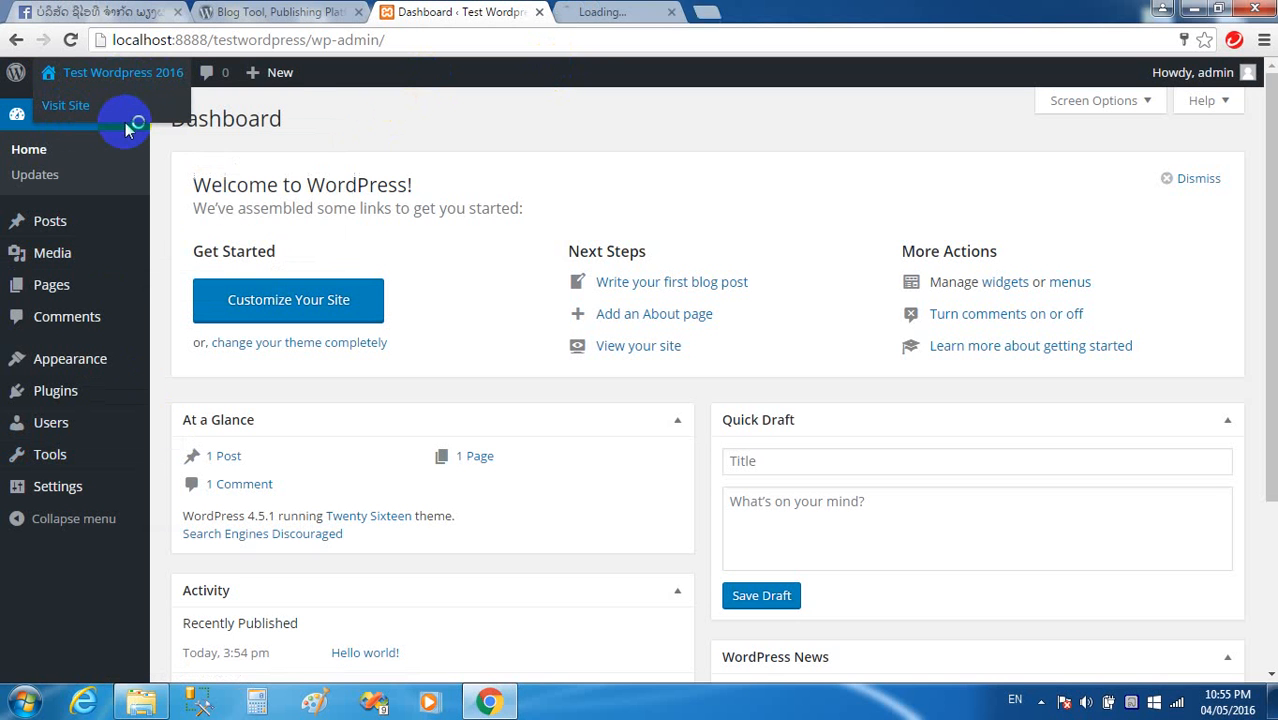
# Switch to the new tab and scroll through the Hello world! post and sidebar widgets.
pyautogui.click(620, 14)
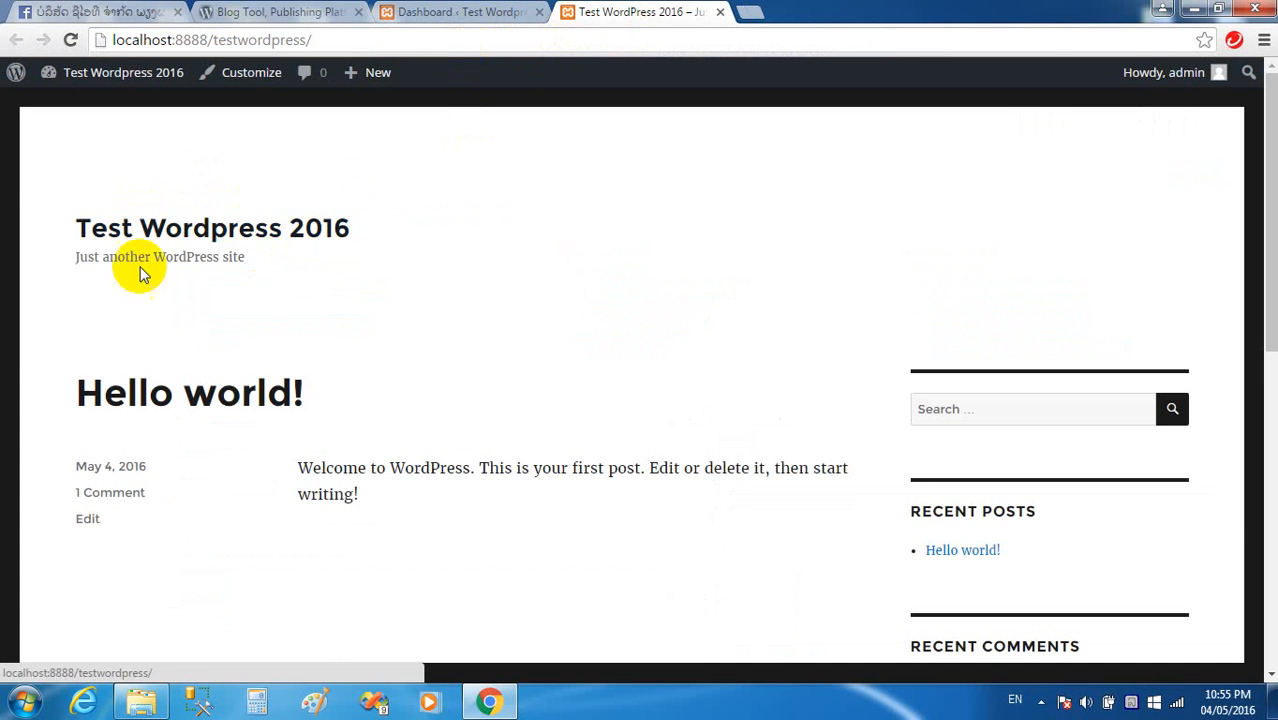
pyautogui.scroll(-1, 709, 415)
pyautogui.scroll(-6, 709, 415)
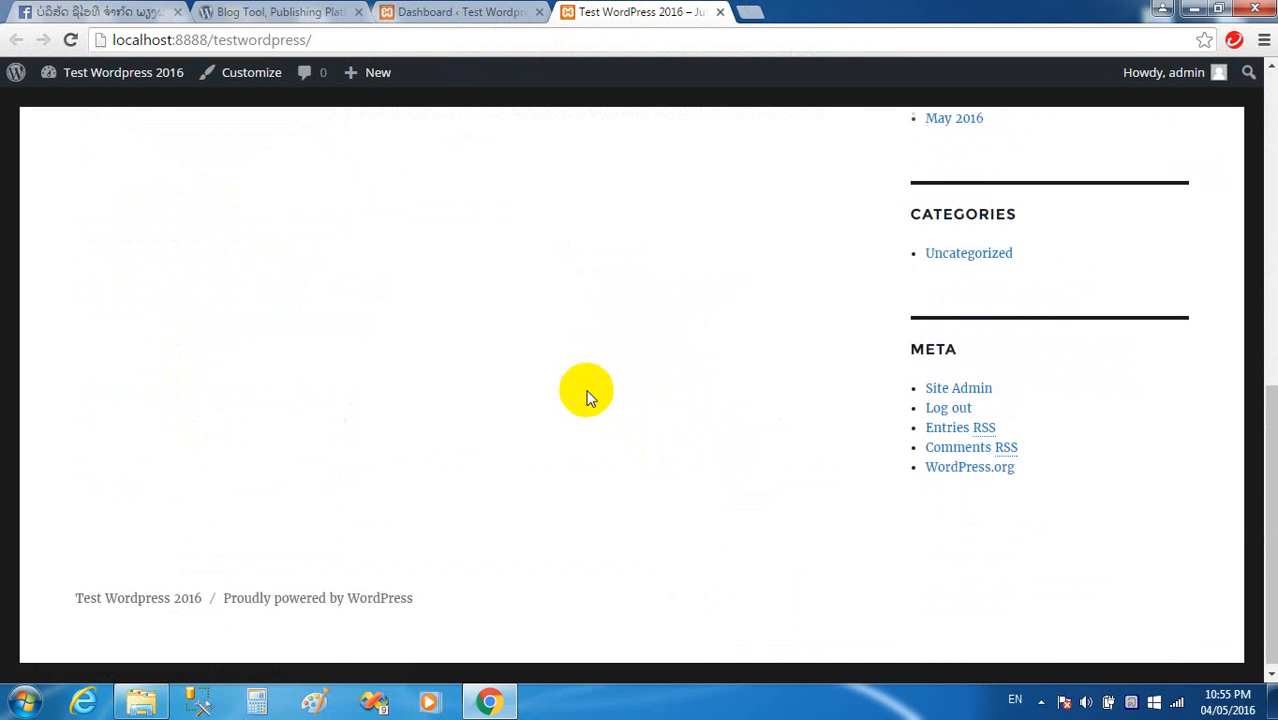
pyautogui.scroll(7, 585, 391)
pyautogui.scroll(-1, 465, 351)
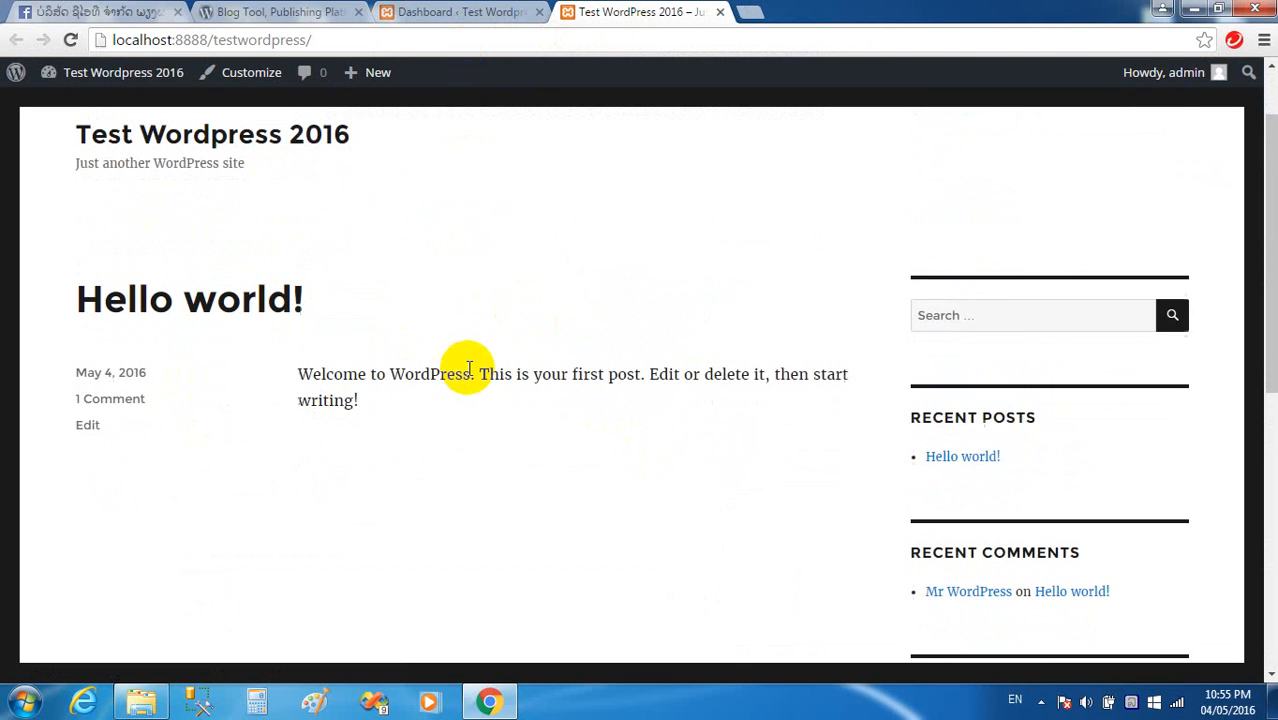
pyautogui.scroll(-4, 688, 392)
pyautogui.scroll(-2, 688, 392)
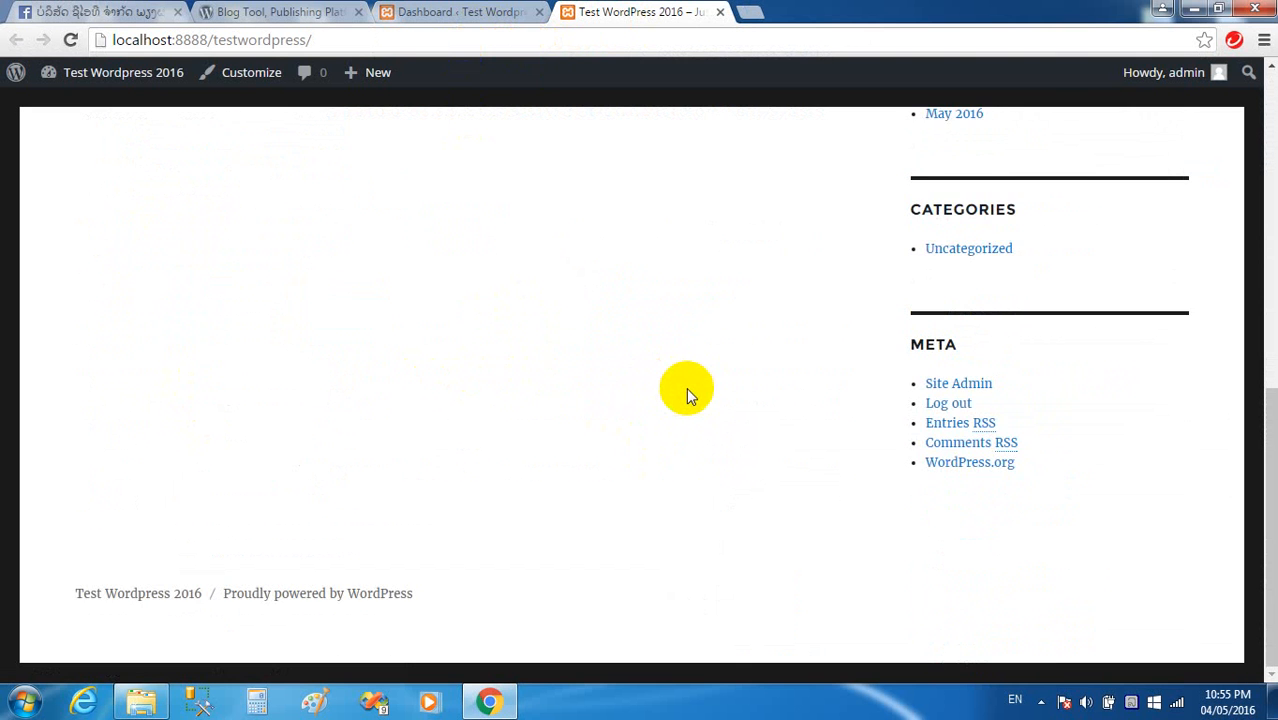
pyautogui.scroll(7, 688, 390)
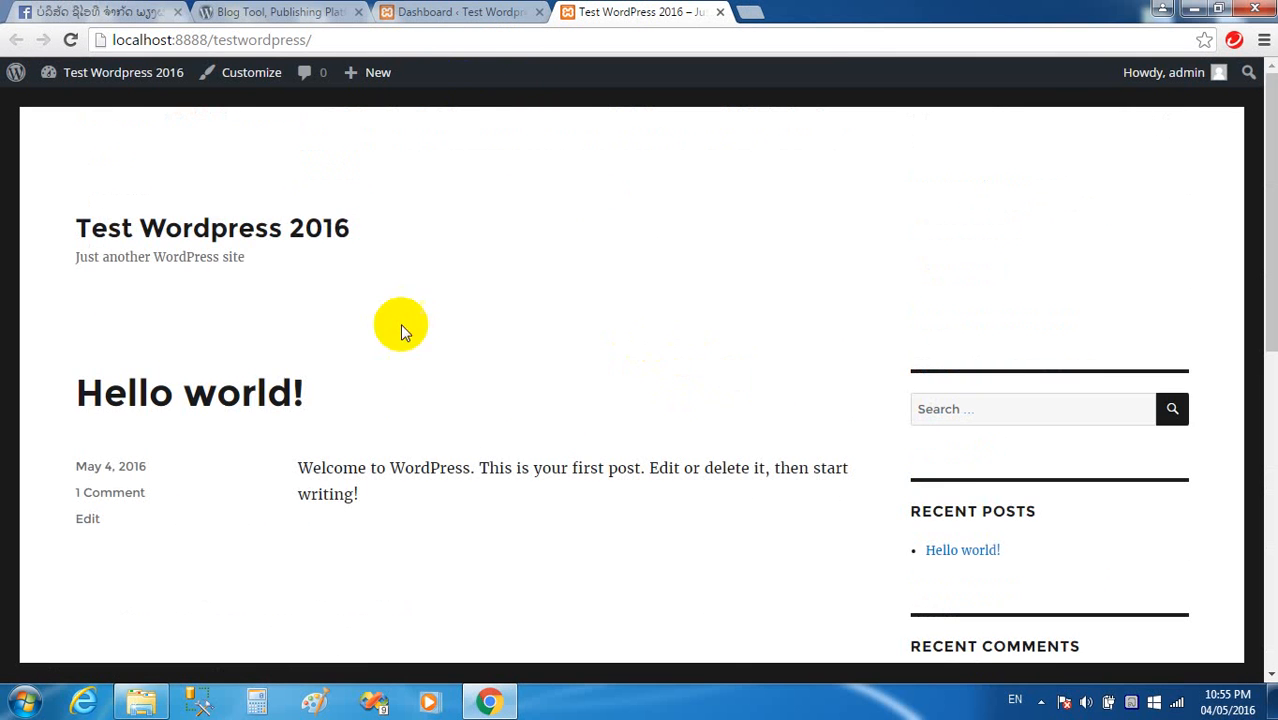